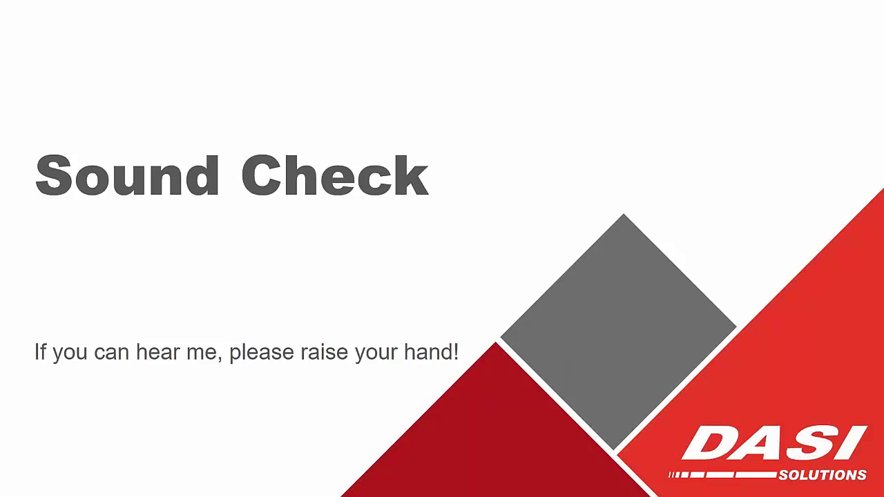
Step: Advance the slideshow to the '2018 Whats New Webinar Session 1' title slide
click(736, 343)
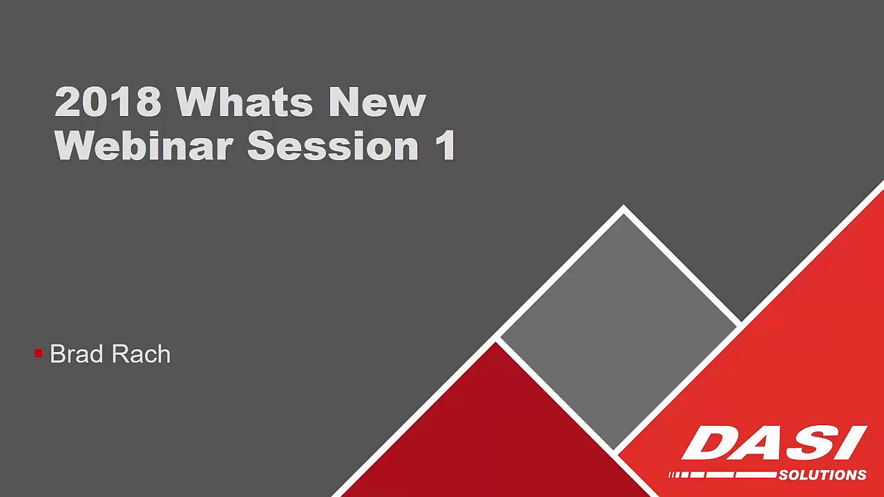
Step: Step past the Three Sessions schedule slide to the User Experience section slide
key(Right)
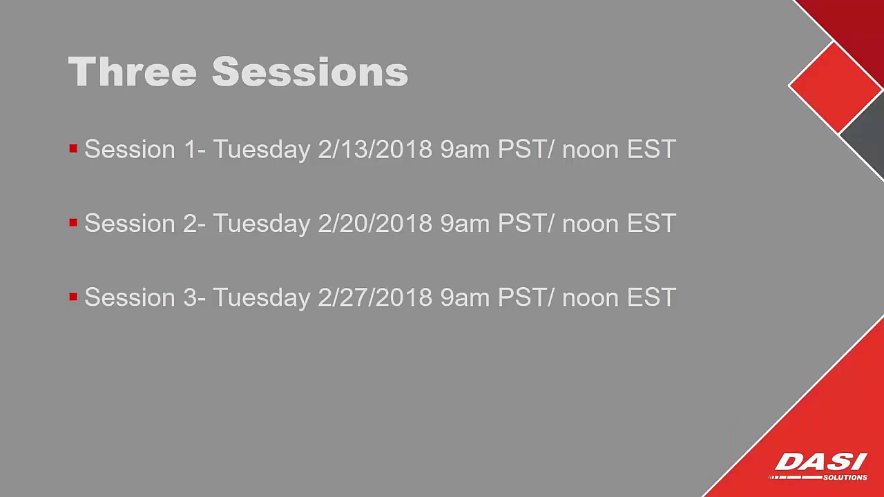
key(Right)
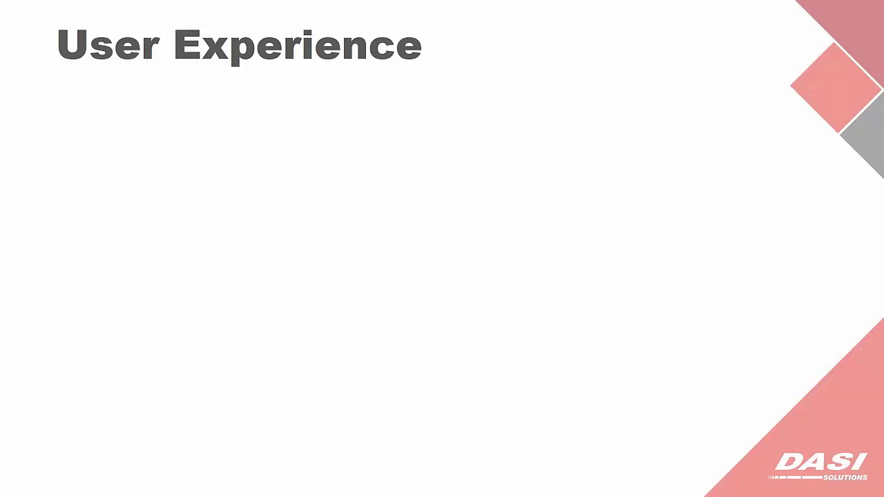
Step: Reveal the SOLIDWORKS Login and My SOLIDWORKS Integration bullets, then bring up Task View
key(Right)
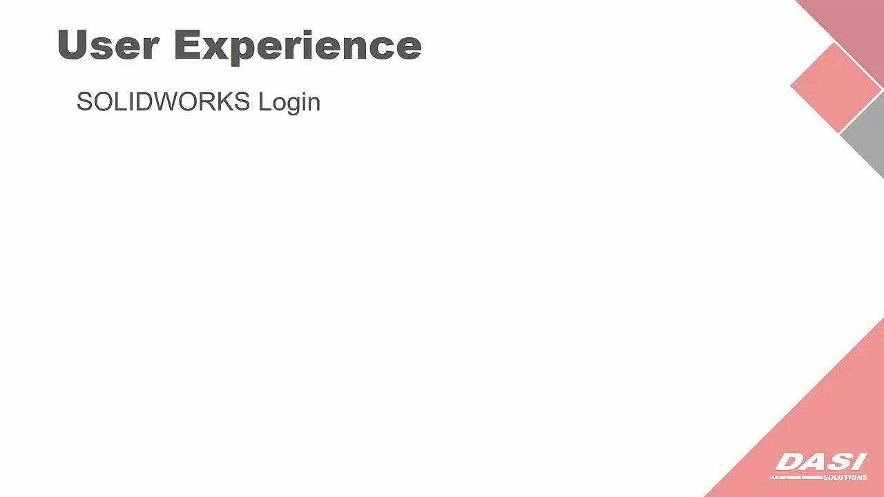
key(Right)
key(Right)
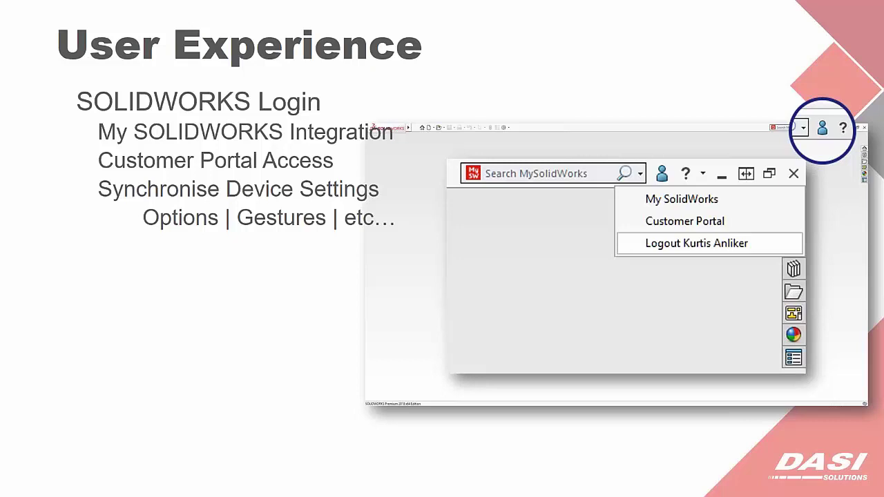
key(super+Tab)
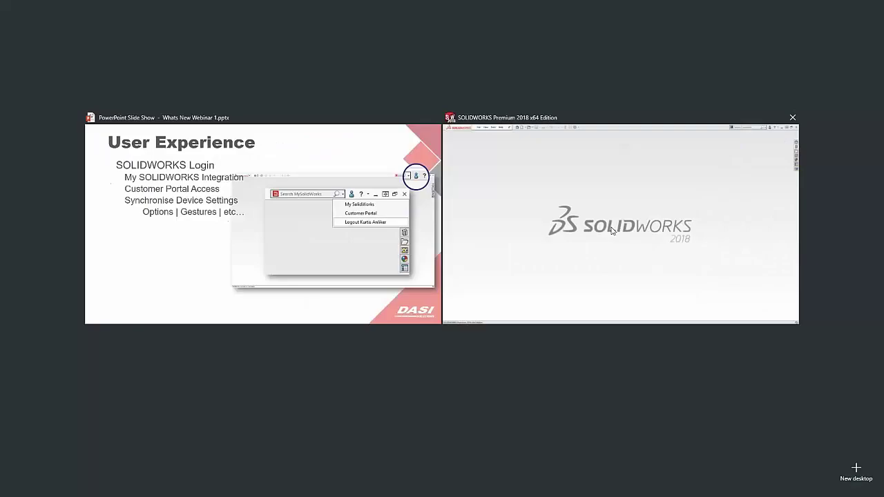
Step: Upload System Options and Customizations, without file locations, to My.Solidworks via Synchronize Settings
click(611, 230)
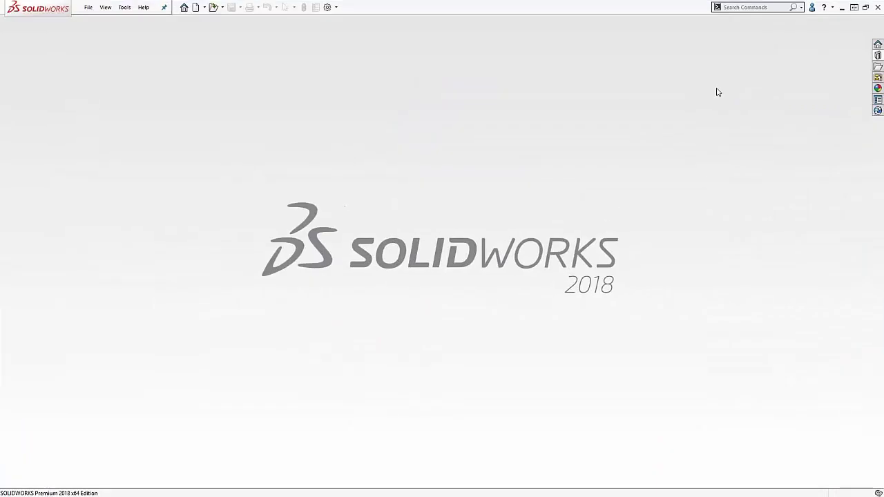
click(813, 8)
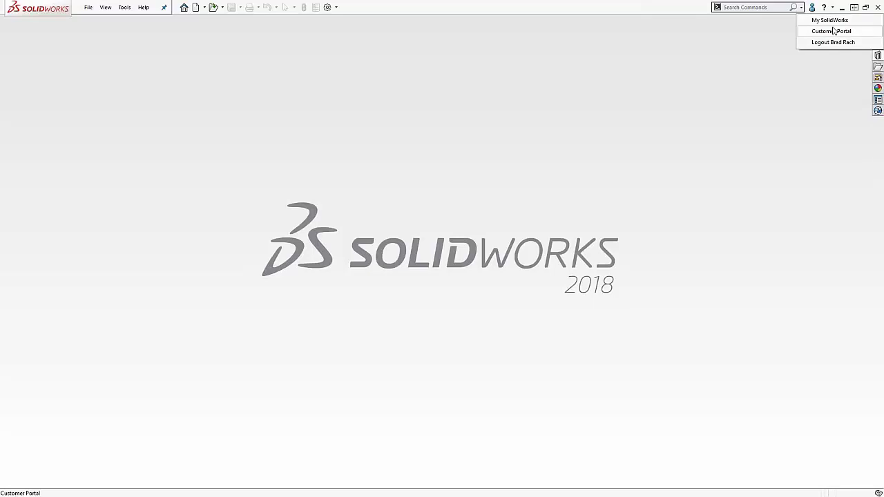
click(572, 123)
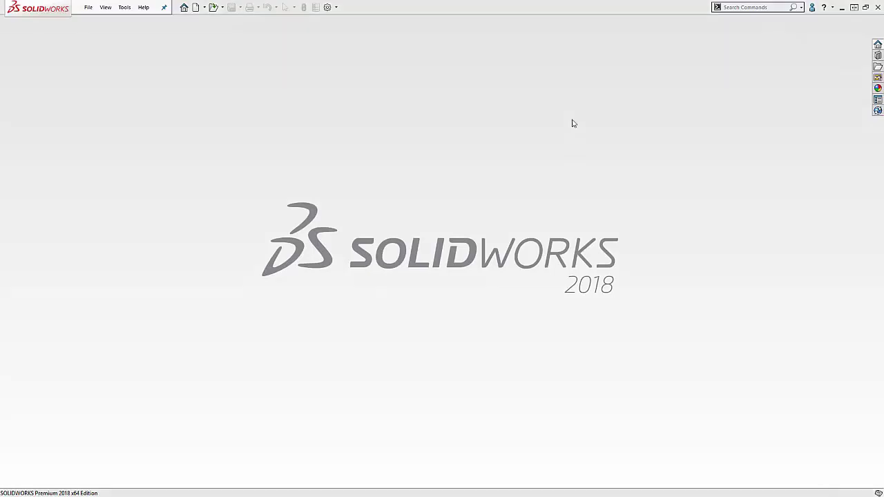
click(327, 7)
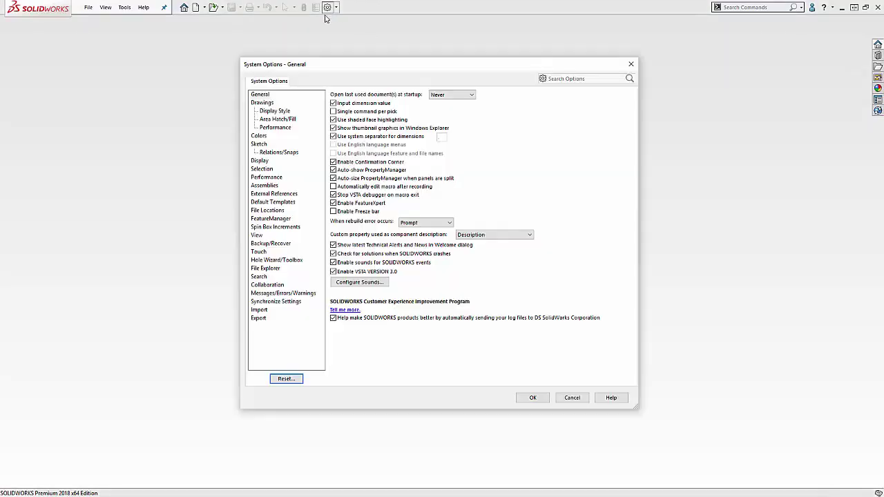
click(267, 302)
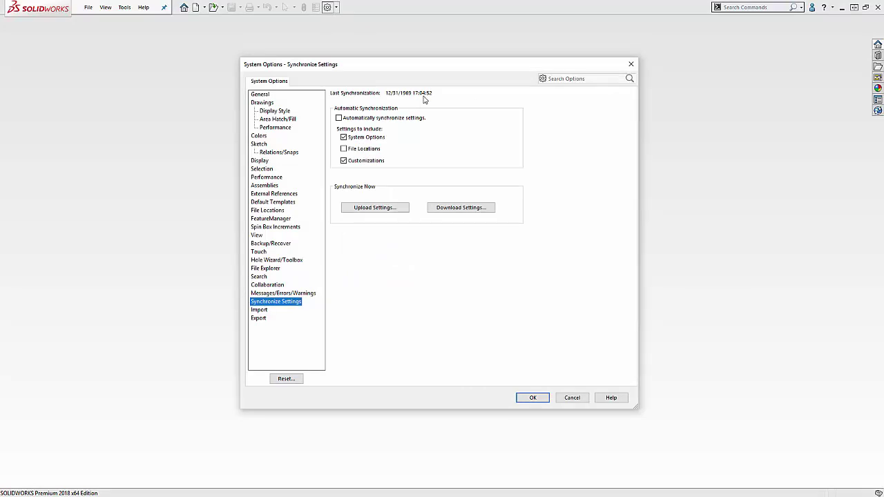
click(378, 211)
click(418, 279)
Step: Switch back to the PowerPoint slideshow showing the Online Licensing slide
key(Escape)
key(alt+Tab)
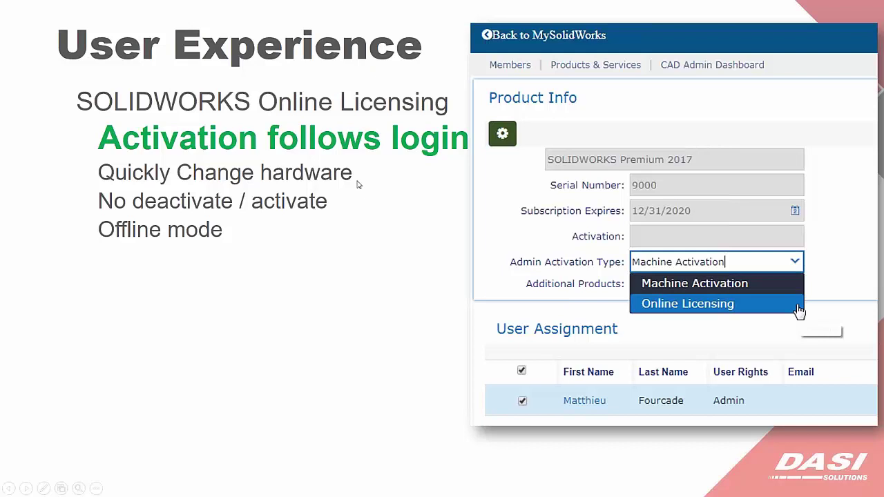
Step: Open My SolidWorks from the SOLIDWORKS account menu in a maximized browser
key(super+Tab)
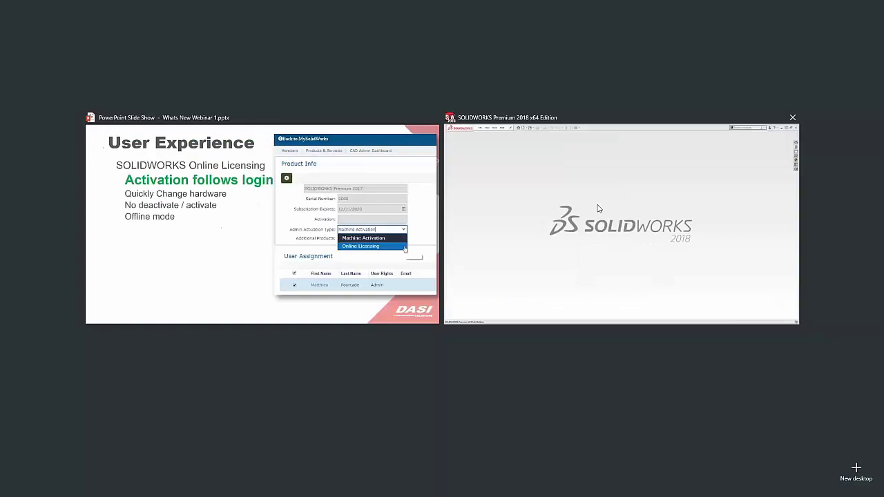
click(584, 223)
click(812, 7)
click(829, 21)
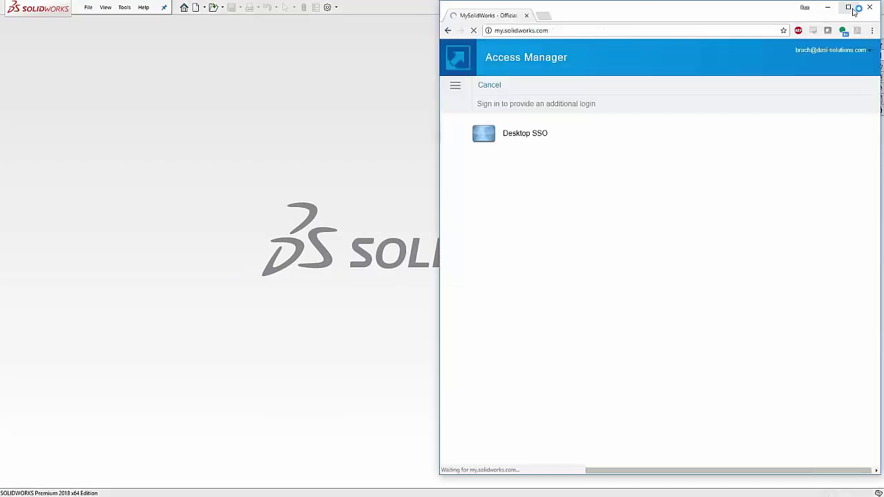
click(848, 7)
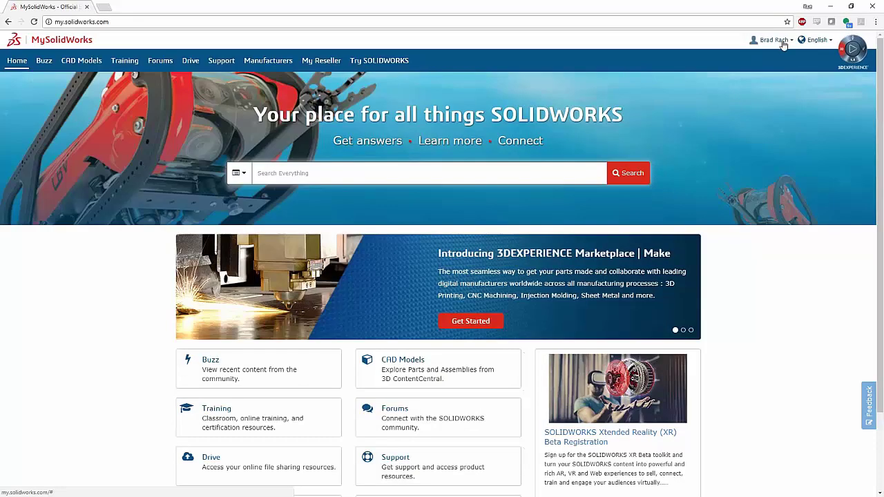
click(784, 40)
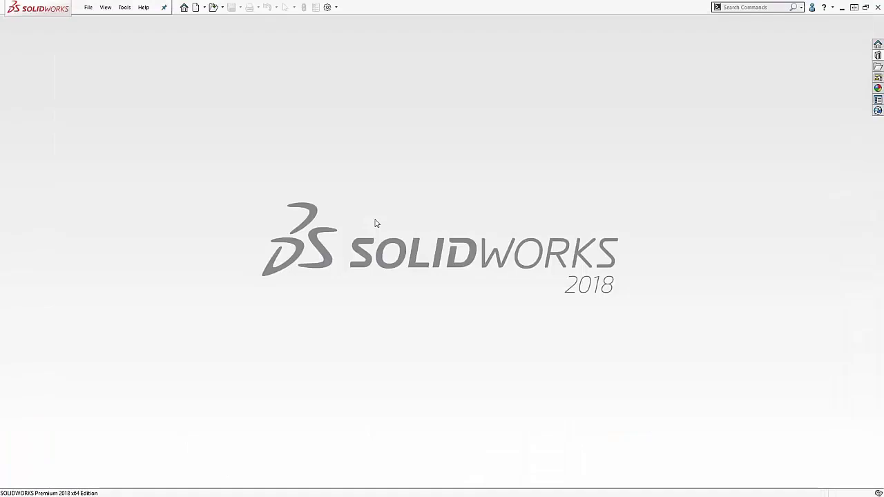
Step: Return to the Online Licensing slide in the PowerPoint slideshow
key(super+Tab)
key(Right)
key(Return)
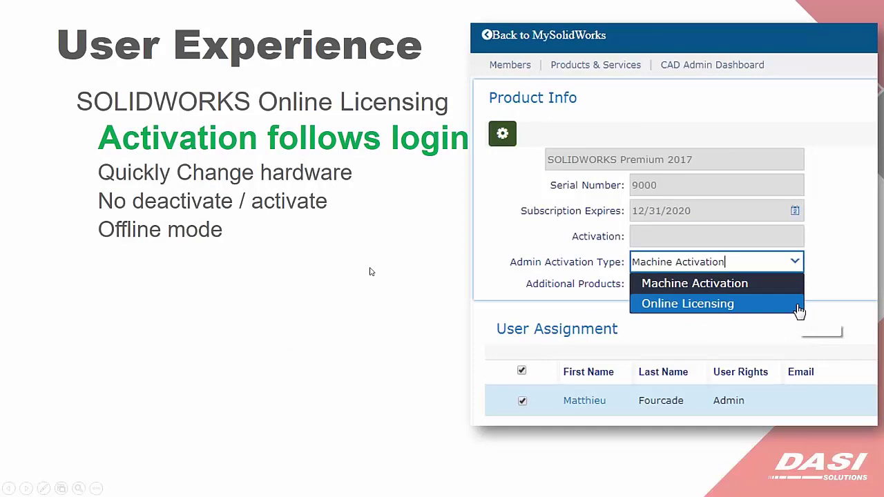
Step: Advance to the nine-item User Experience feature list slide, then bring up Task View
key(Right)
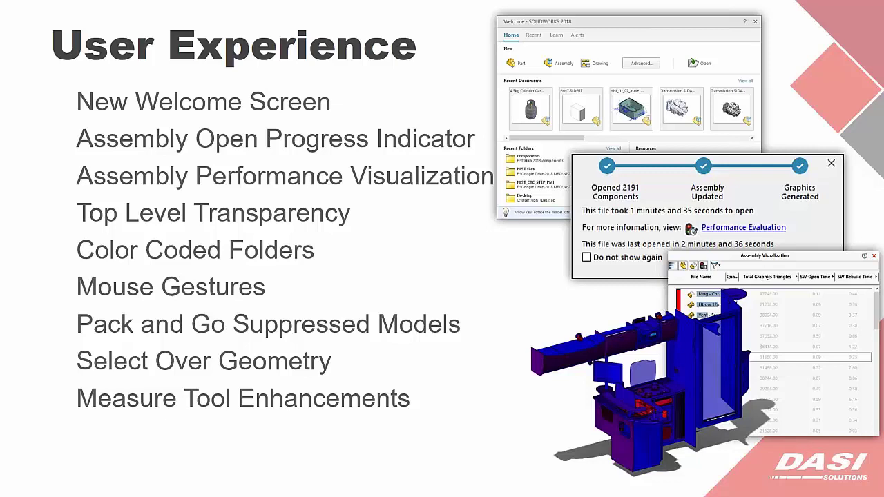
key(super+Tab)
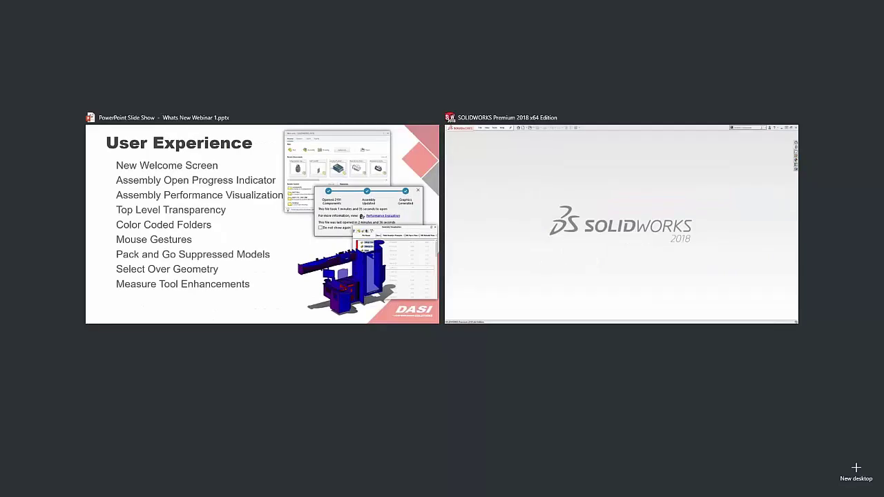
Step: Bring SOLIDWORKS forward, show its Welcome dialog and shift it slightly right
click(532, 179)
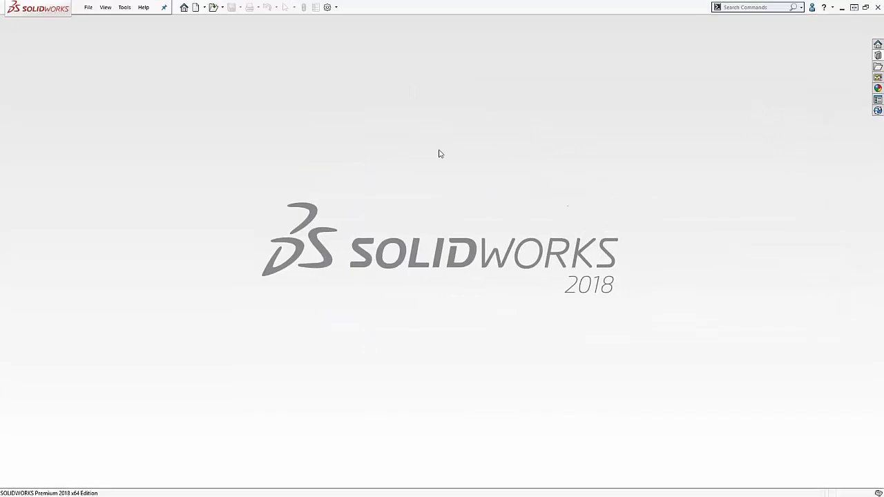
click(184, 7)
drag(401, 75, 474, 76)
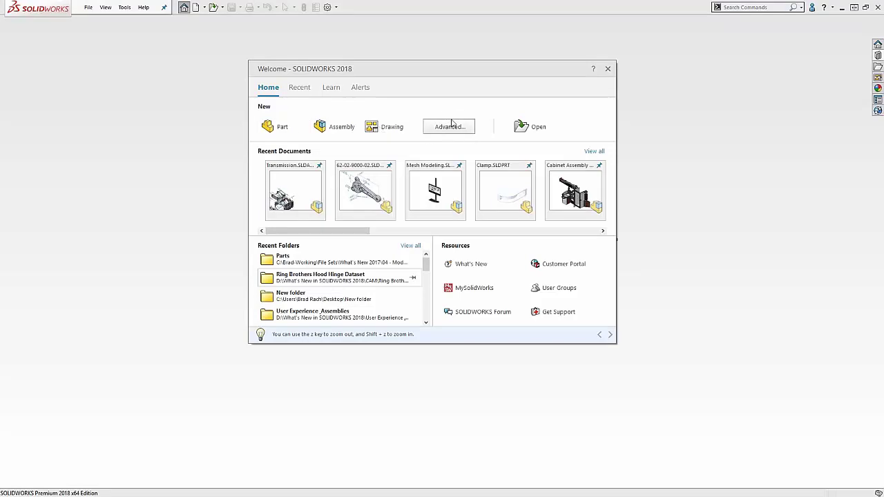
click(450, 127)
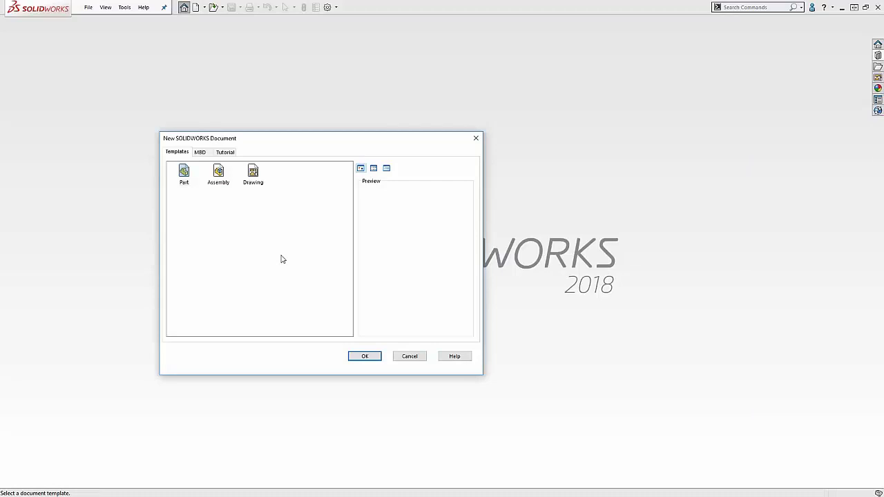
click(422, 356)
drag(431, 71, 448, 50)
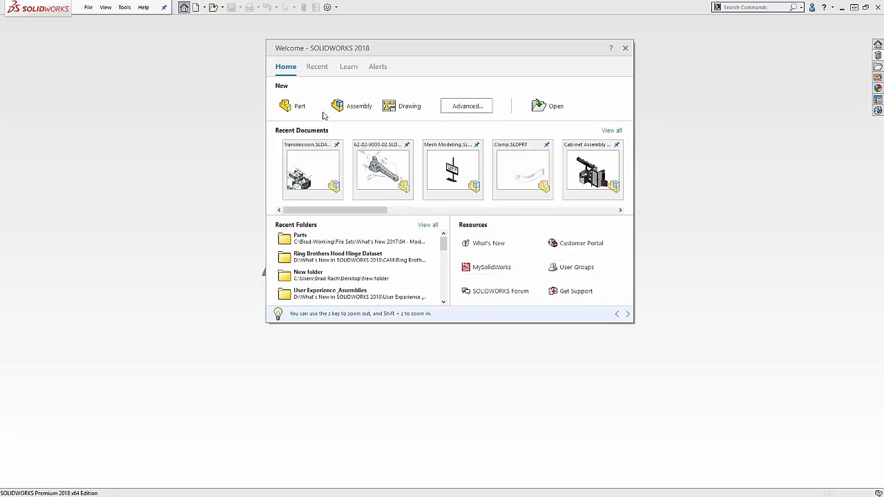
click(350, 67)
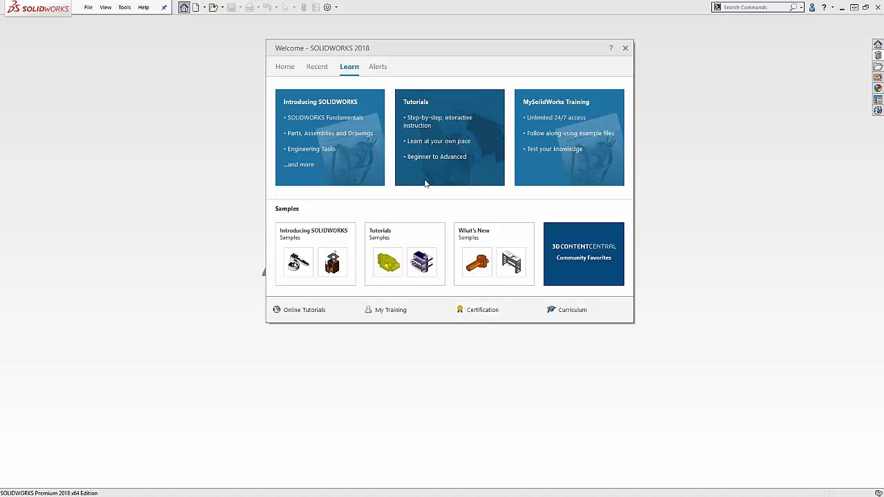
click(381, 70)
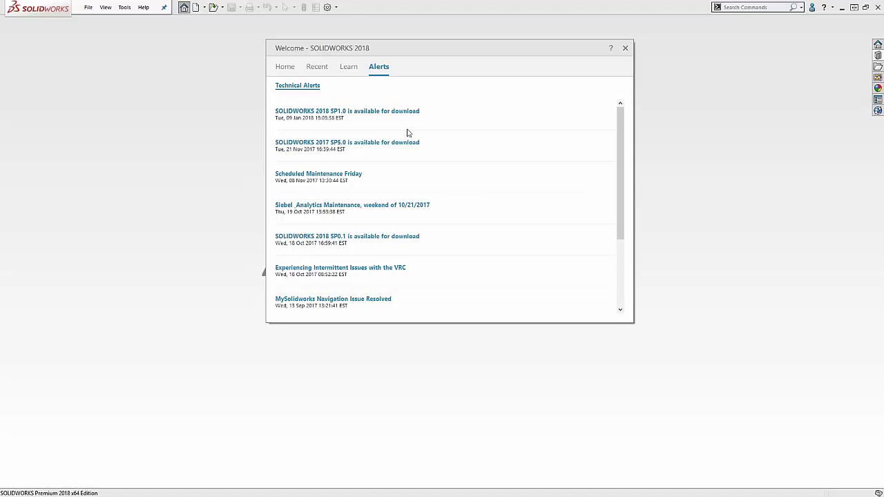
click(286, 70)
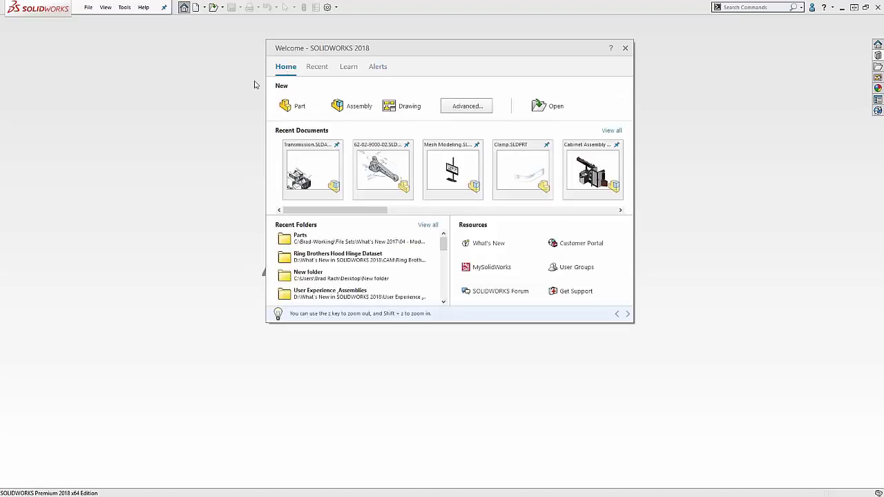
Step: Open the Cabinet Assembly - RH thumbnail from the Welcome dialog's Recent Documents
mouse_move(586, 168)
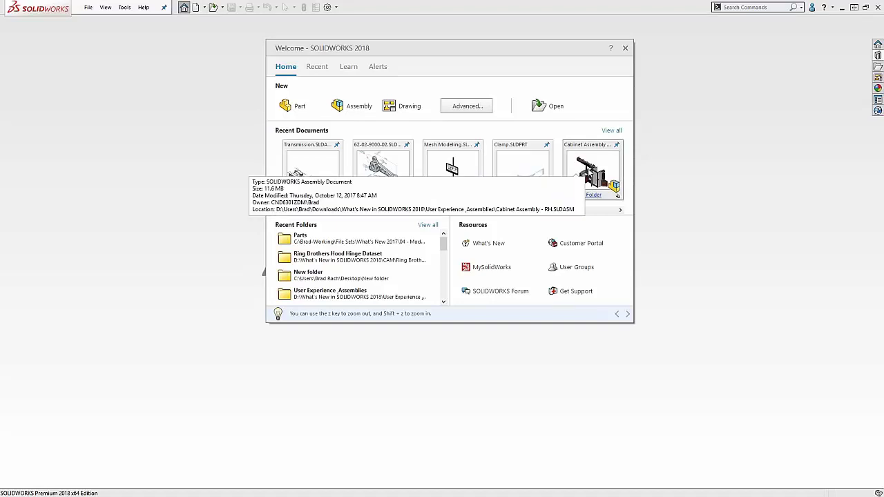
click(588, 170)
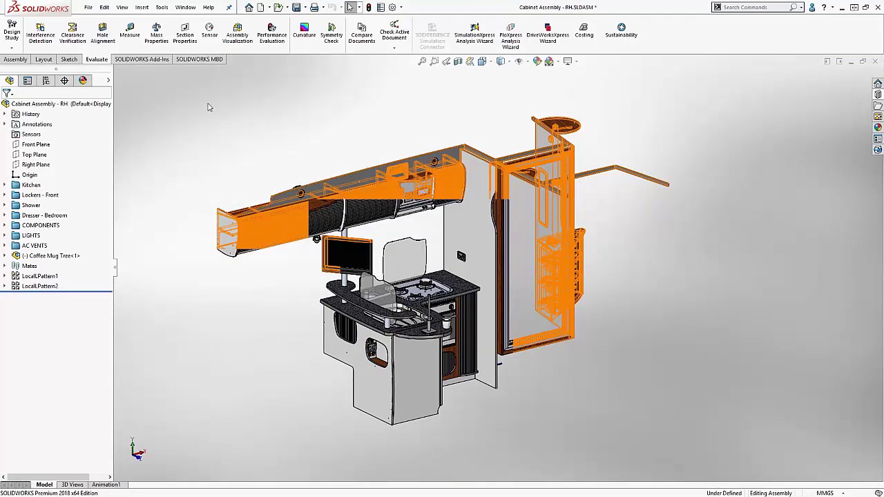
Step: Open Assembly Visualization, widen its list, and sort components heaviest first by mass
click(243, 35)
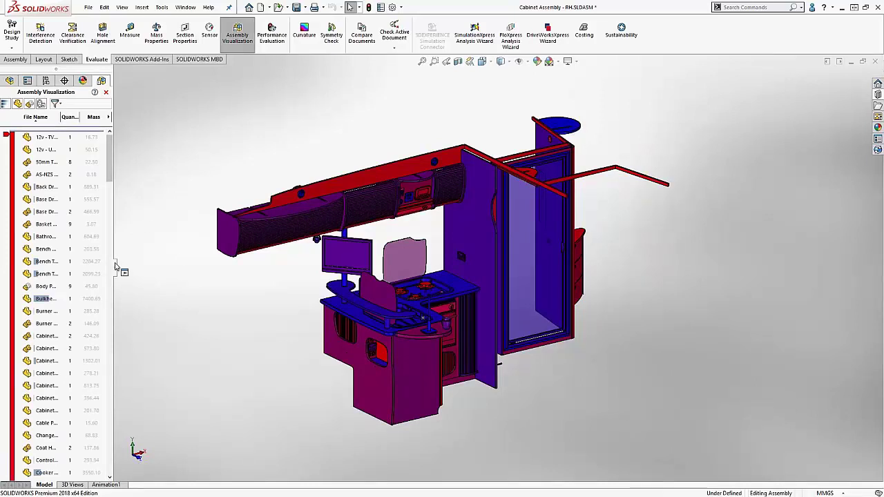
drag(116, 267, 206, 266)
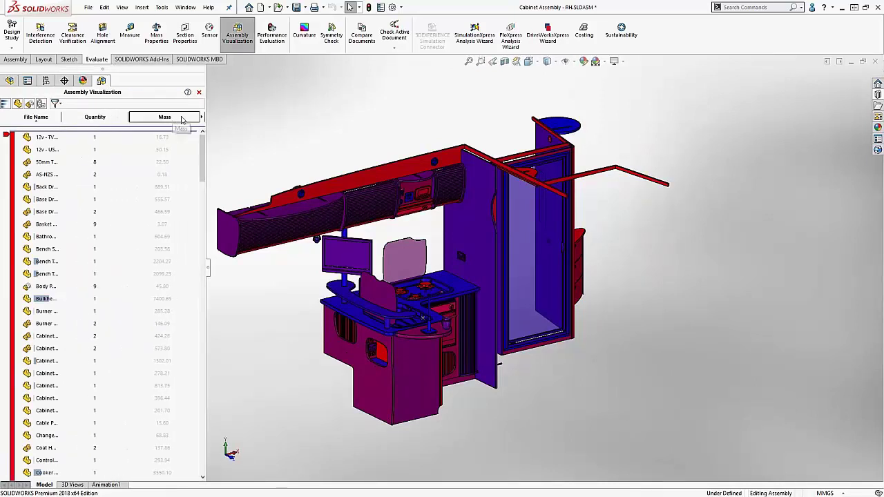
click(181, 119)
right_click(178, 119)
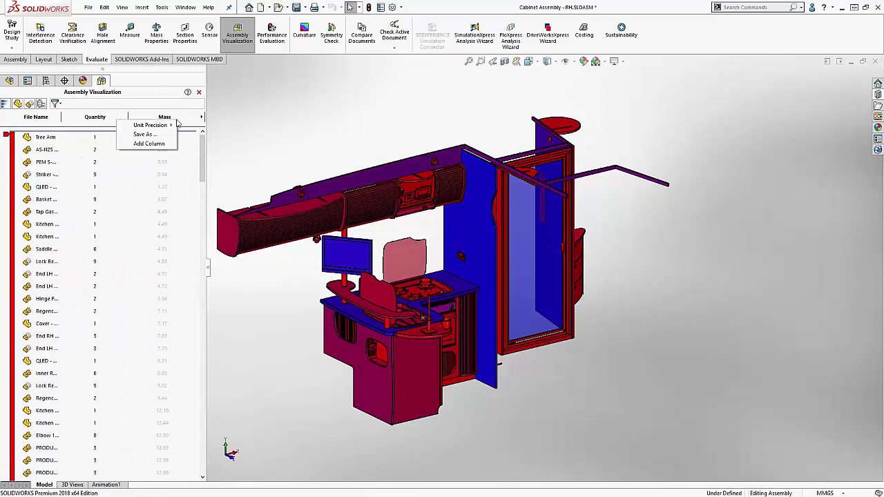
click(176, 118)
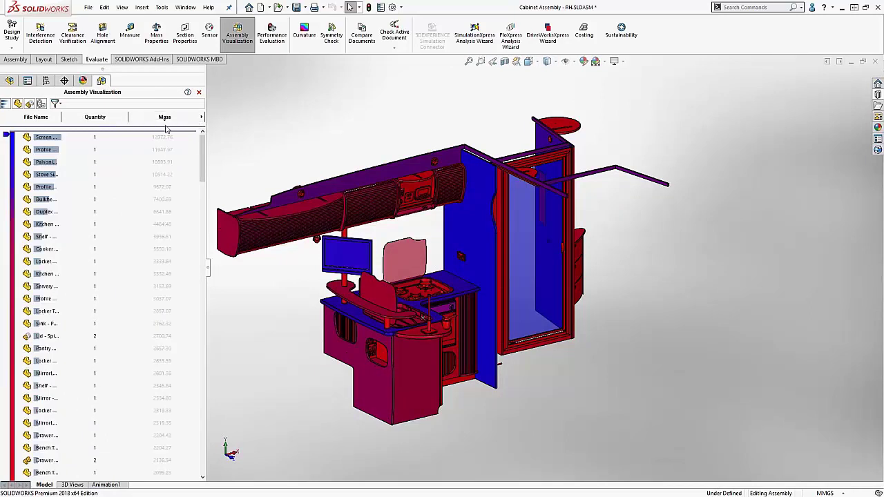
Step: Add a Graphics-Triangles custom column to the Assembly Visualization list
click(202, 118)
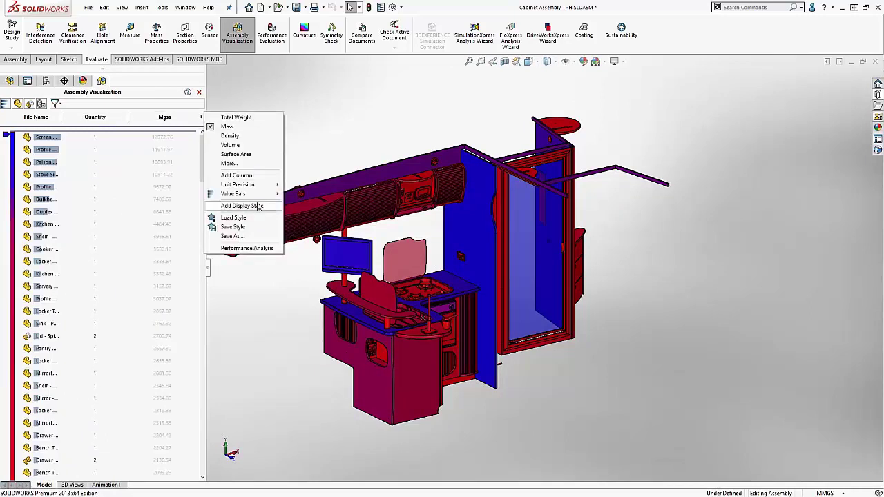
click(238, 175)
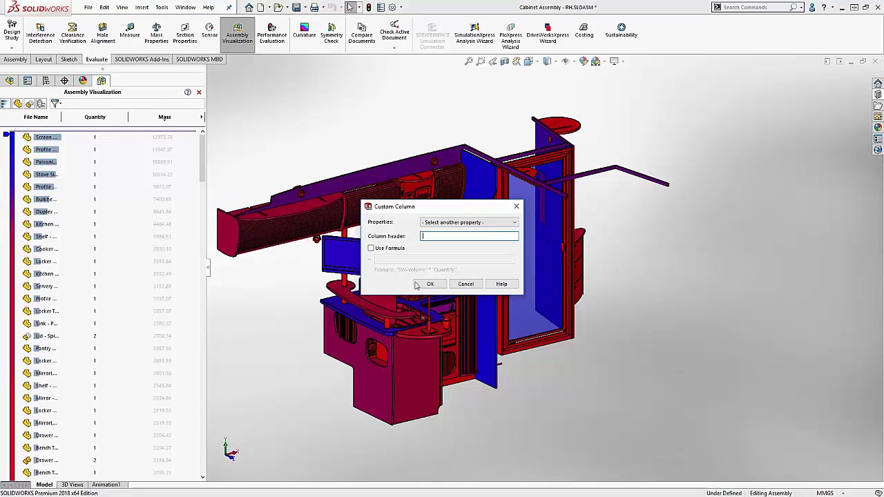
click(469, 222)
scroll(462, 372, down, 3)
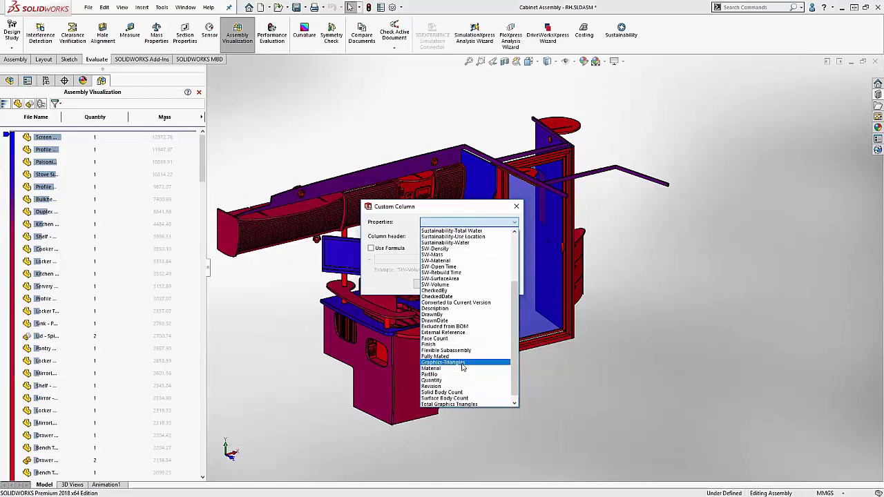
click(460, 362)
click(429, 283)
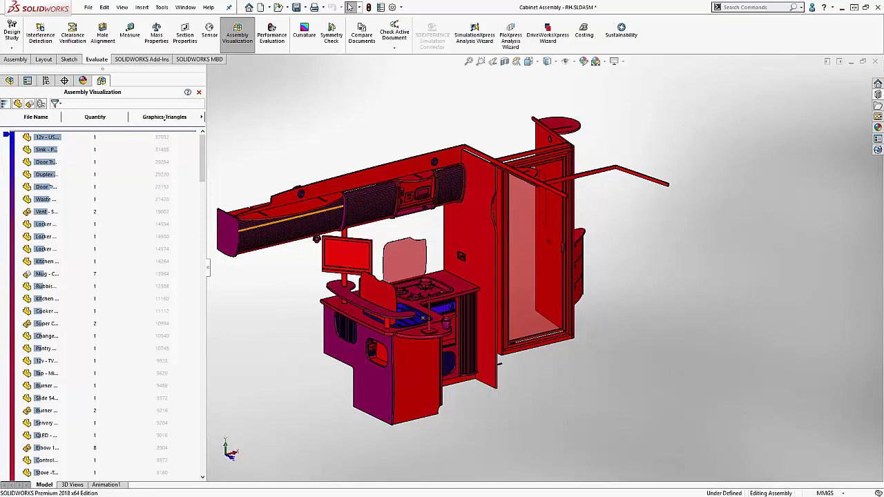
Step: Orbit the colour-coded cabinet to inspect its right side, then close Assembly Visualization
middle_drag(394, 248, 345, 200)
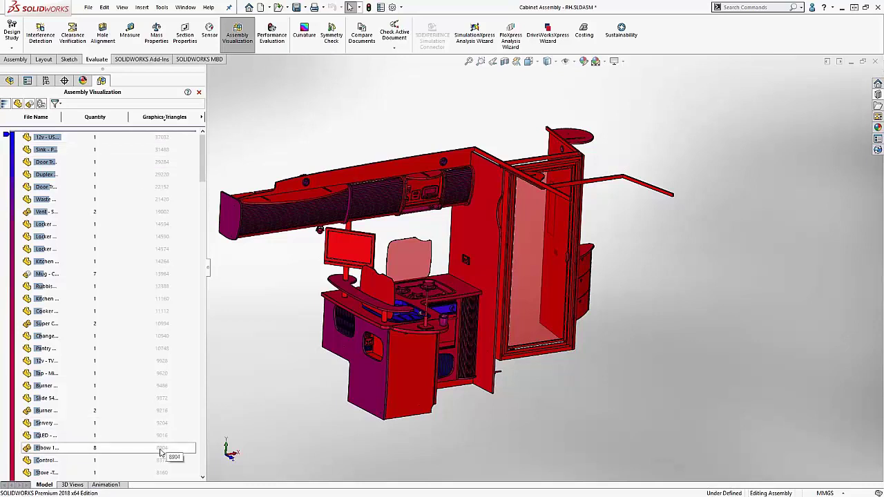
scroll(445, 307, down, 6)
scroll(420, 295, up, 6)
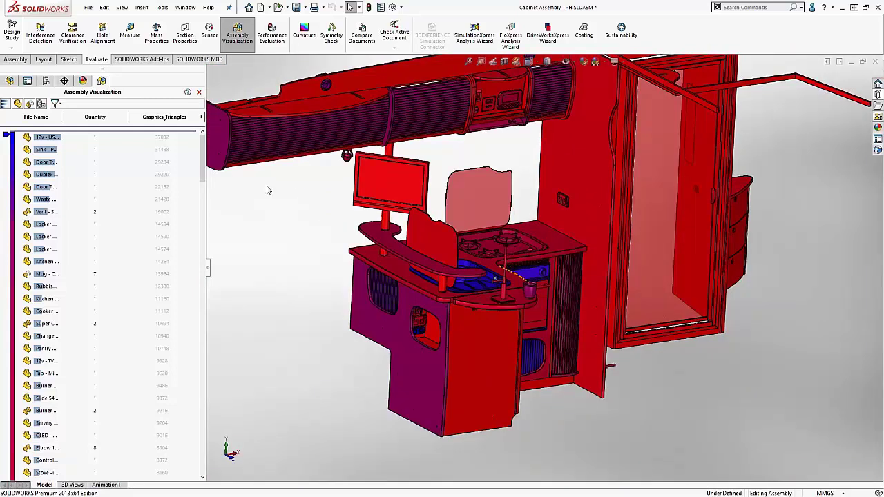
click(242, 36)
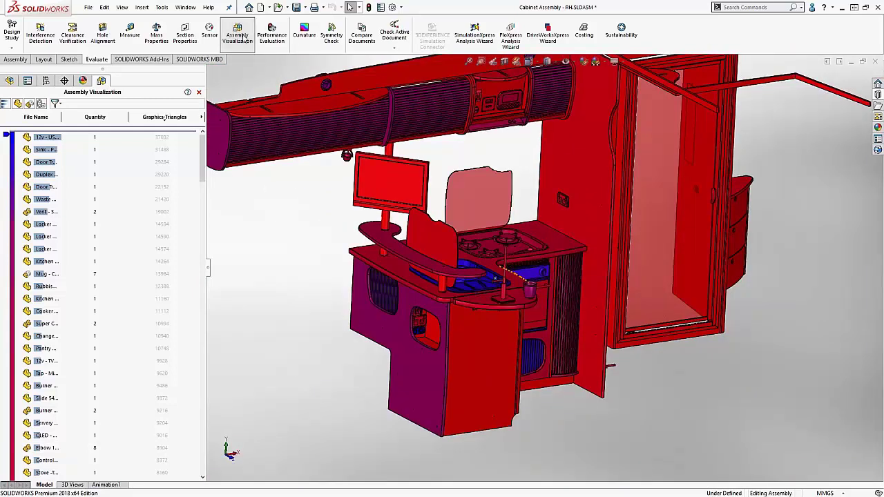
Step: Turn on Top Level Transparency for Cabinet Assembly - RH so the whole cabinet displays see-through
scroll(523, 132, up, 2)
scroll(527, 129, down, 2)
scroll(560, 264, down, 1)
middle_drag(498, 254, 572, 287)
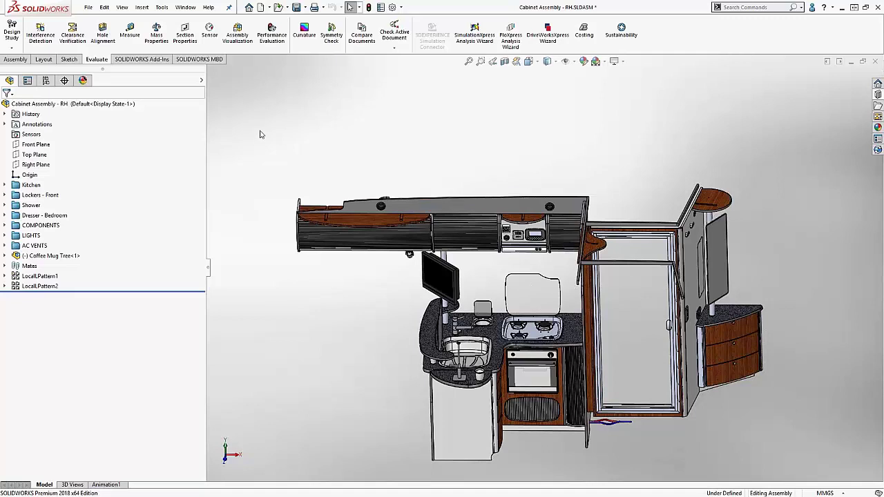
right_click(97, 108)
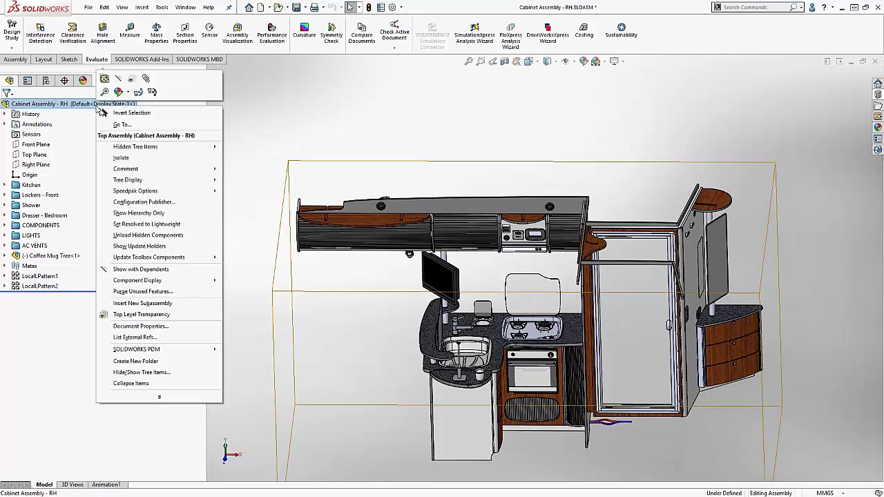
click(142, 316)
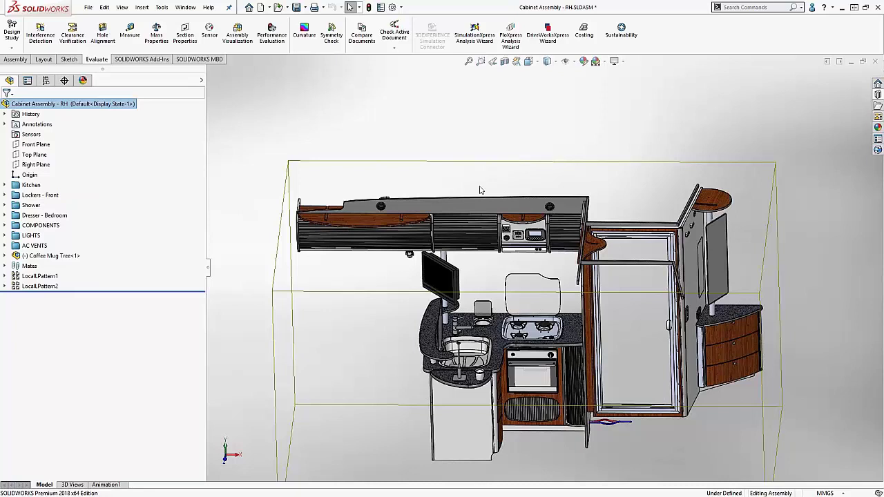
middle_drag(404, 302, 569, 335)
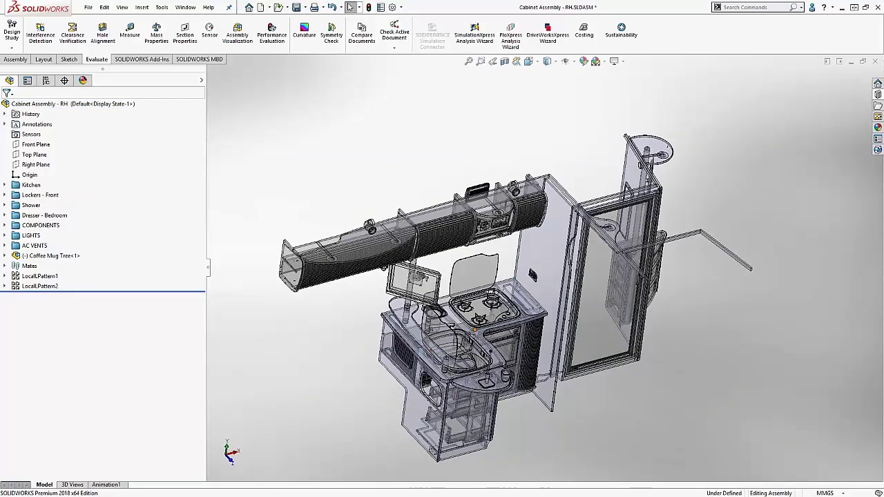
Step: Switch off Top Level Transparency on Cabinet Assembly - RH and zoom in on the kitchen
right_click(43, 107)
click(81, 316)
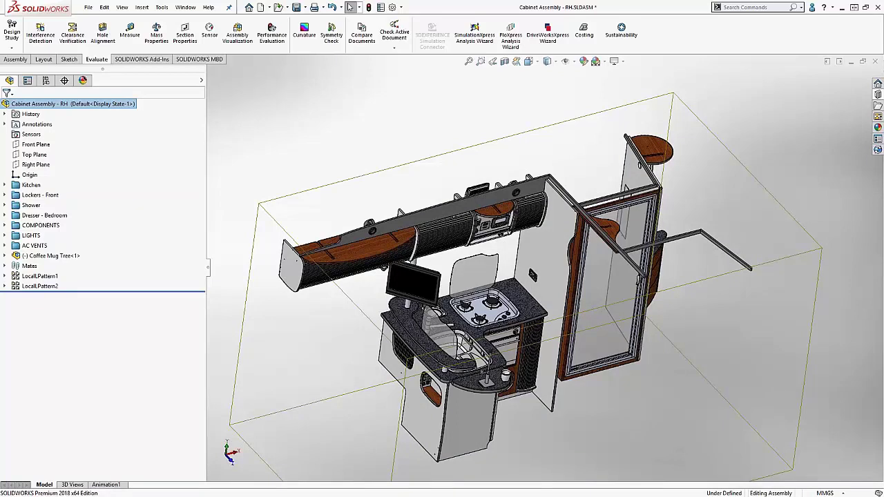
click(280, 139)
scroll(511, 360, down, 3)
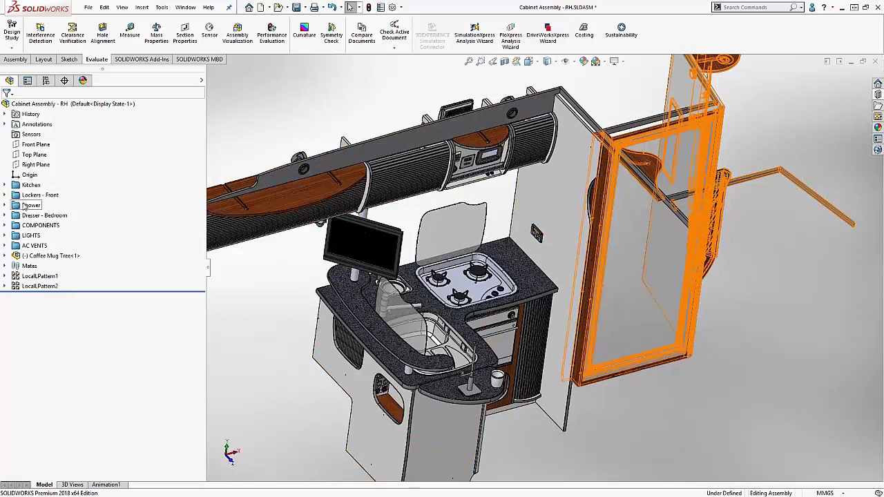
scroll(300, 275, up, 2)
scroll(450, 330, down, 3)
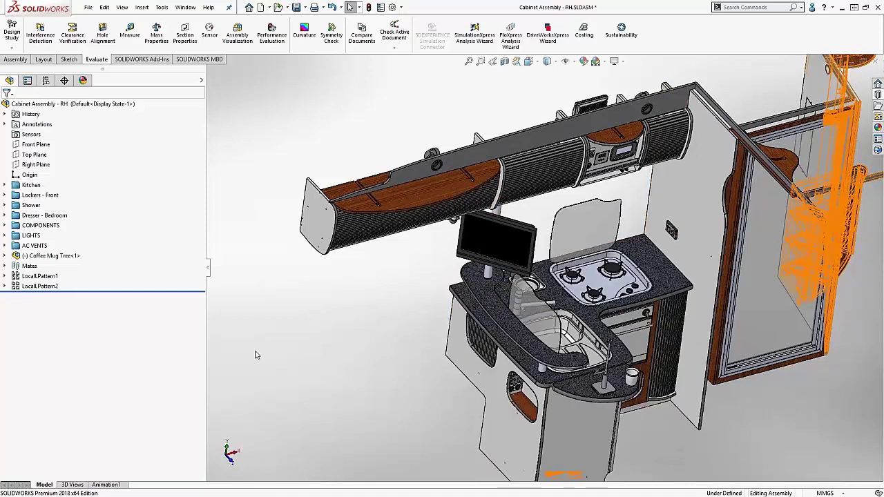
Step: Hide the glass lid behind the hob with Hide Components
click(15, 186)
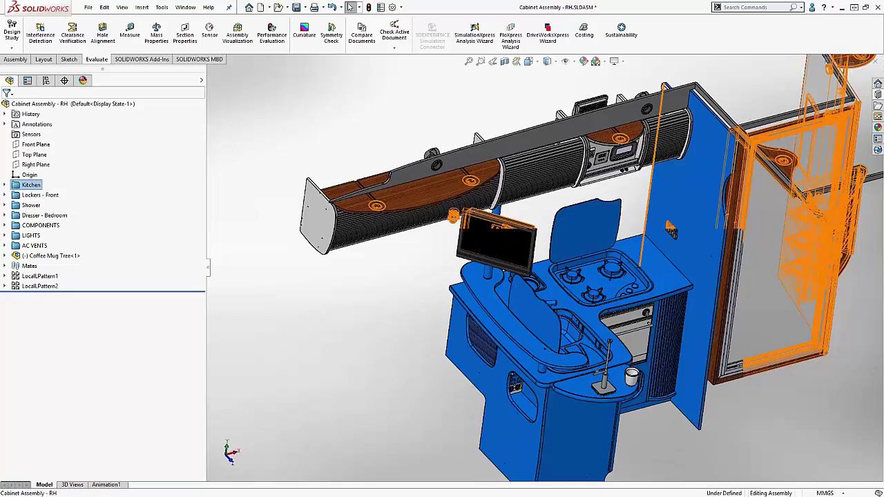
key(Escape)
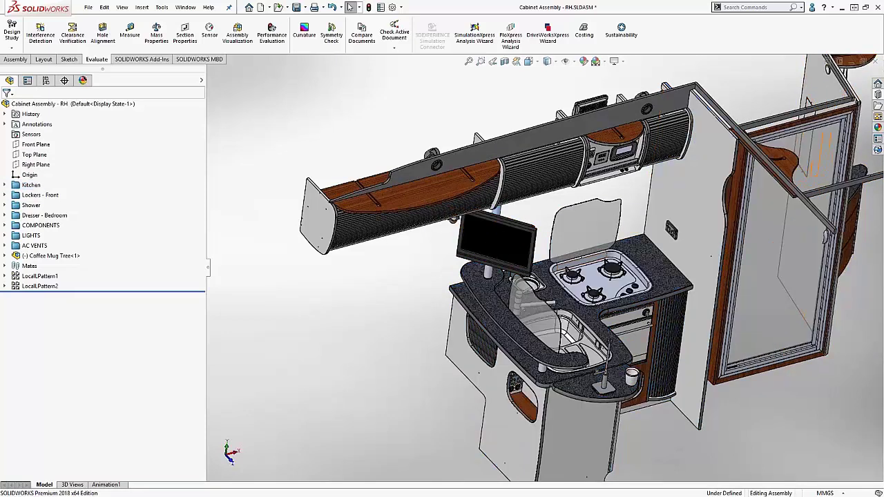
right_click(592, 228)
click(661, 152)
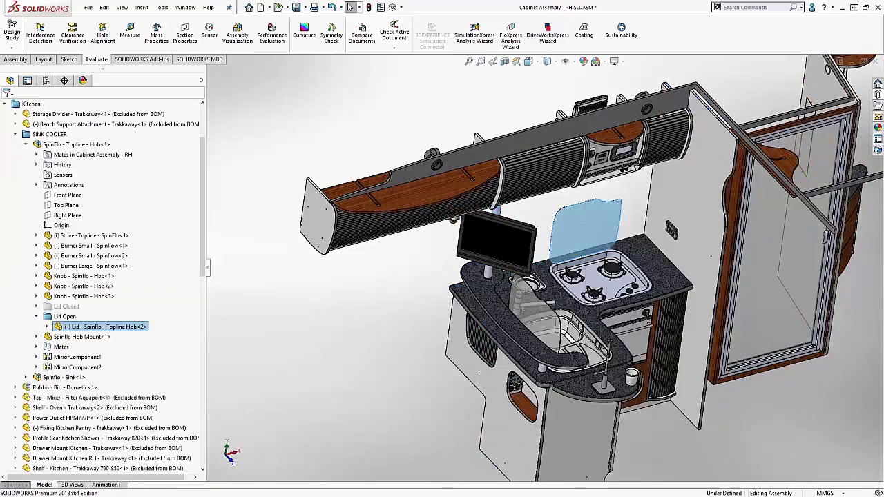
click(5, 104)
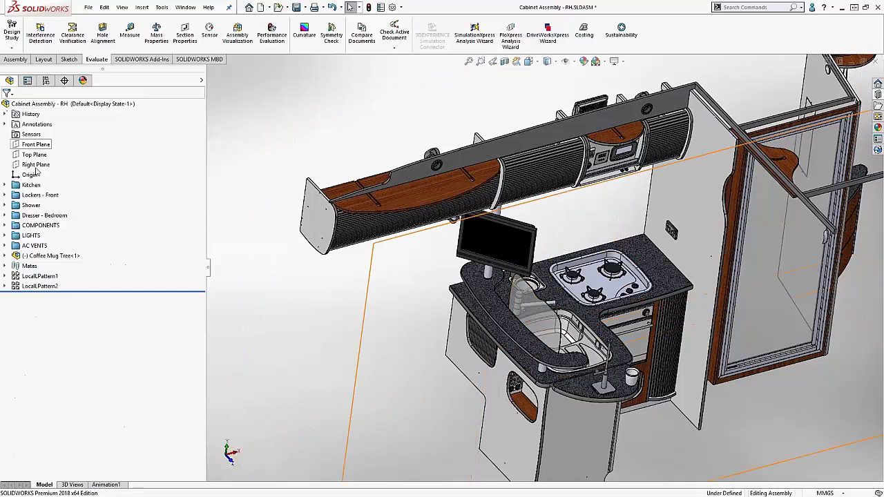
Step: Suppress the stove component and reopen the Kitchen folder's contents
right_click(606, 264)
click(586, 268)
right_click(586, 268)
click(684, 184)
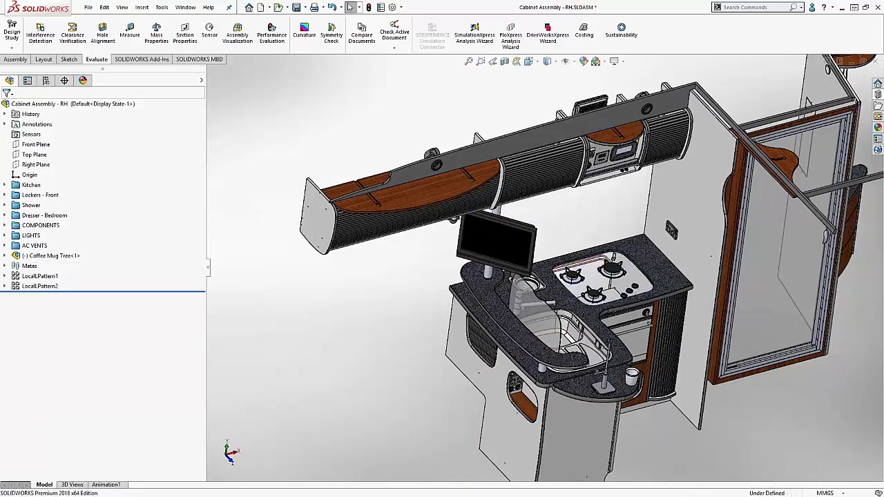
click(32, 185)
click(5, 186)
Step: Suppress SpinFlo - Topline - Hob and save all modified documents
right_click(50, 144)
click(136, 118)
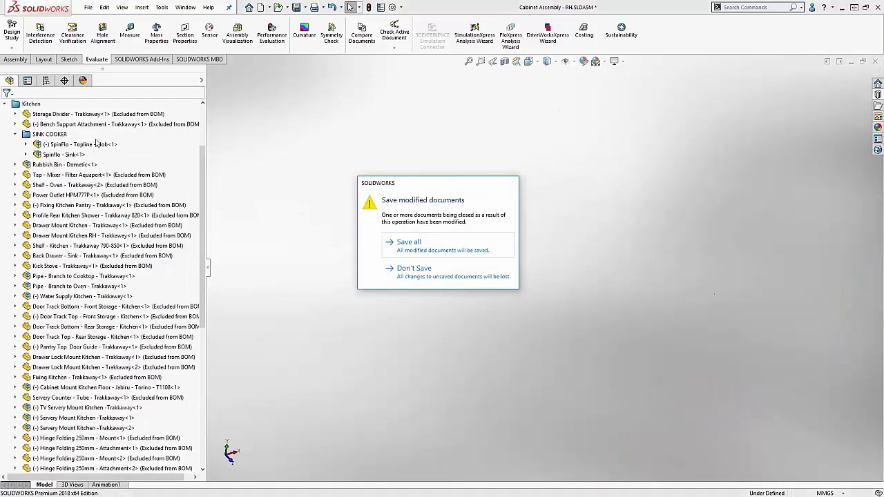
click(456, 257)
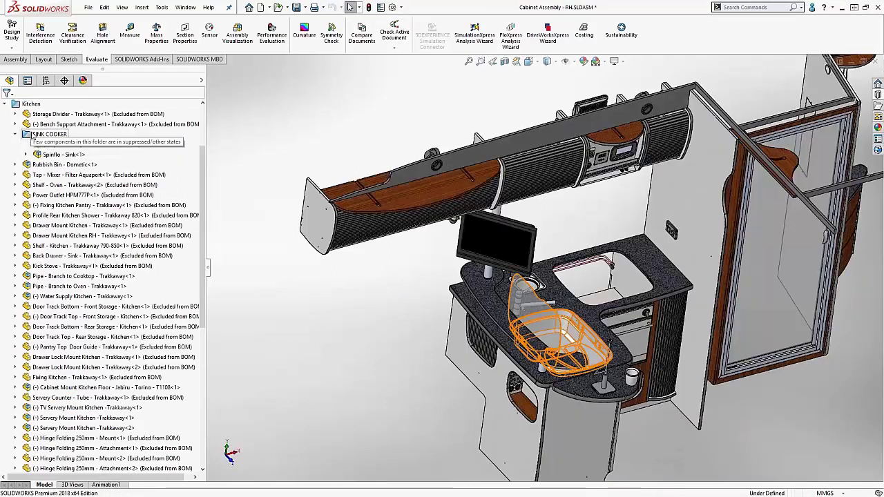
Step: Hide the Spinflo - Sink component so its counter cut-out shows empty
right_click(52, 154)
click(114, 128)
scroll(44, 230, up, 3)
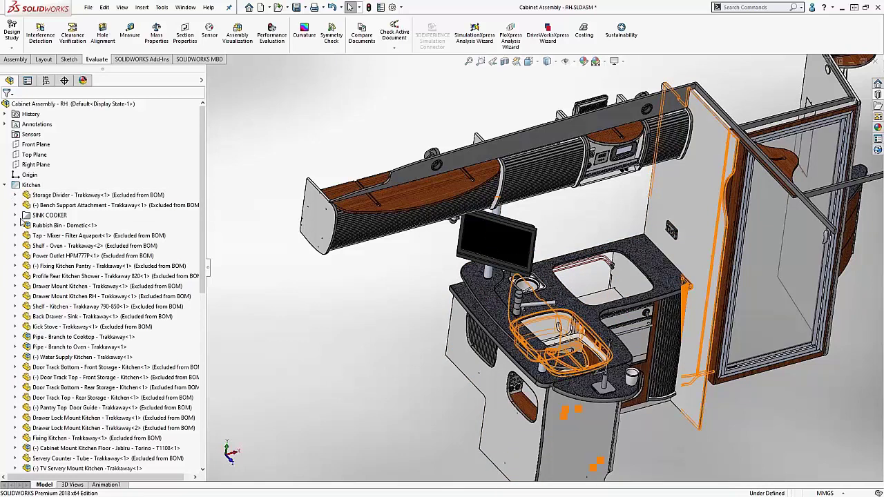
click(6, 187)
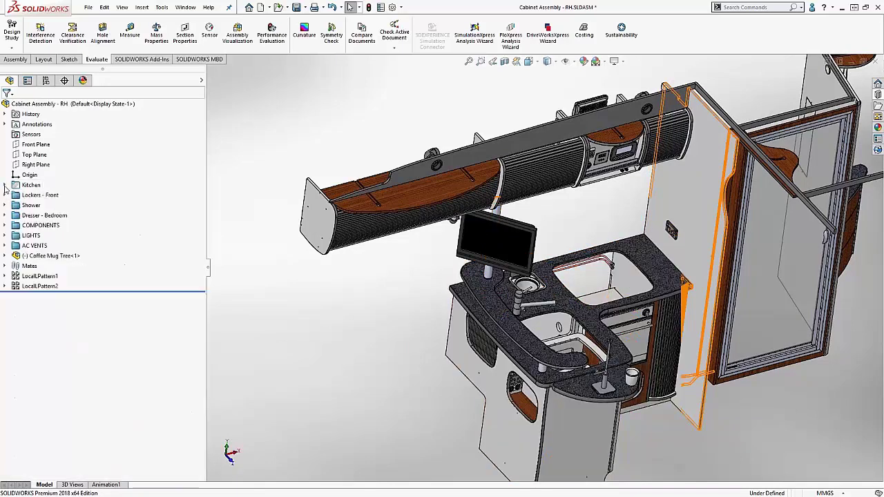
click(5, 185)
click(42, 134)
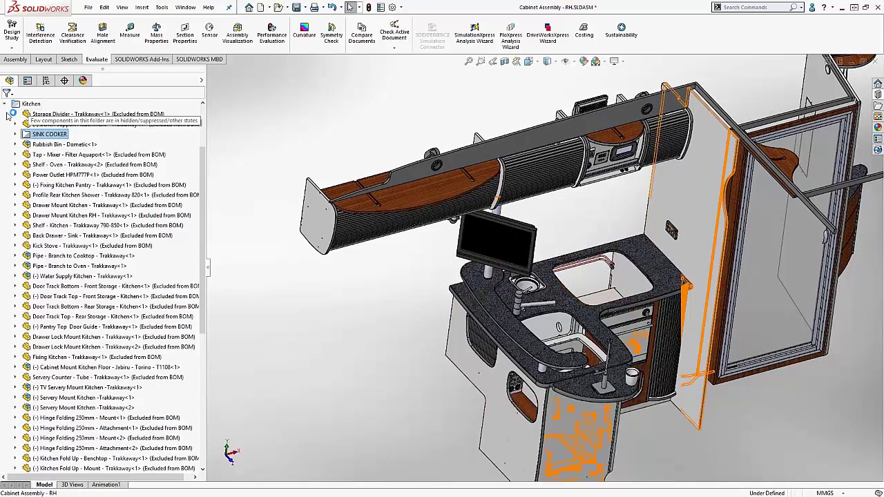
click(5, 104)
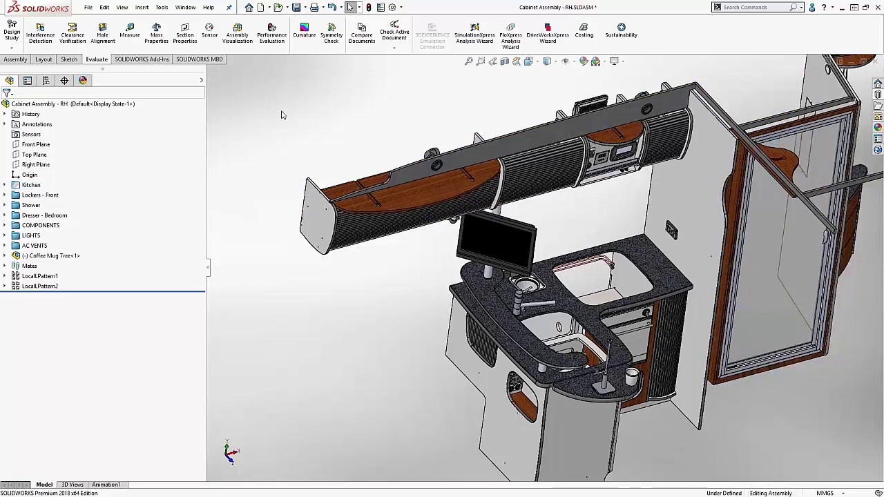
Step: Review the 12 Gestures layout on the Customize Mouse Gestures page, then cancel without changes
click(391, 7)
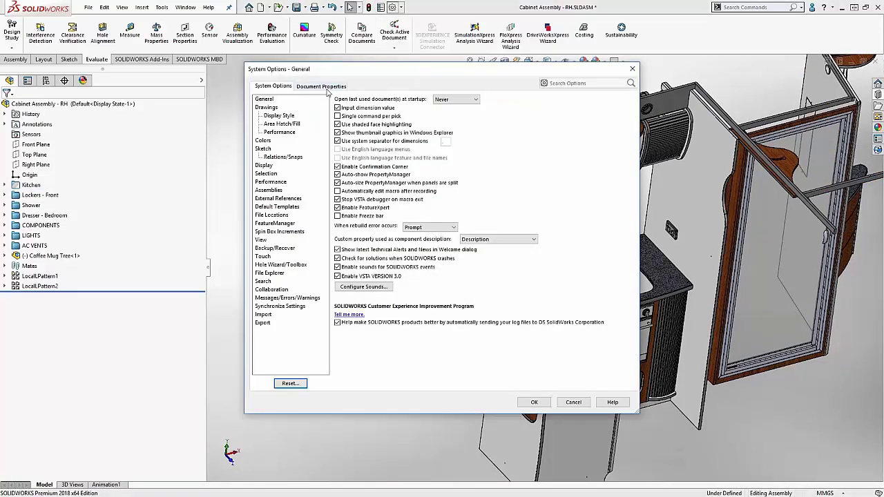
click(573, 403)
right_click(560, 11)
click(589, 38)
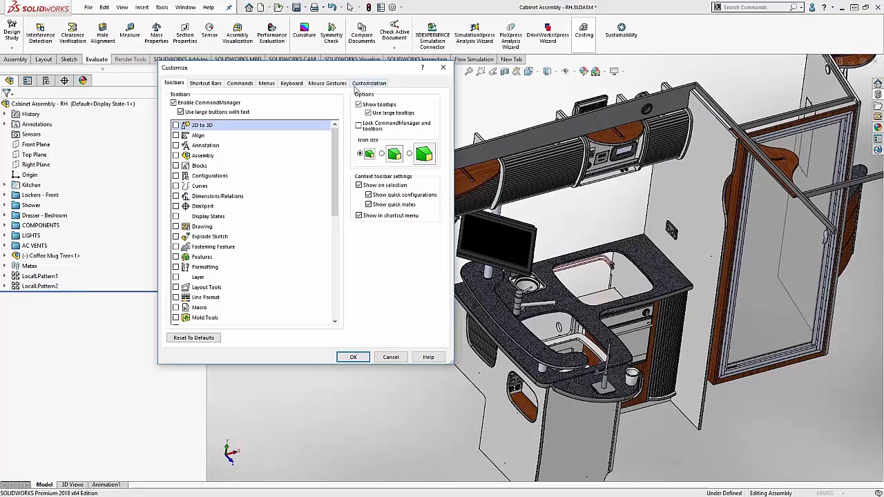
click(327, 83)
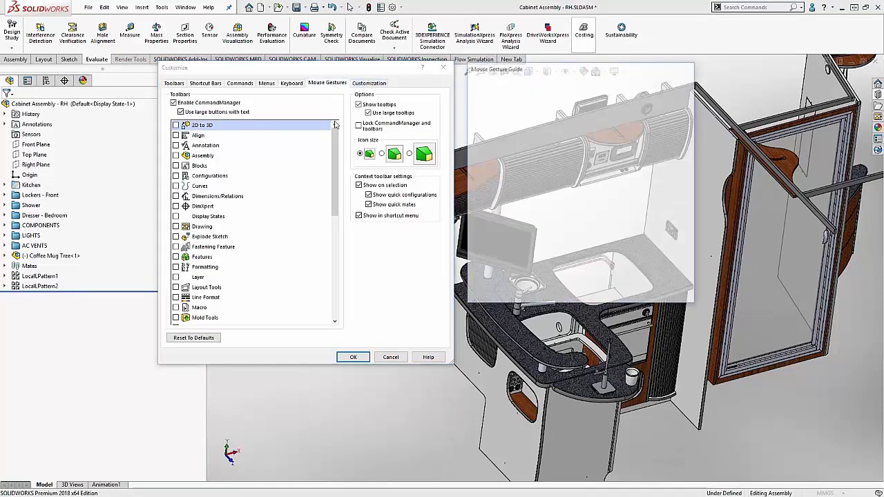
click(367, 115)
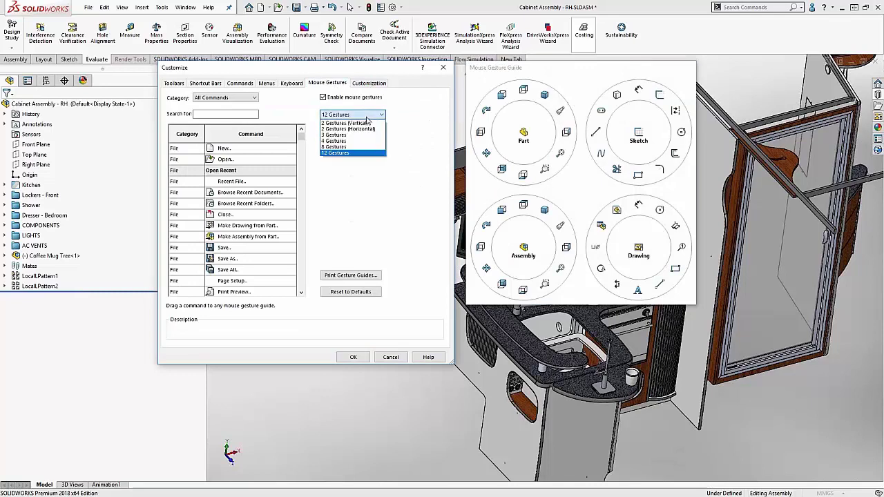
click(349, 178)
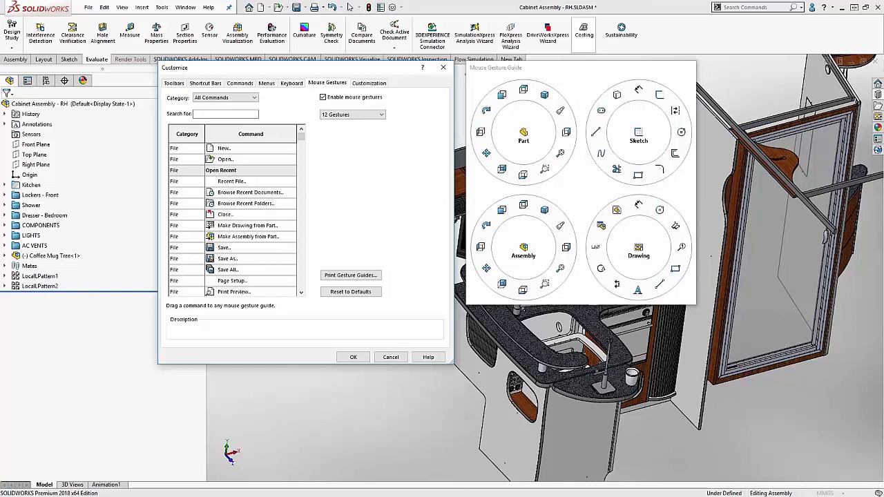
click(390, 357)
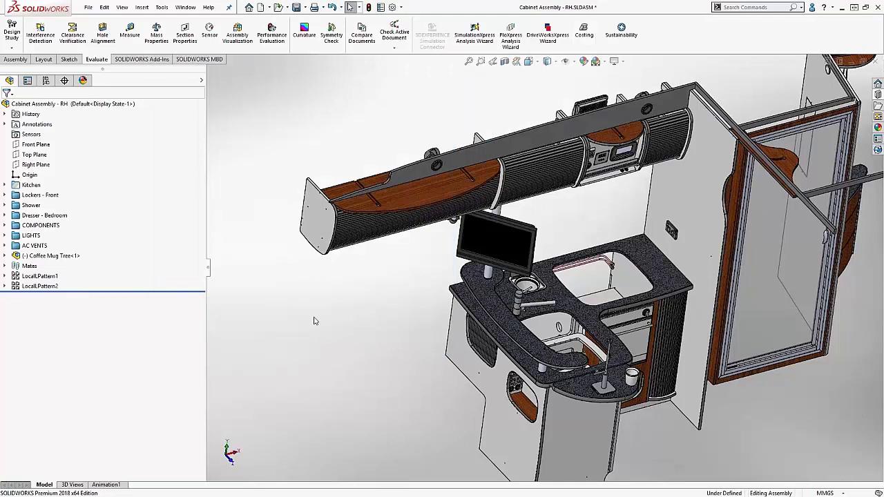
click(88, 6)
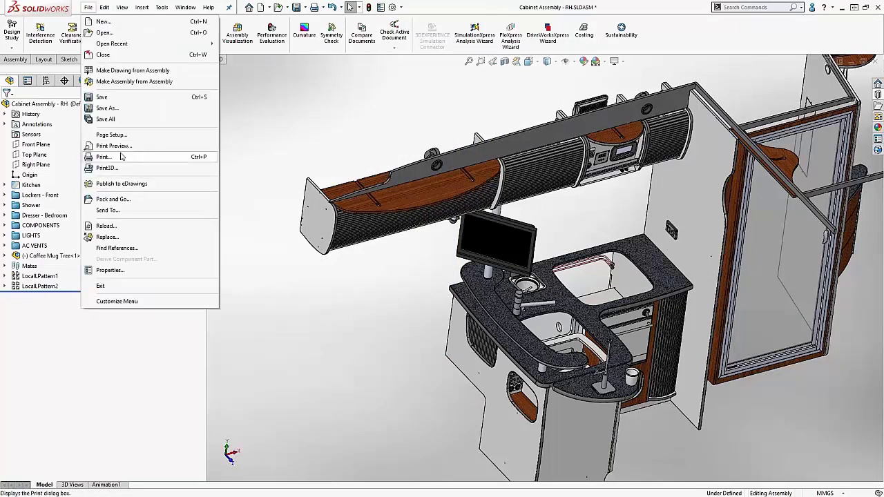
click(129, 200)
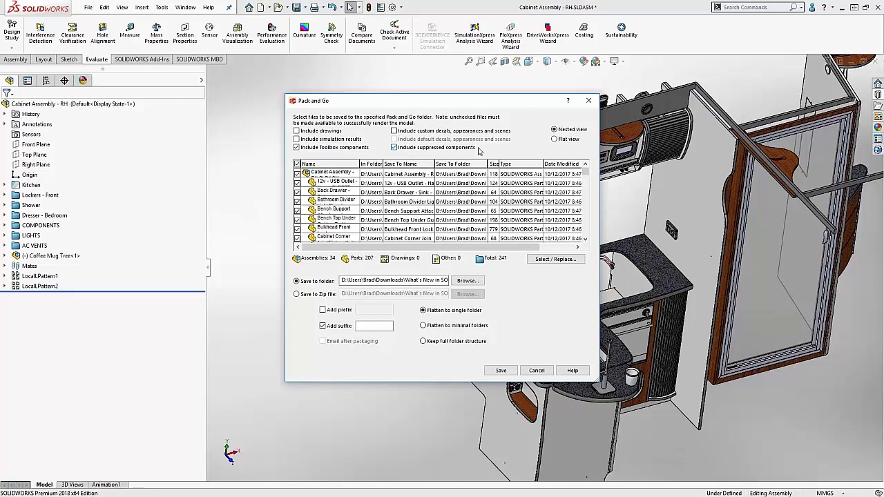
click(394, 148)
click(537, 371)
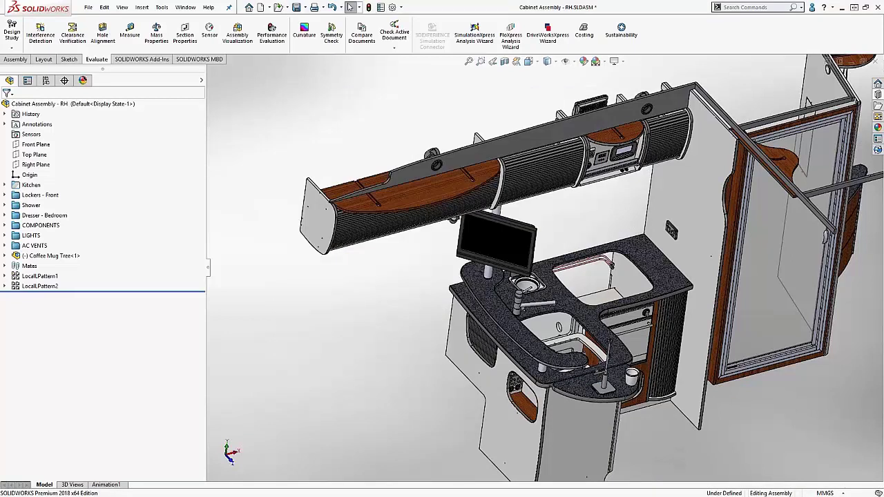
scroll(640, 341, down, 5)
scroll(640, 341, up, 3)
middle_drag(640, 341, 592, 316)
Step: Browse the selection-mode options, then select and deselect the shower door glass pane
scroll(592, 316, down, 5)
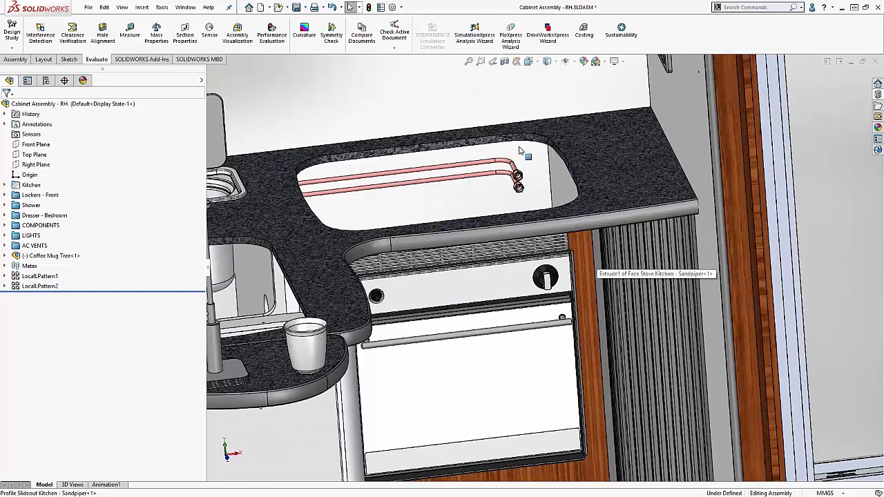
right_click(472, 97)
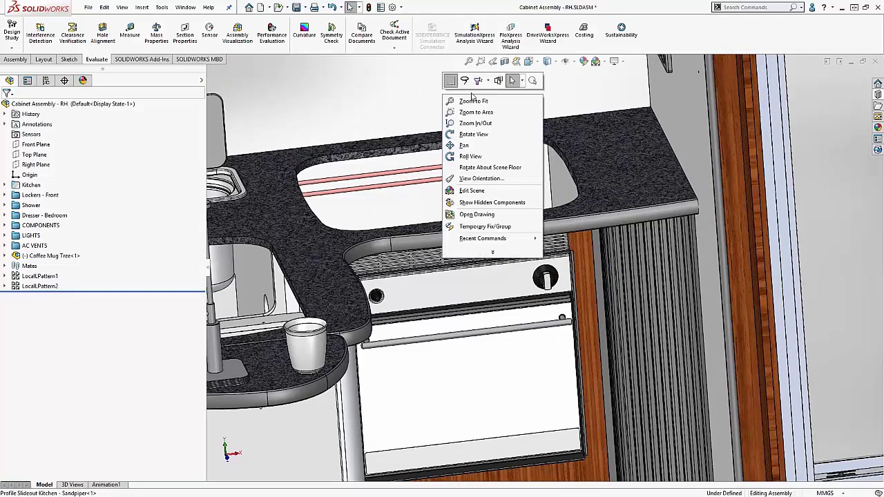
click(522, 81)
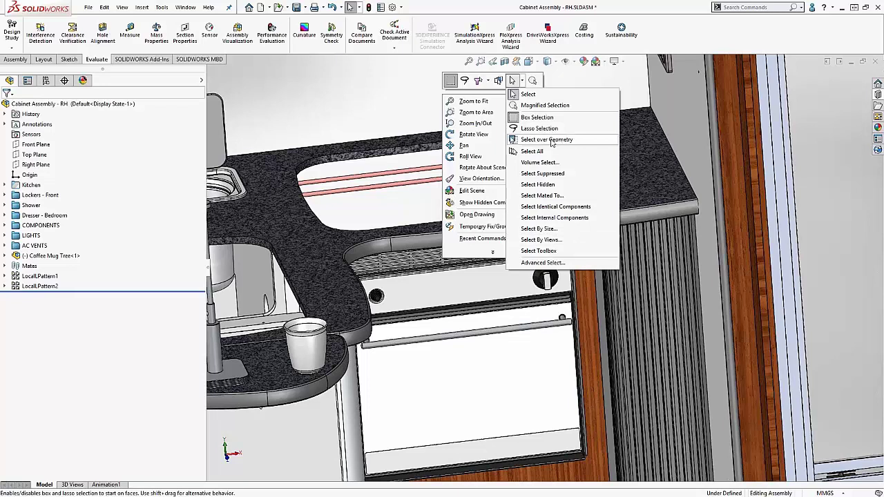
click(384, 117)
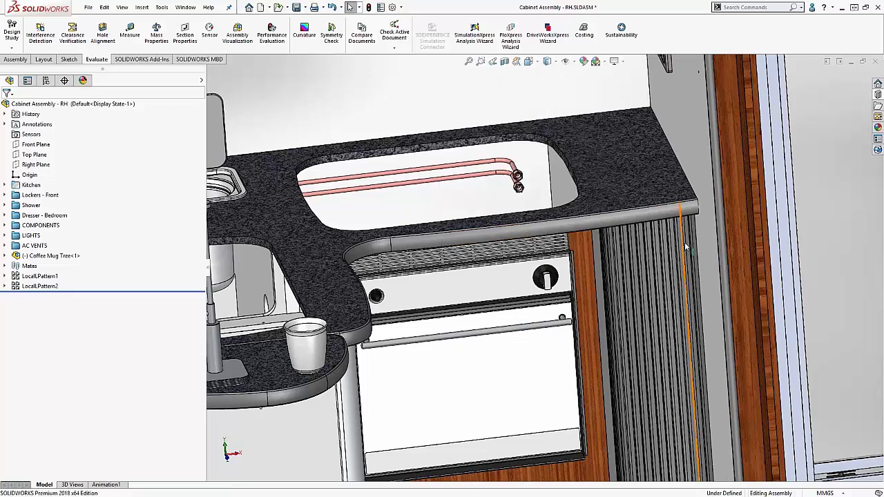
scroll(694, 199, down, 5)
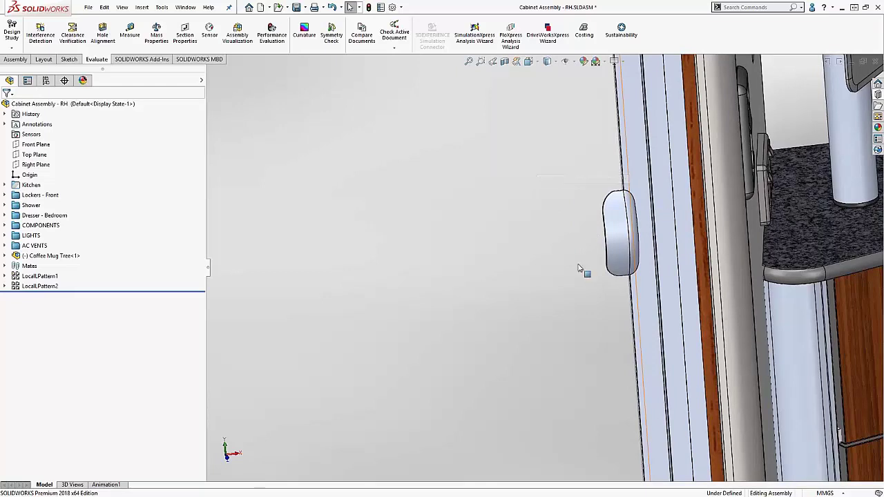
click(520, 138)
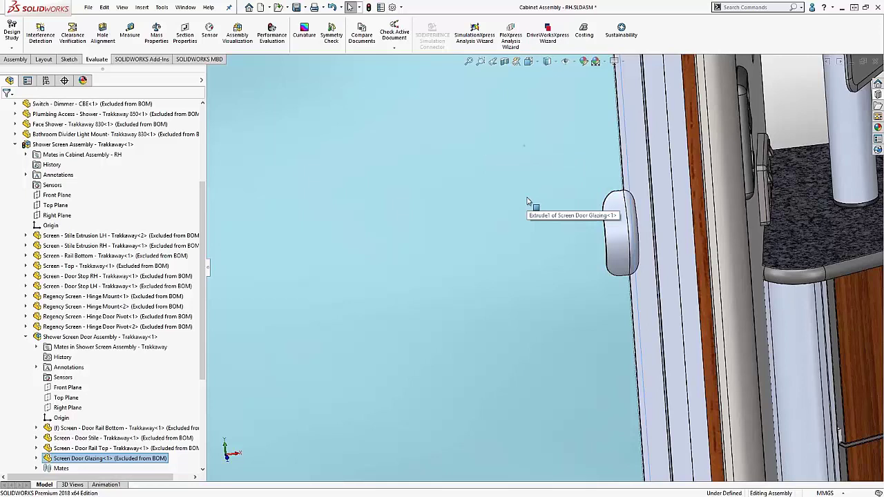
key(Escape)
Step: Enable Select over Geometry and box-select the door handle starting over the glass
right_click(869, 95)
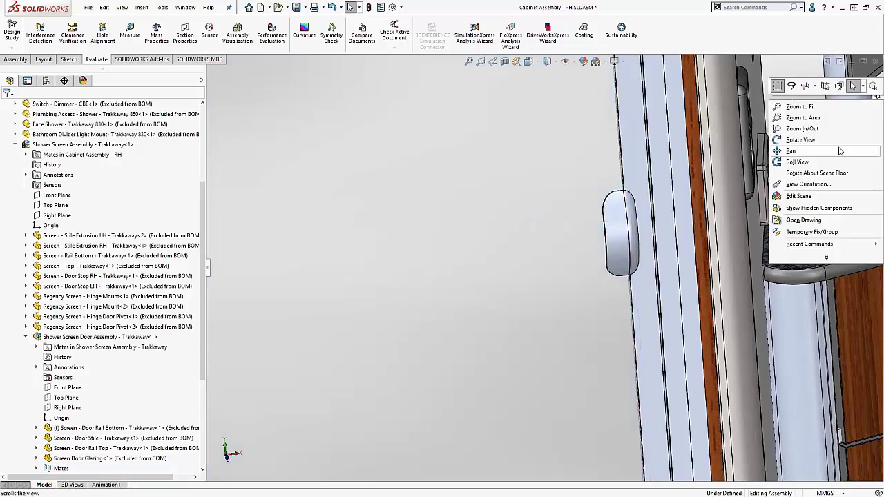
click(862, 85)
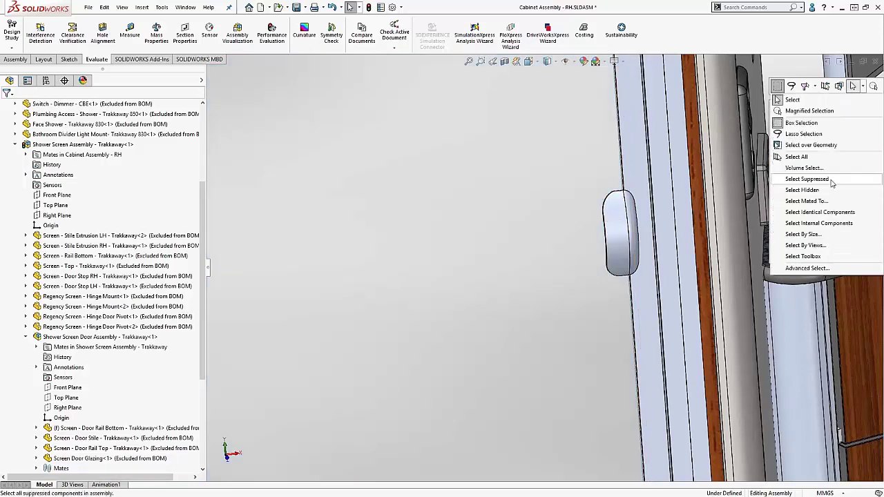
click(810, 145)
drag(492, 134, 730, 330)
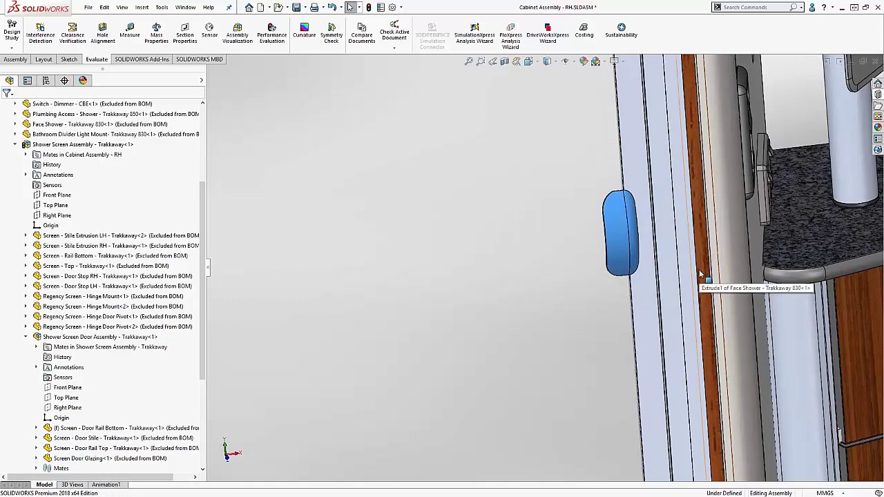
key(Escape)
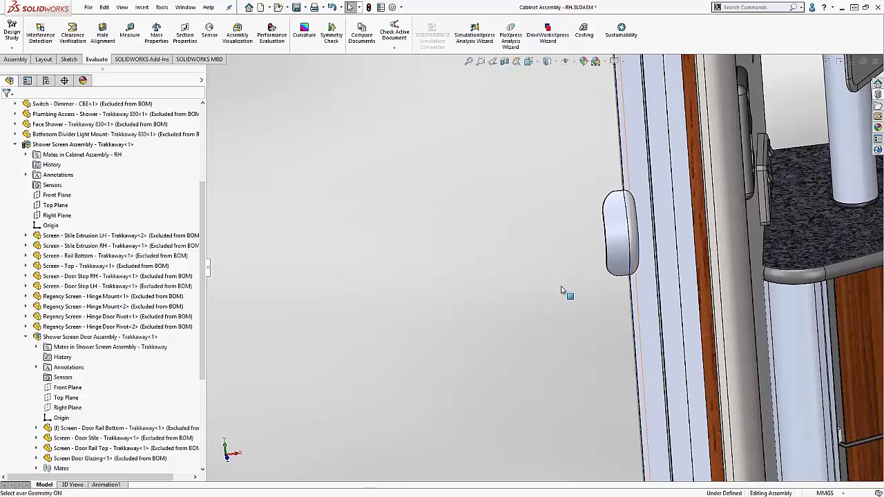
drag(446, 154, 735, 338)
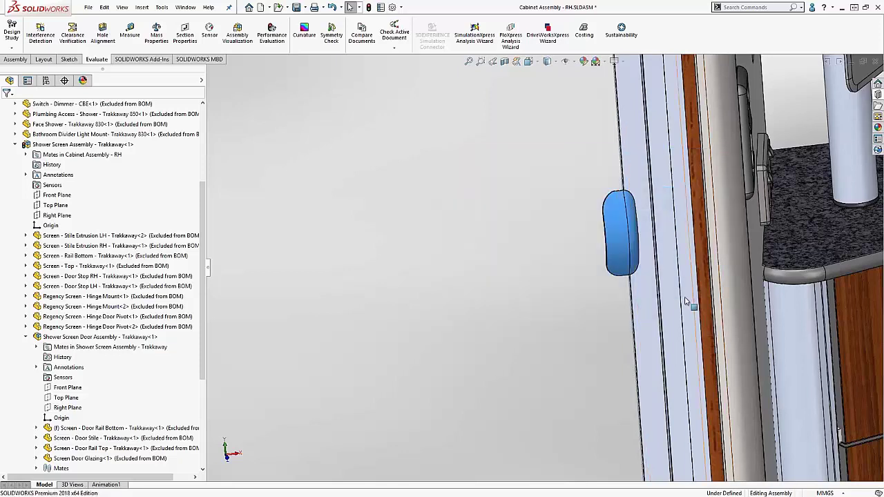
key(Escape)
click(447, 194)
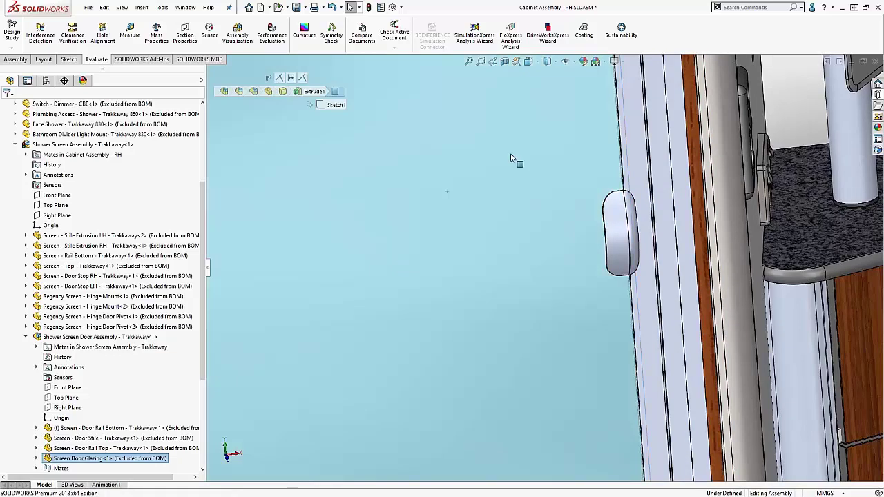
key(Escape)
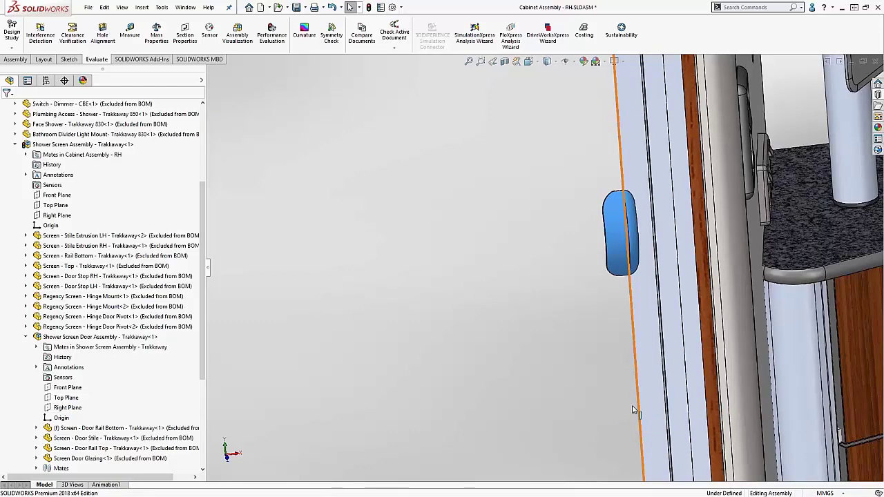
key(Escape)
Step: Measure the shower door stile edge with a pinned Measure window, reading 66.81in
scroll(292, 238, up, 5)
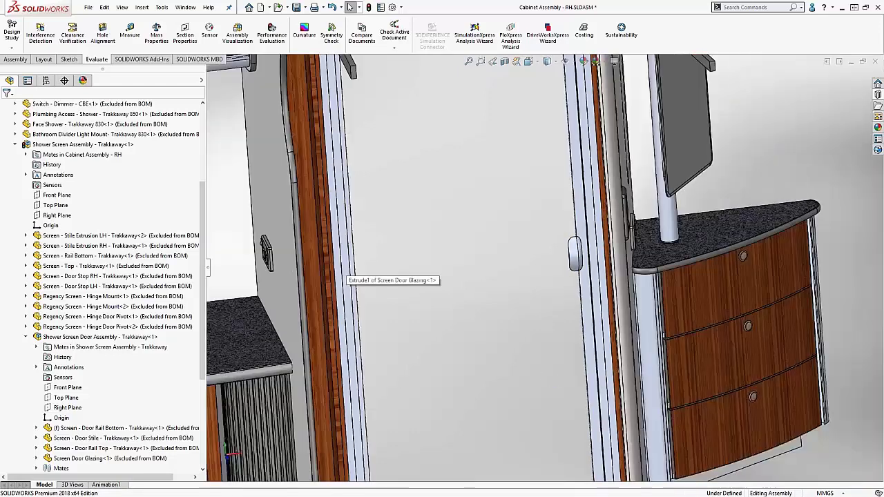
click(129, 33)
drag(195, 119, 439, 106)
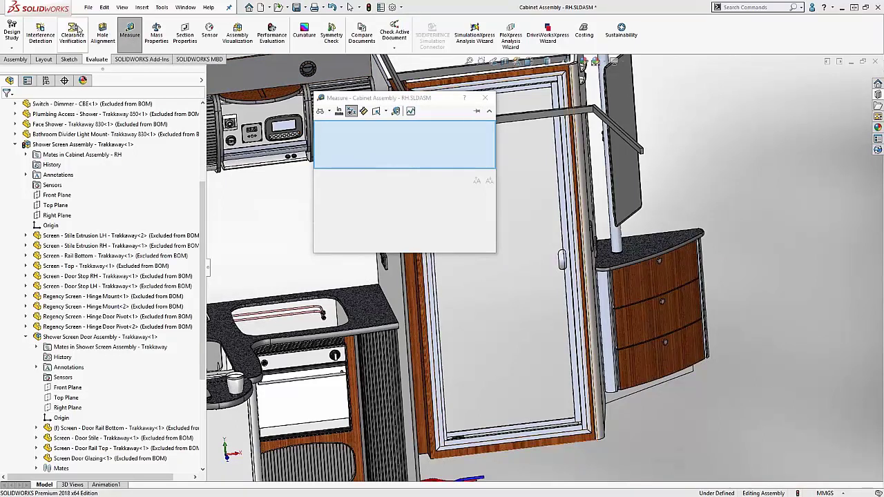
key(Escape)
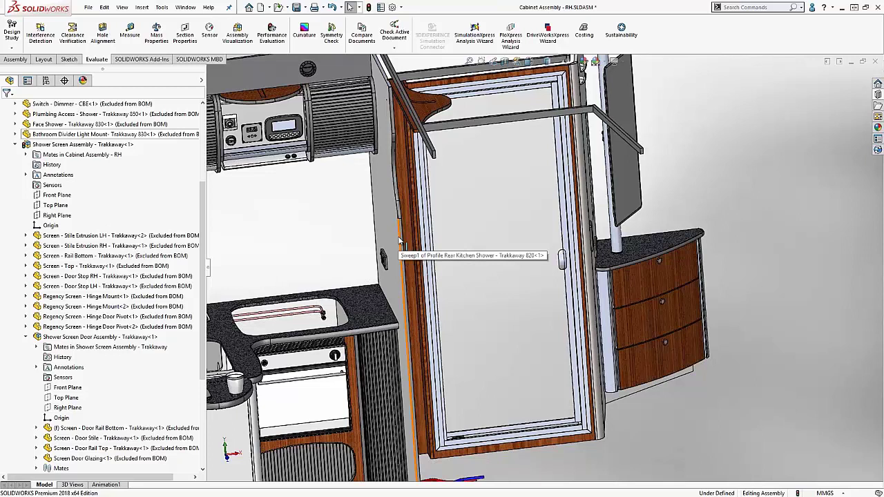
click(130, 35)
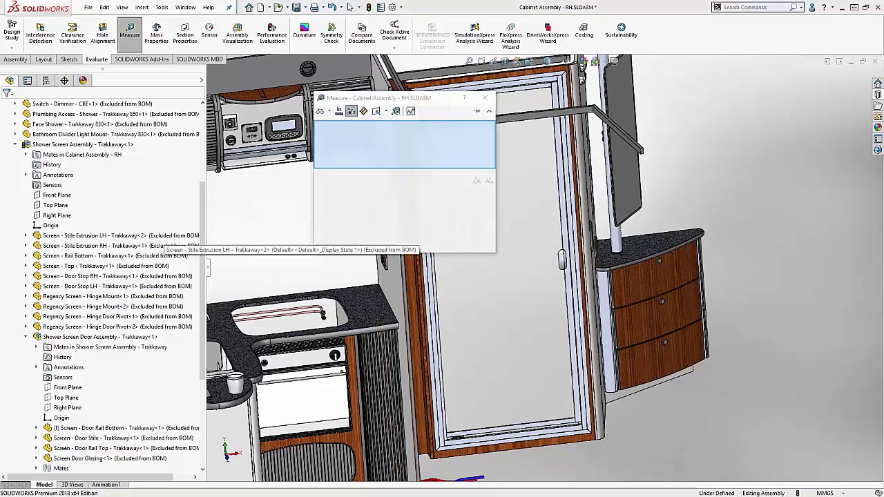
click(477, 112)
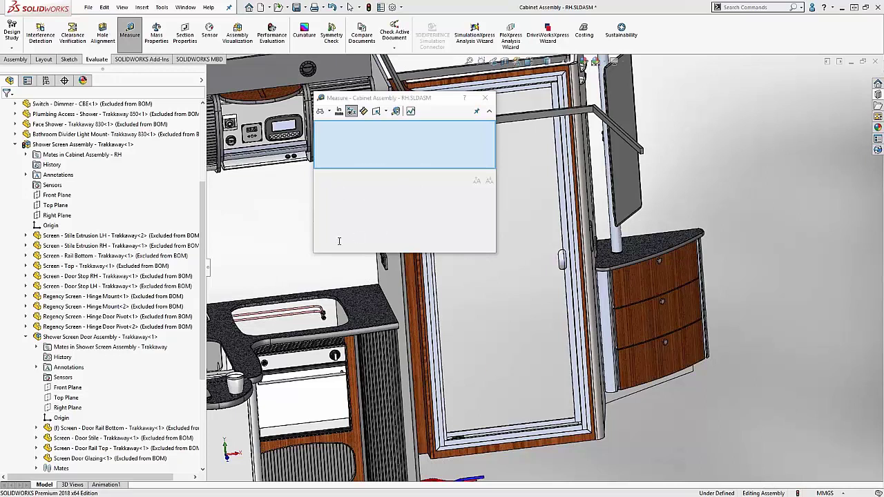
click(570, 332)
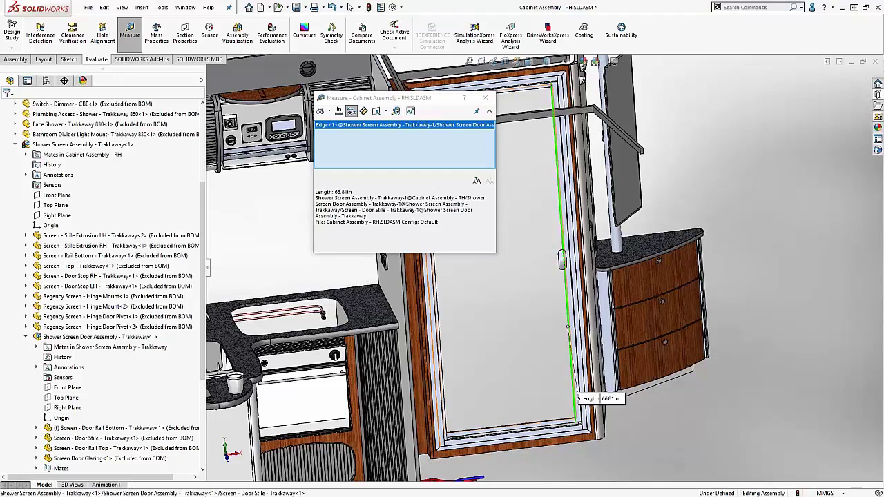
Step: Resize the measurement result text and copy the 66.81in length value
click(478, 182)
click(478, 182)
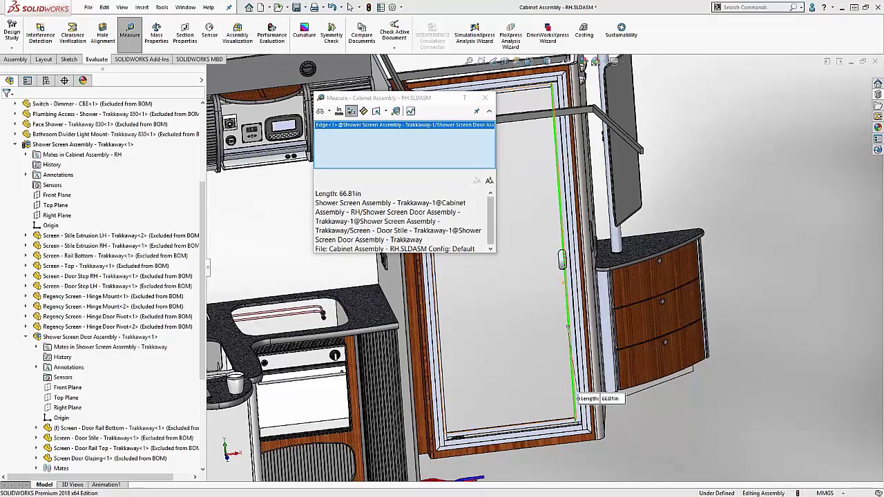
drag(498, 214, 579, 215)
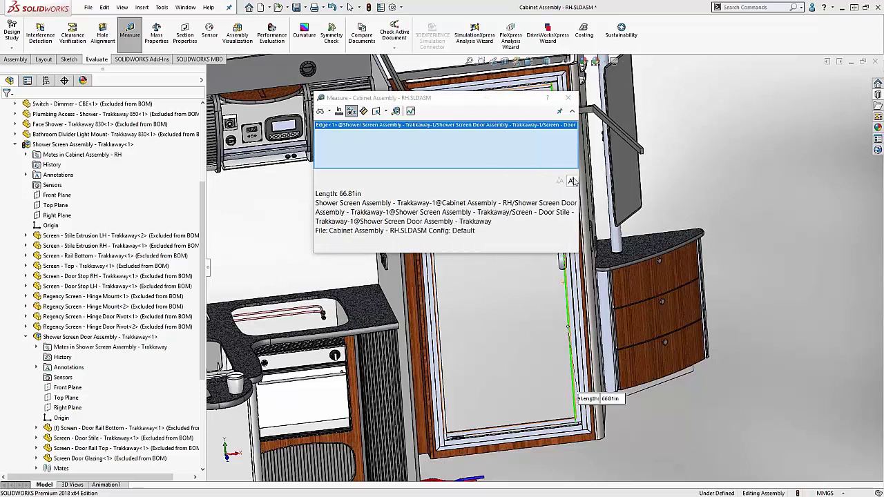
click(572, 182)
click(573, 182)
click(573, 182)
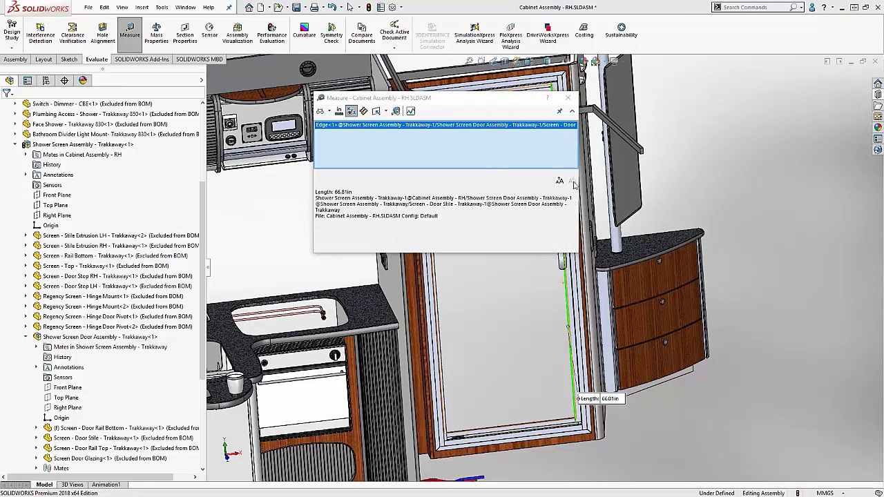
drag(348, 199, 318, 192)
click(334, 198)
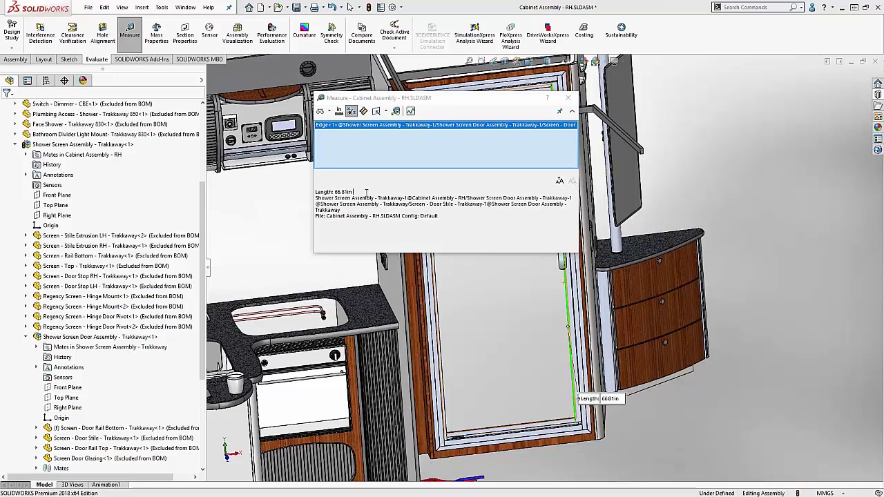
drag(442, 216, 315, 192)
click(349, 202)
right_click(341, 194)
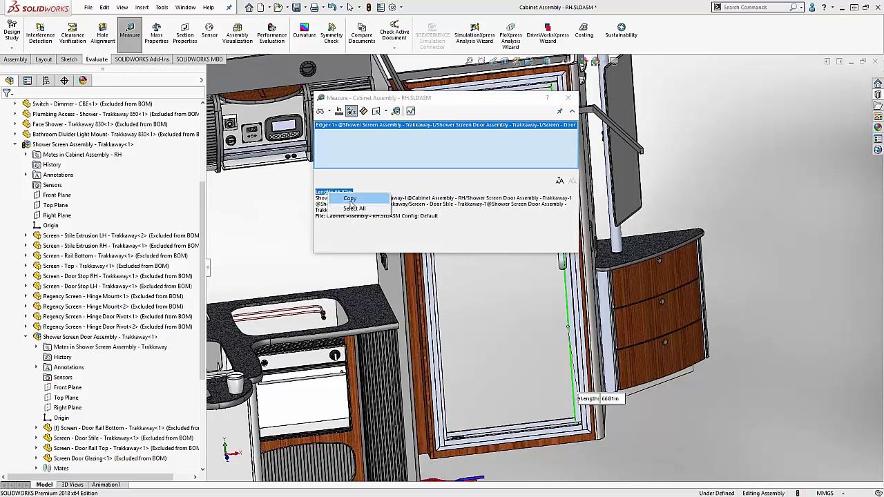
click(351, 199)
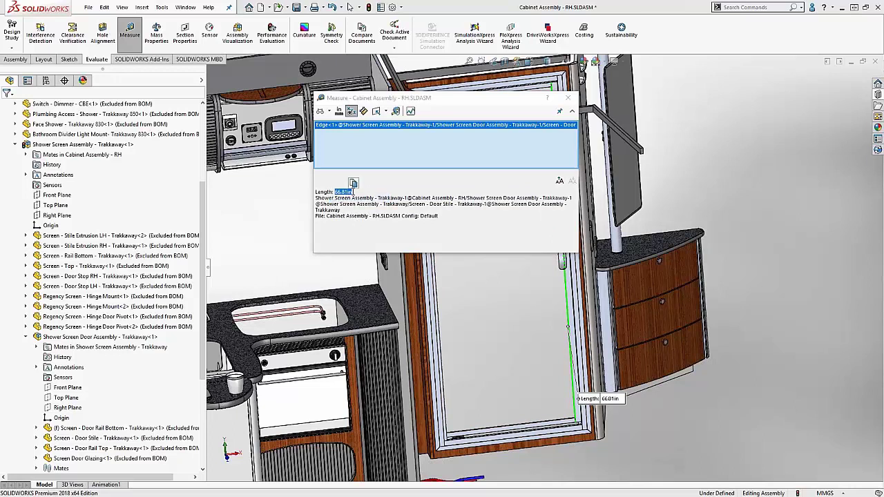
drag(364, 185, 335, 187)
Step: Clear the measurement and present the SOLIDWORKS CAM slides through toolpath simulation and post processors
click(567, 97)
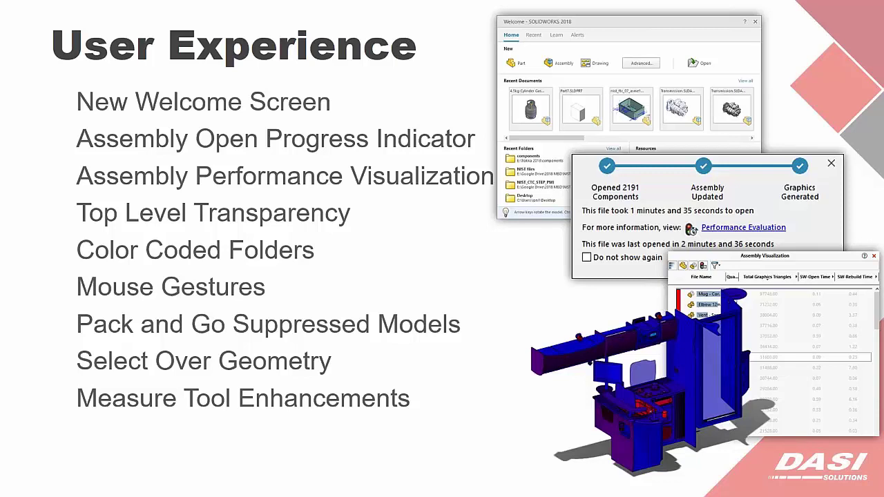
click(328, 230)
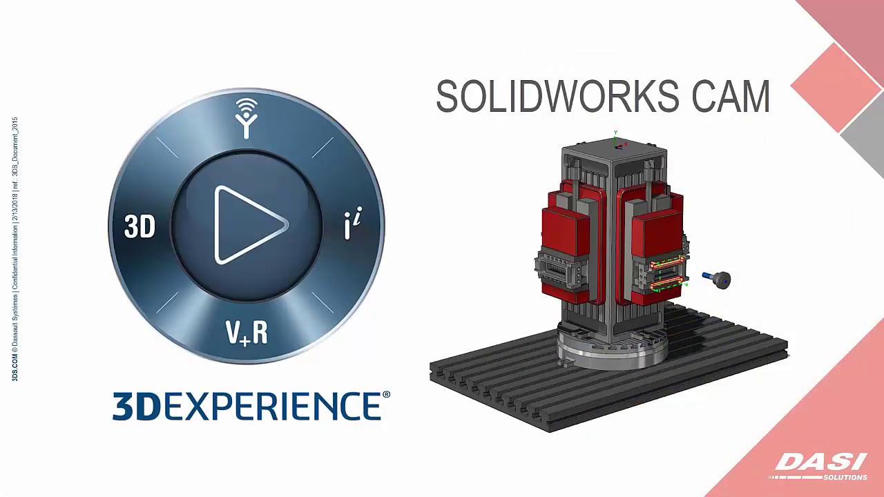
key(Right)
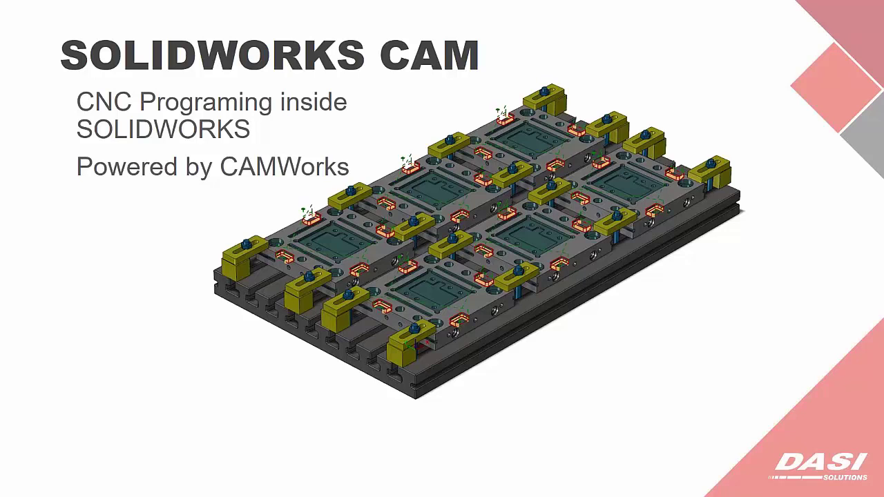
key(Right)
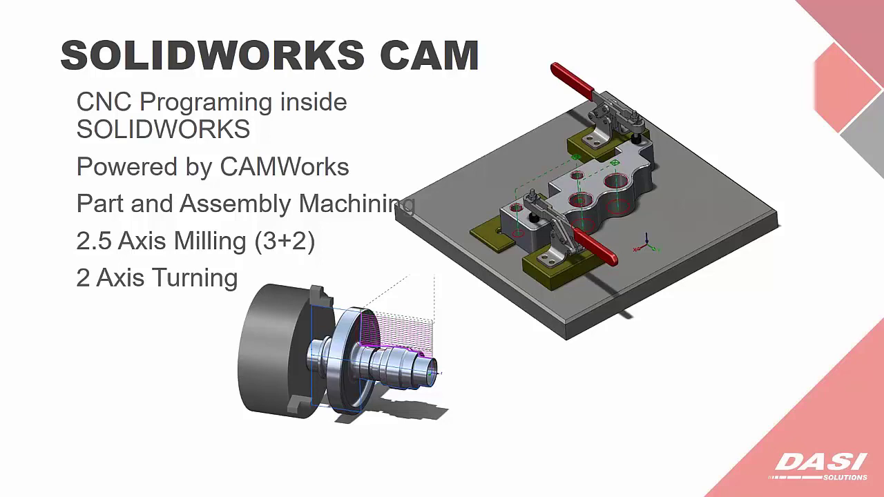
click(308, 393)
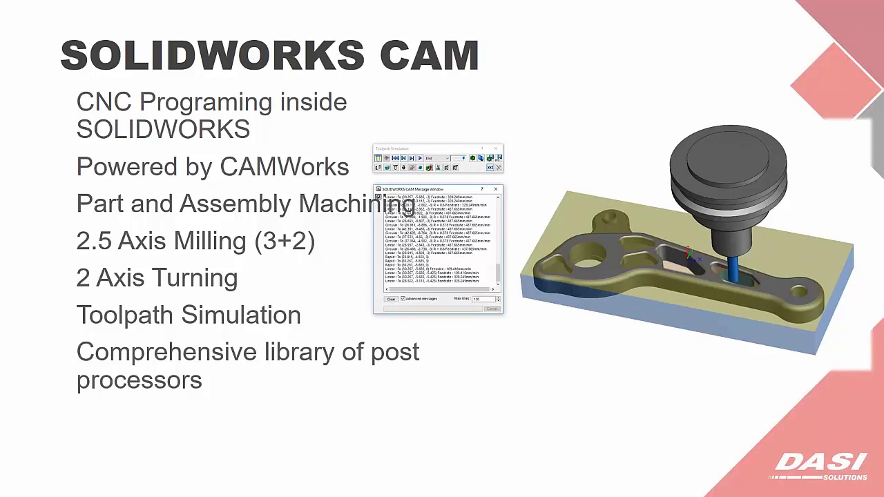
Step: Switch from the PowerPoint slideshow back to the SOLIDWORKS window via Task View
key(super+Tab)
key(Right)
key(Return)
Step: Close Cabinet Assembly - RH with Don't Save, then enable the SOLIDWORKS CAM 2018 add-in
click(876, 62)
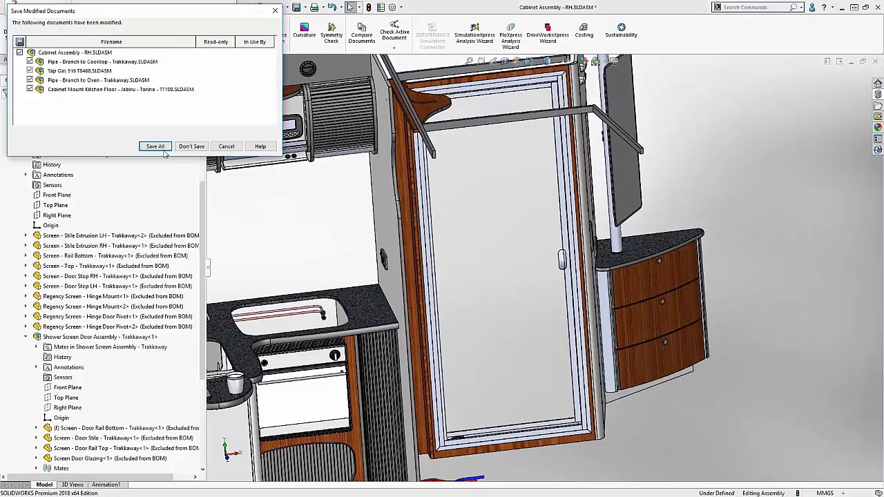
click(191, 147)
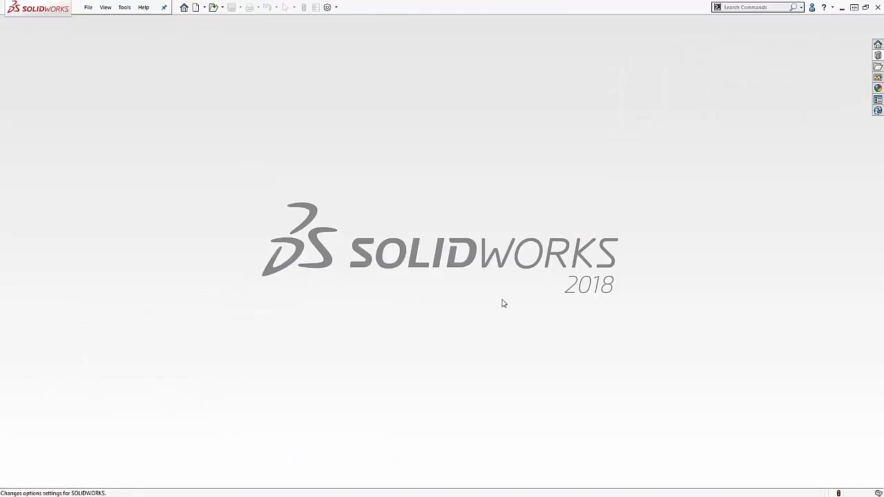
click(336, 6)
click(343, 30)
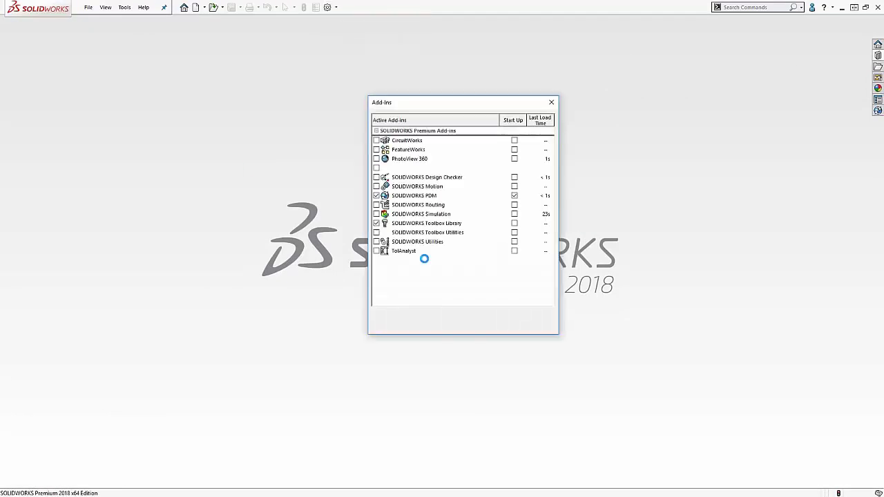
scroll(400, 257, down, 2)
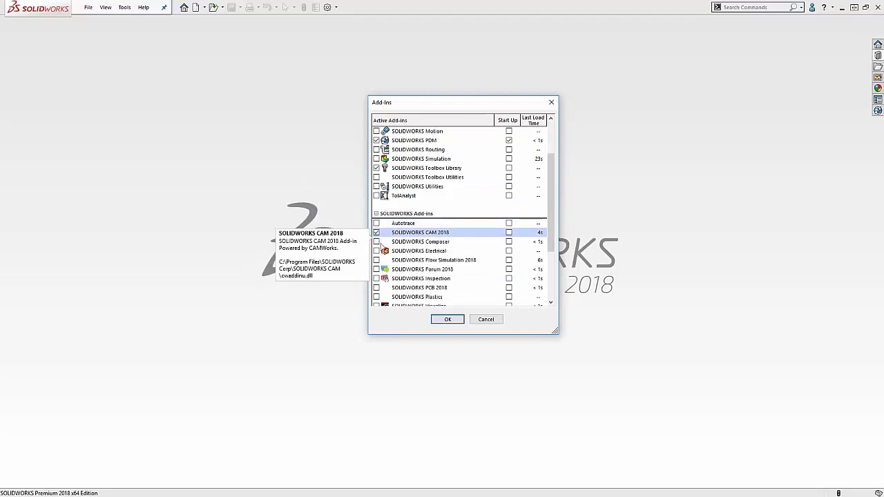
click(448, 319)
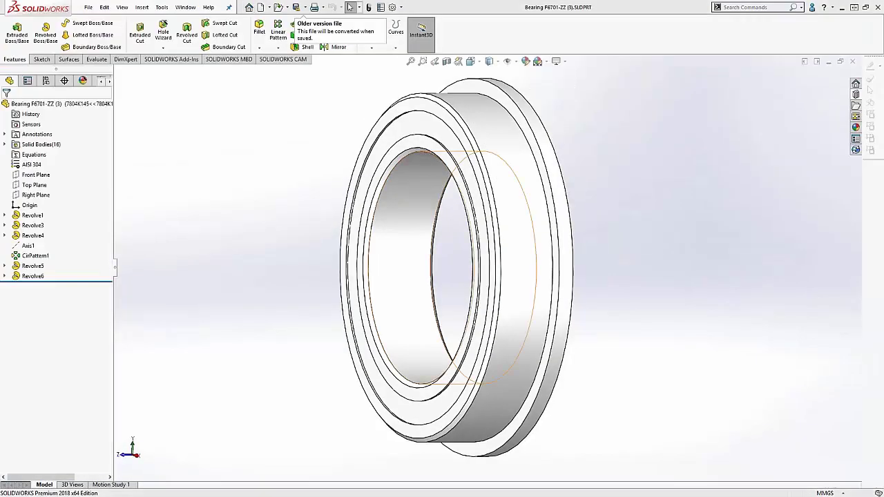
Step: Orbit the bearing, bring up the SOLIDWORKS CAM tab and widen the model tree panel
scroll(314, 261, up, 2)
middle_drag(365, 283, 388, 289)
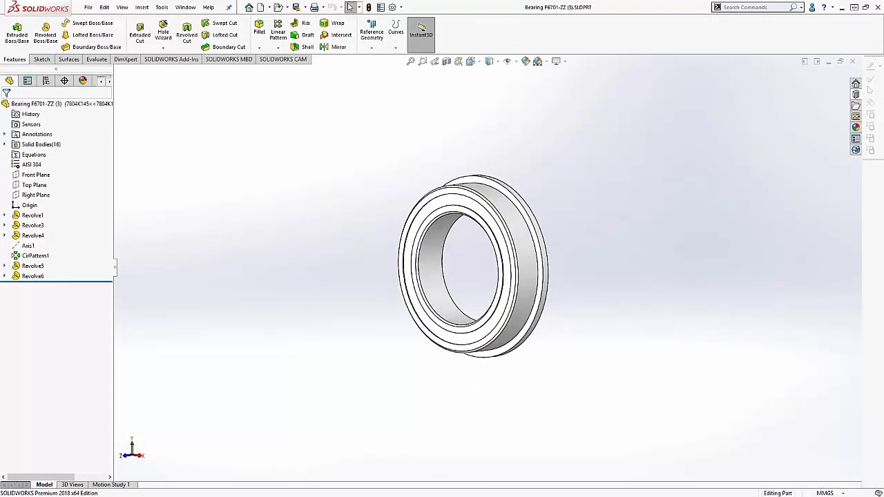
middle_drag(455, 239, 504, 280)
click(282, 61)
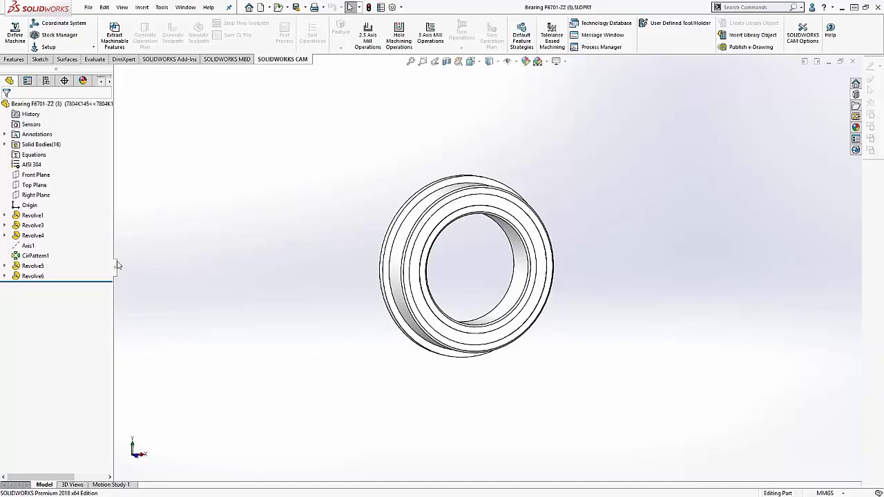
drag(131, 264, 207, 267)
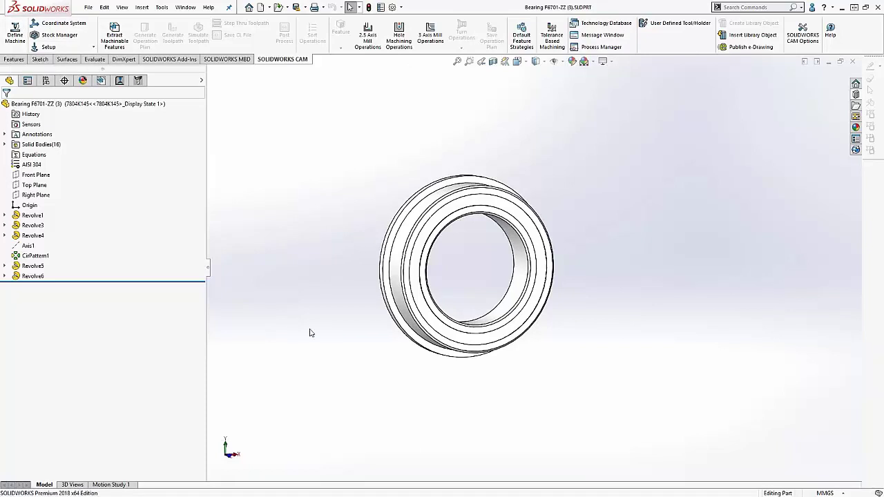
right_click(9, 36)
click(454, 134)
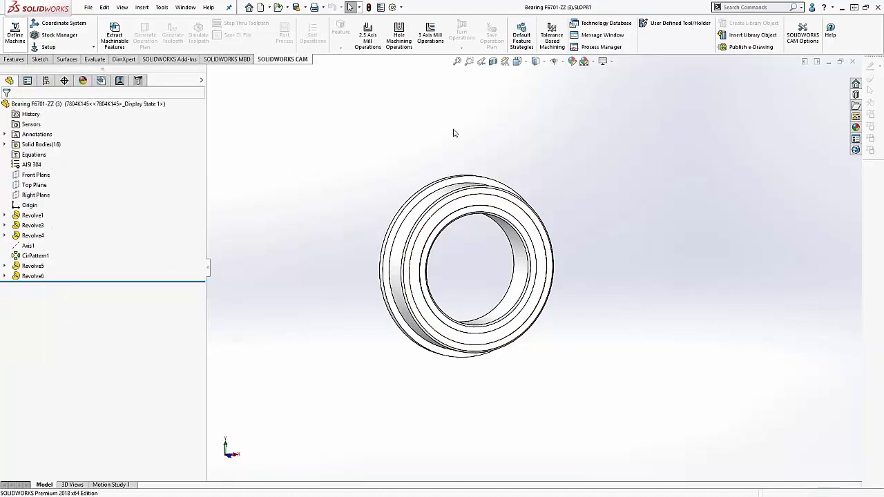
Step: Define the Mill - Metric machine and extract the bearing's machinable features
click(22, 44)
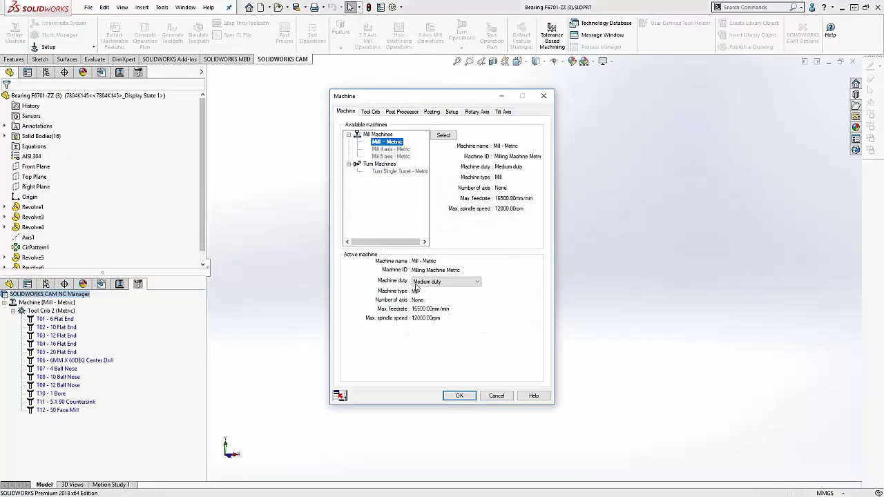
click(462, 397)
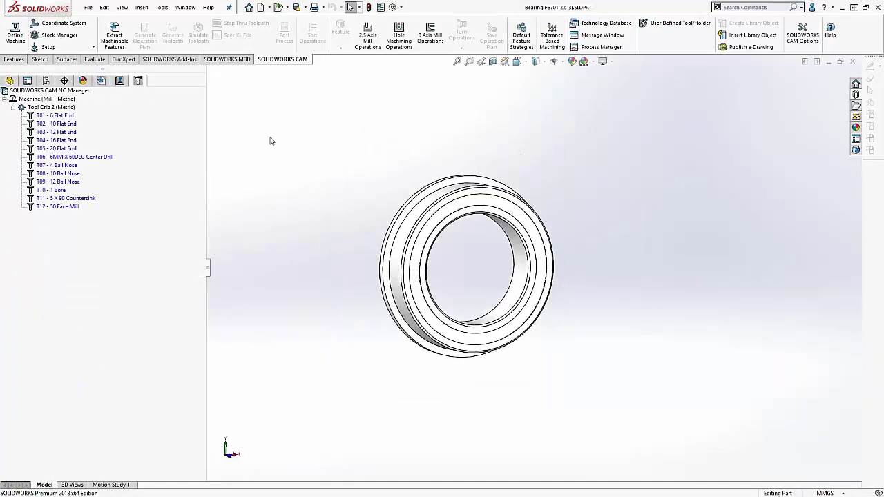
click(115, 38)
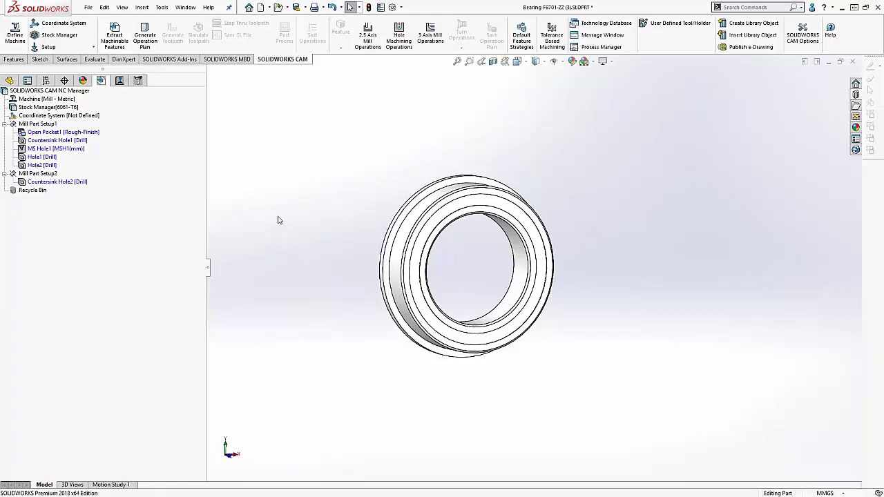
middle_drag(353, 295, 350, 8)
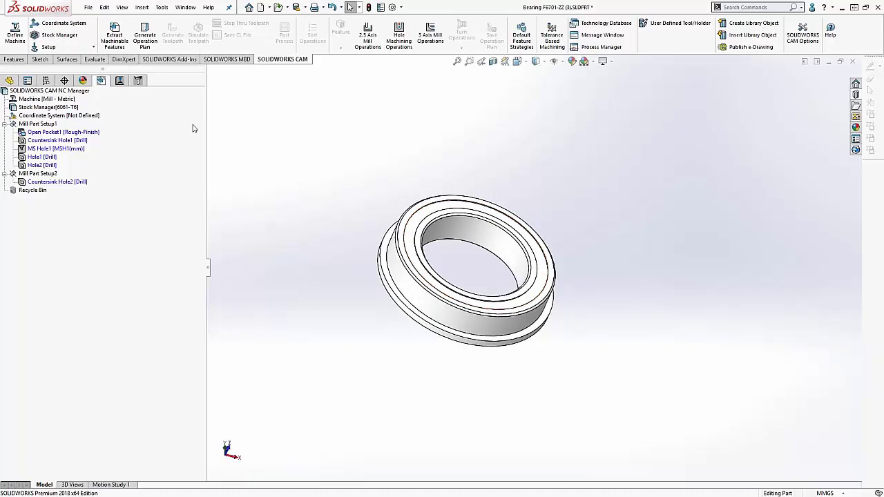
middle_drag(306, 274, 308, 252)
Step: Generate the bearing's operation plan and toolpaths, then play the toolpath simulation through Countersink2
click(145, 35)
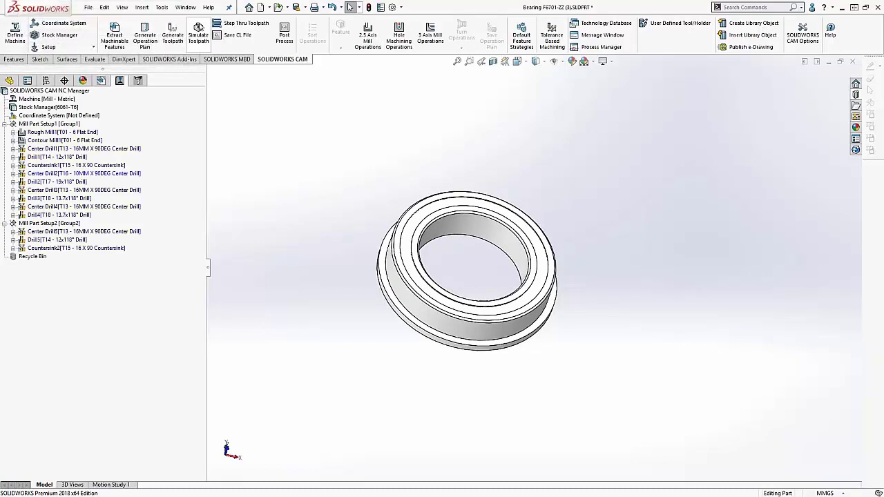
click(199, 36)
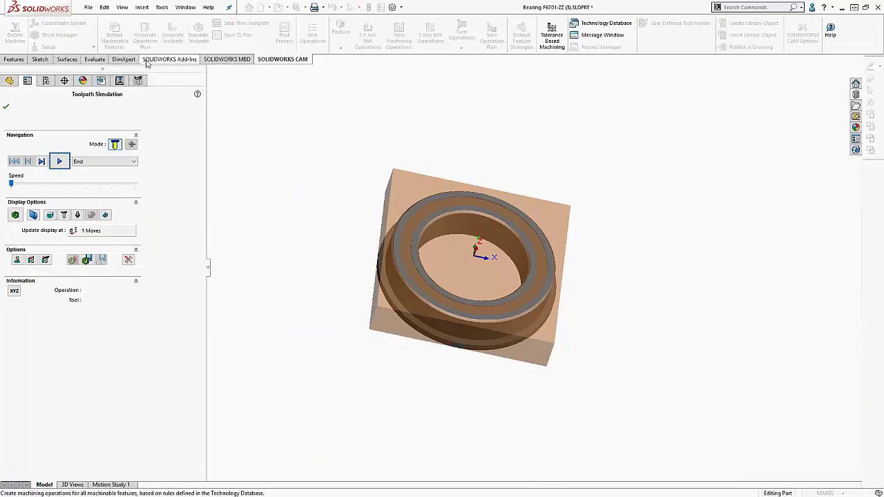
click(61, 162)
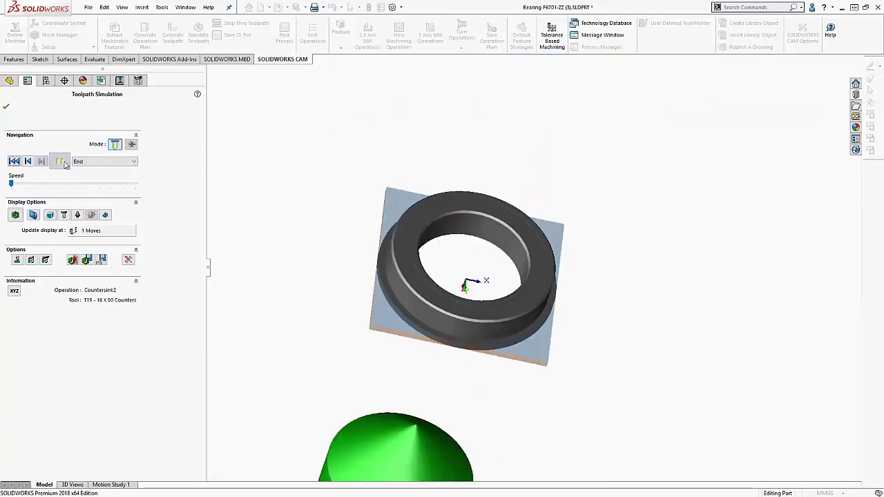
middle_drag(359, 269, 395, 328)
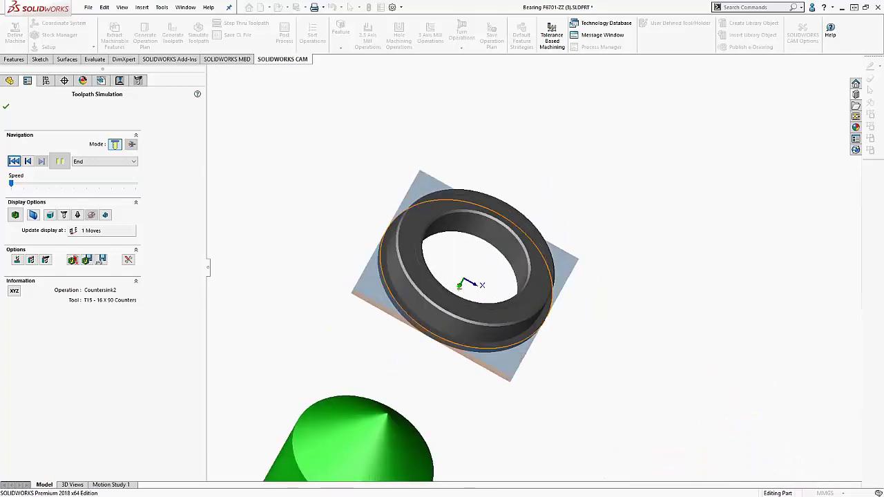
middle_drag(378, 303, 450, 263)
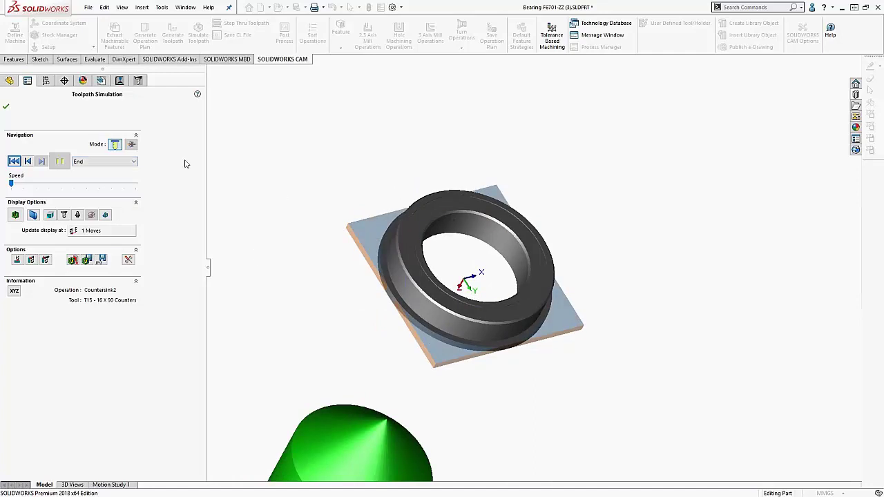
click(11, 110)
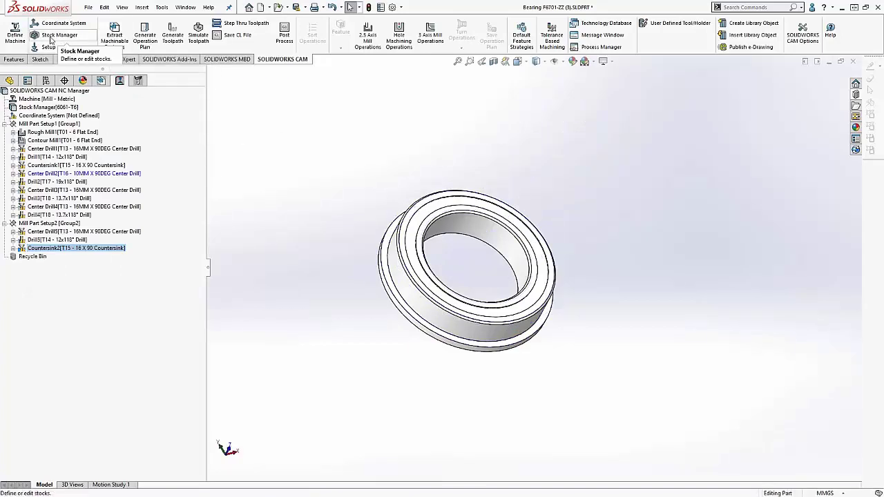
click(15, 32)
click(373, 112)
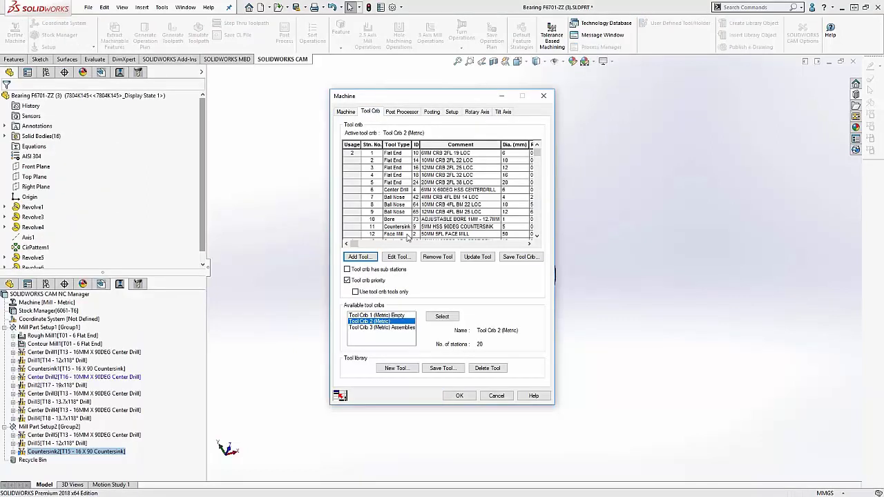
click(403, 112)
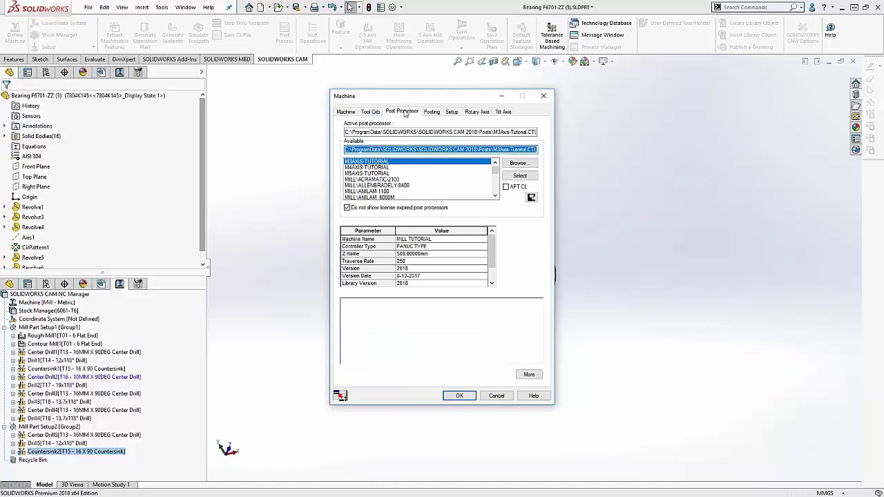
click(376, 179)
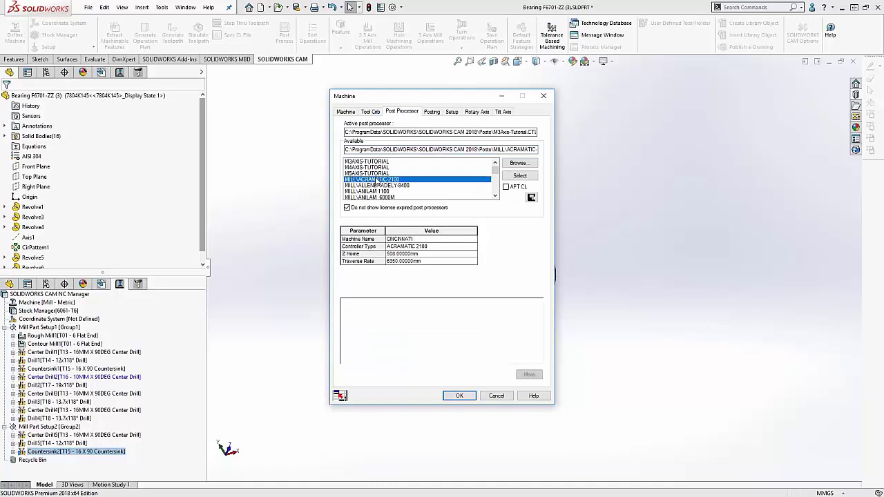
scroll(377, 180, down, 5)
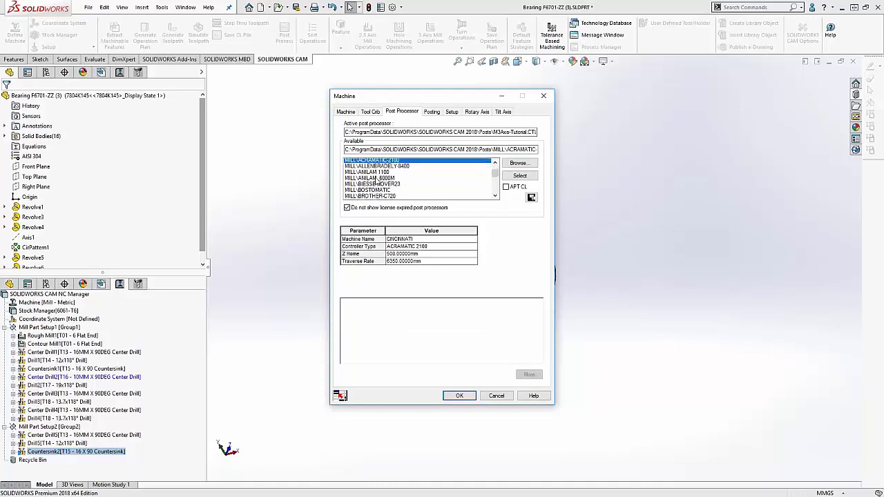
click(377, 185)
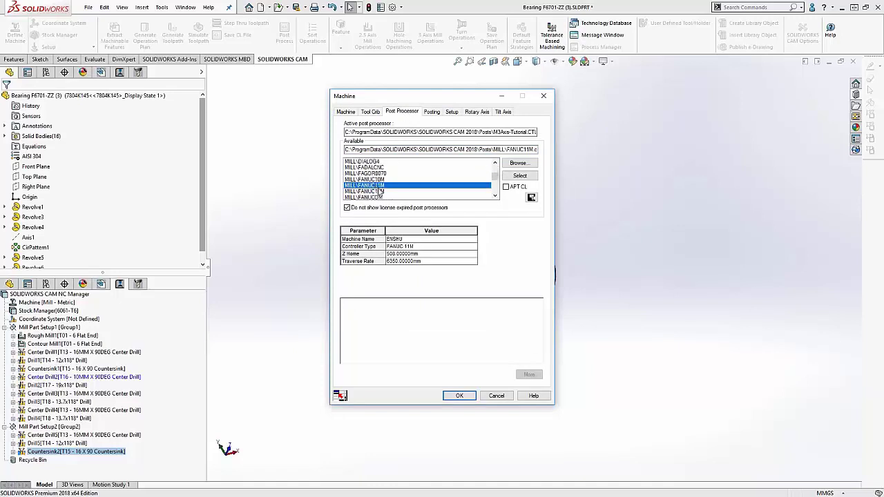
click(432, 112)
click(476, 111)
click(503, 112)
click(478, 113)
click(455, 113)
click(498, 398)
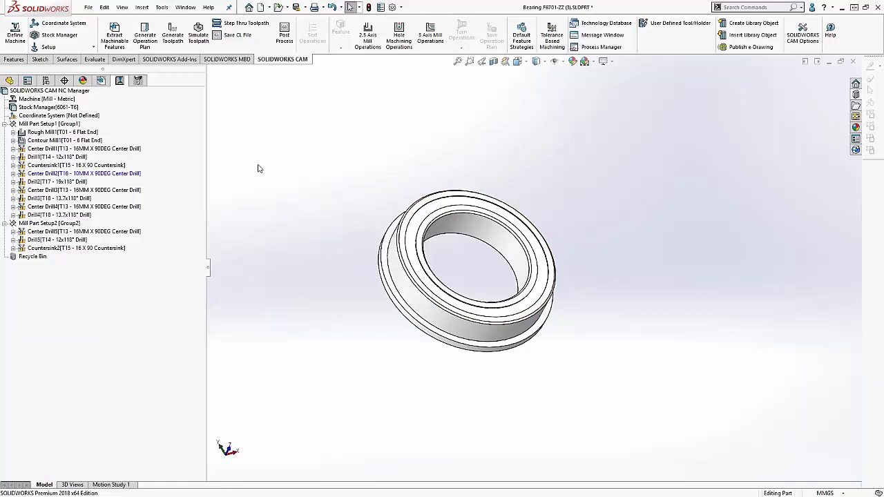
Step: Bring the PowerPoint slide show back full screen from Task View
key(super+Tab)
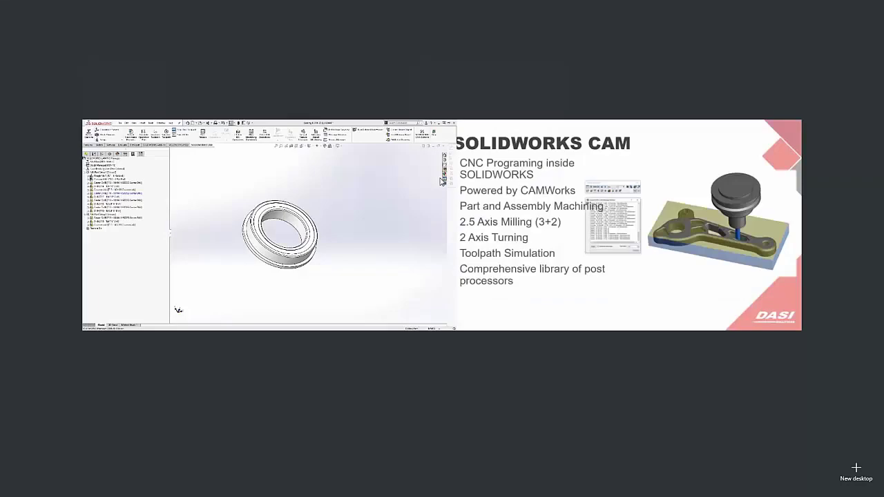
click(622, 221)
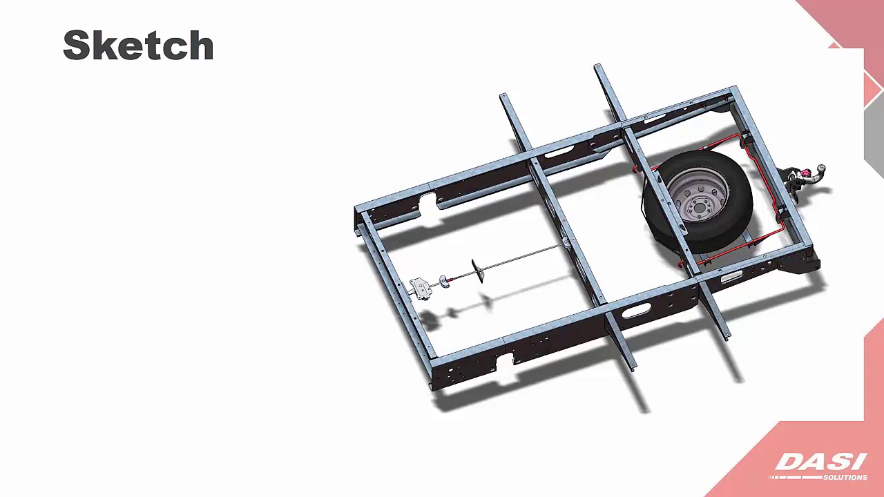
Step: Advance through the mirror-sketch slides to the next slide
click(321, 178)
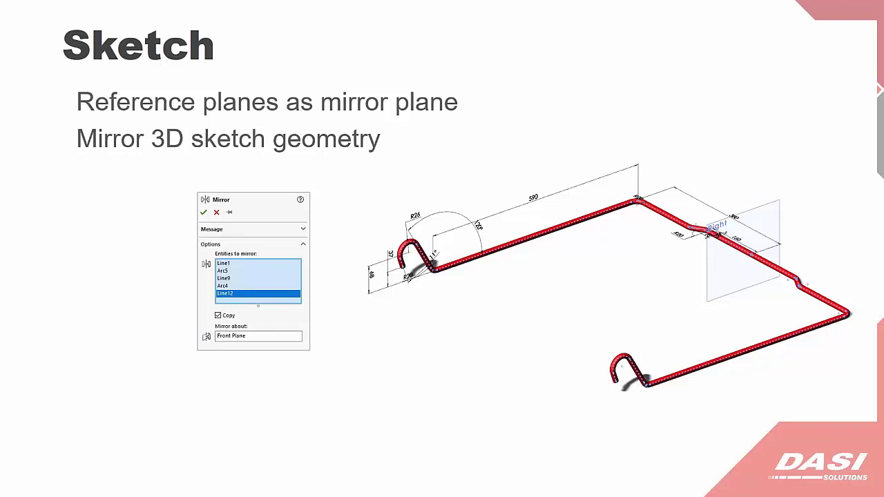
key(Right)
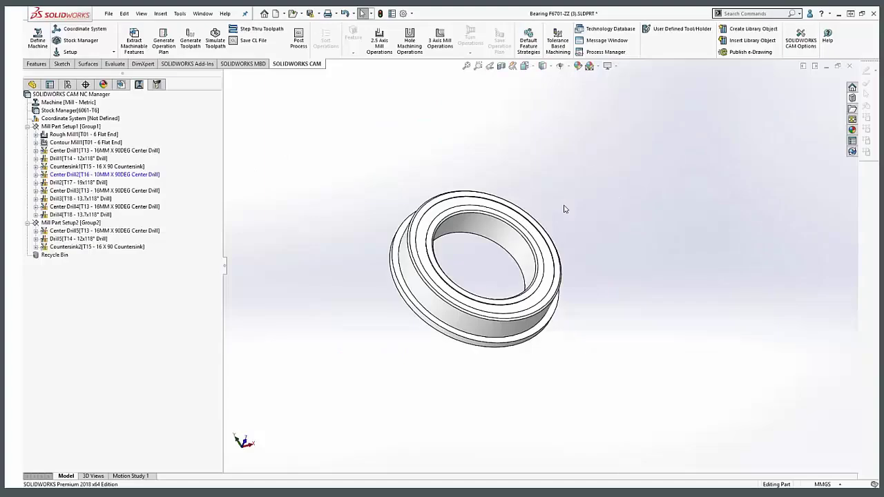
Step: Close the bearing part without saving its changes
click(853, 62)
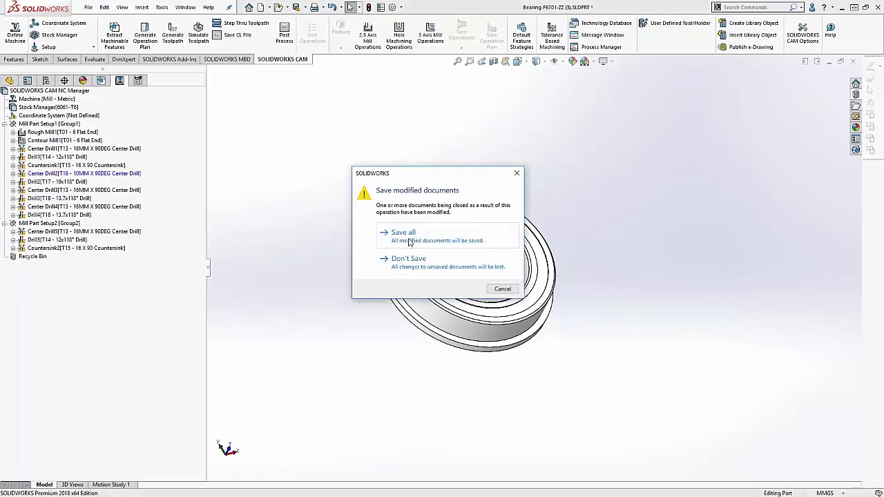
click(387, 260)
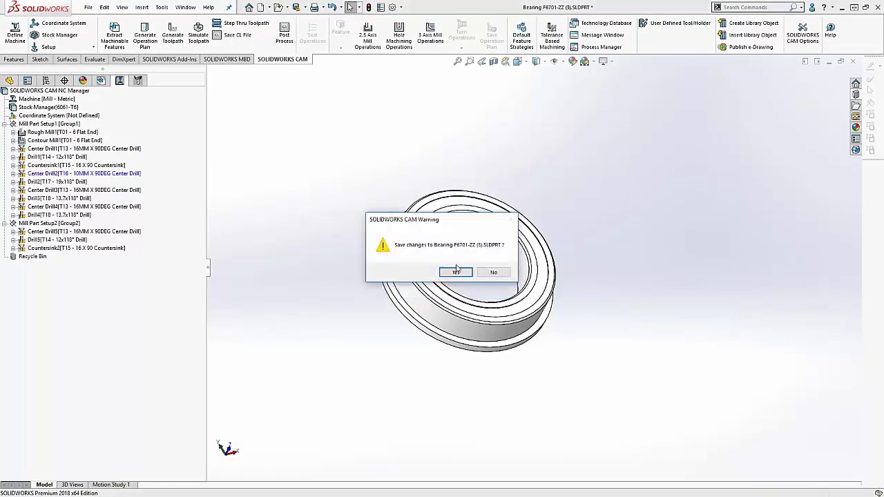
click(495, 273)
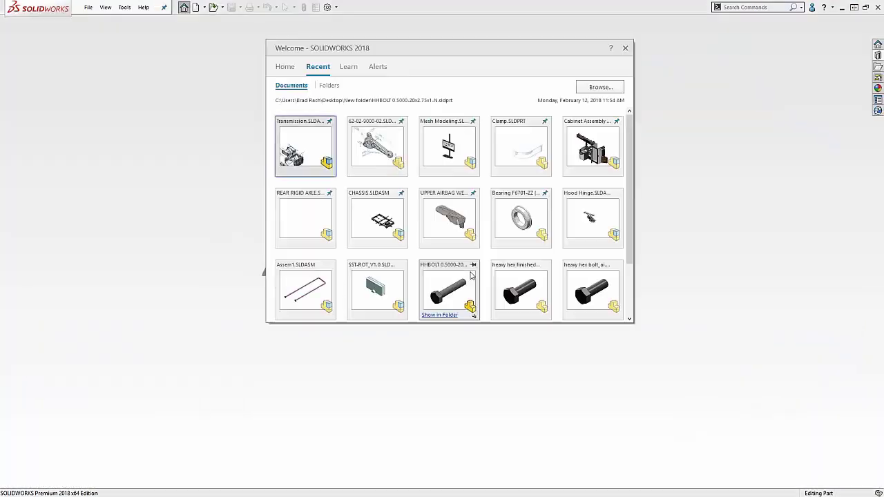
Step: Open CHASSIS.SLDASM without rolling forward, then open the Support Bar part
click(380, 218)
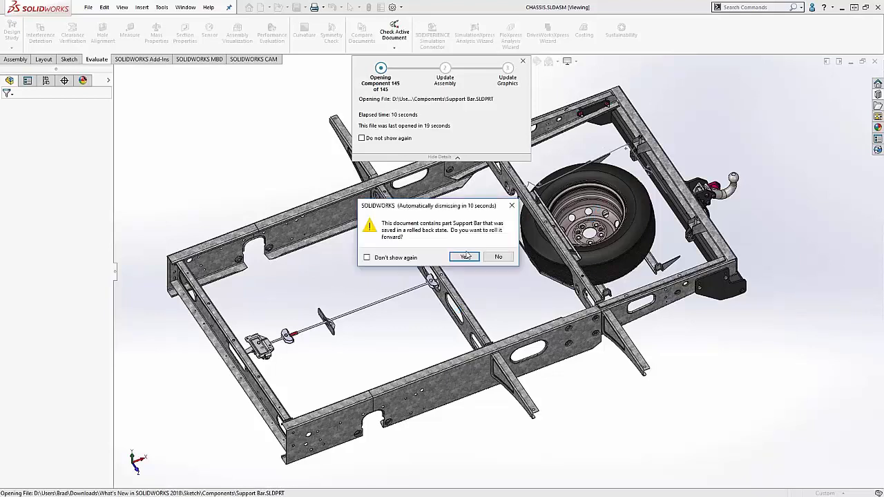
click(496, 258)
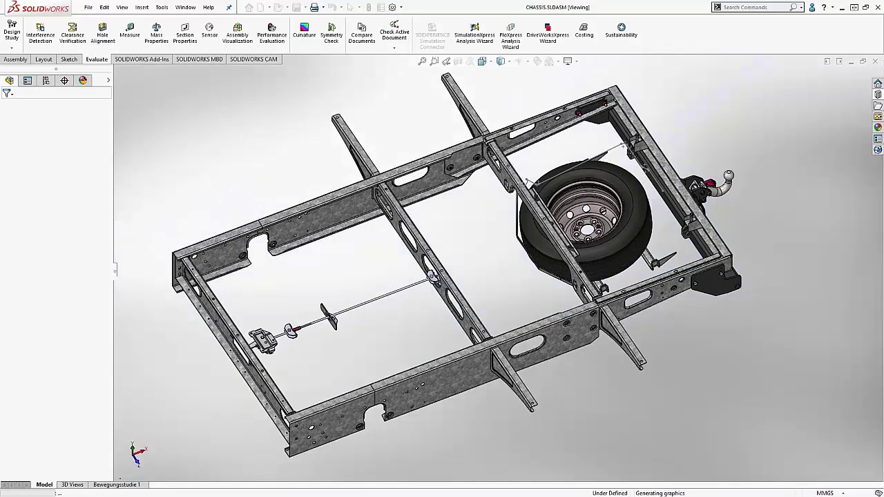
click(39, 217)
right_click(40, 216)
click(44, 186)
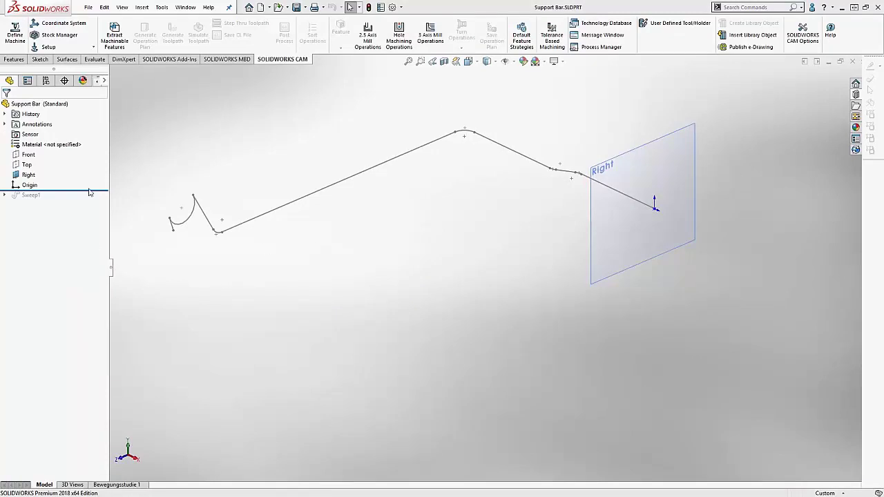
Step: Roll the Support Bar past Sweep1, edit 3DSketch1 and select the hook arc
drag(89, 191, 42, 201)
click(5, 196)
right_click(26, 206)
click(35, 175)
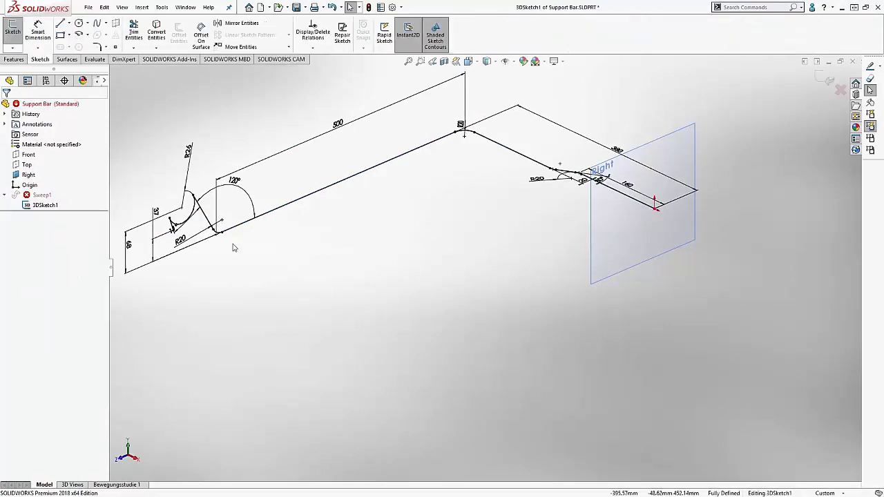
scroll(225, 257, down, 10)
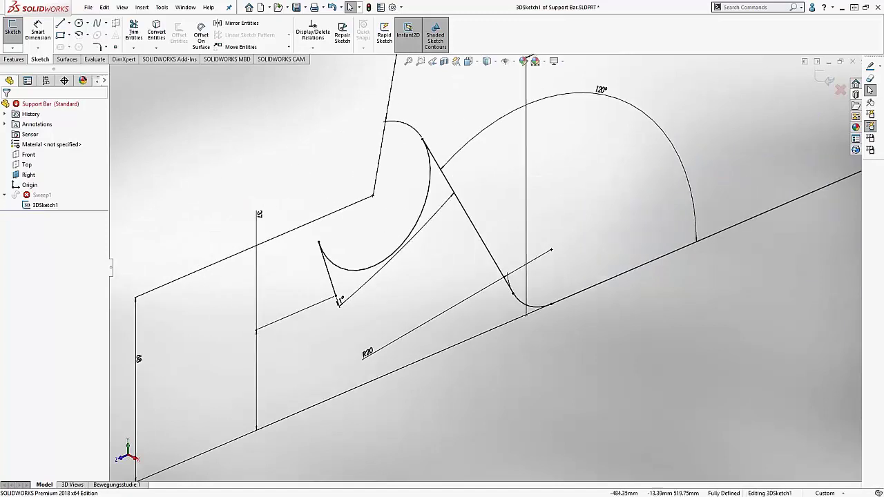
click(429, 201)
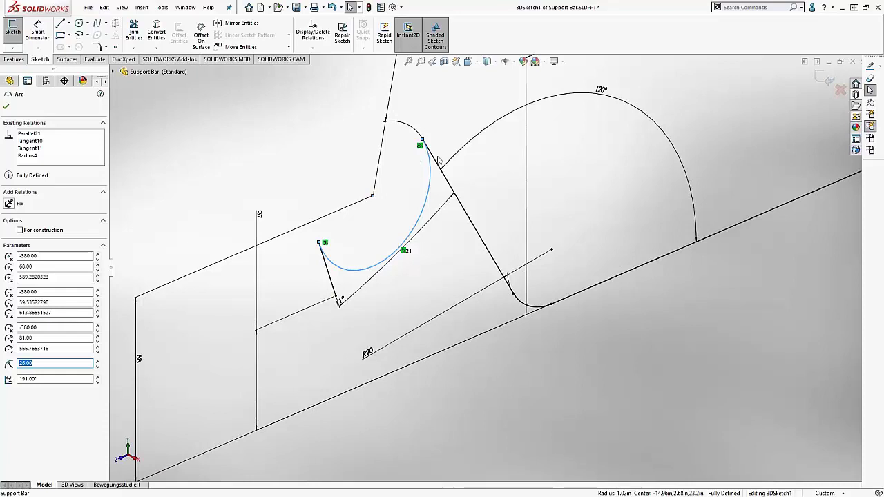
Step: Reverse the endpoint tangent of the hook arc
click(443, 252)
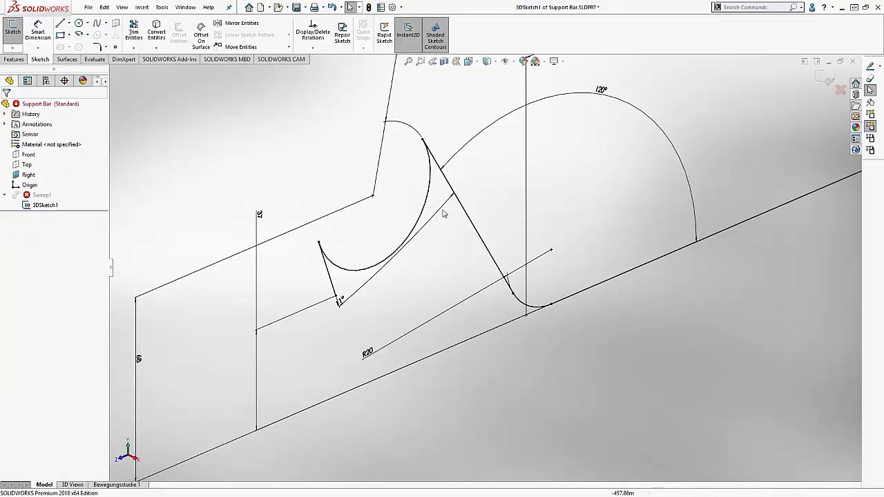
click(431, 187)
click(431, 205)
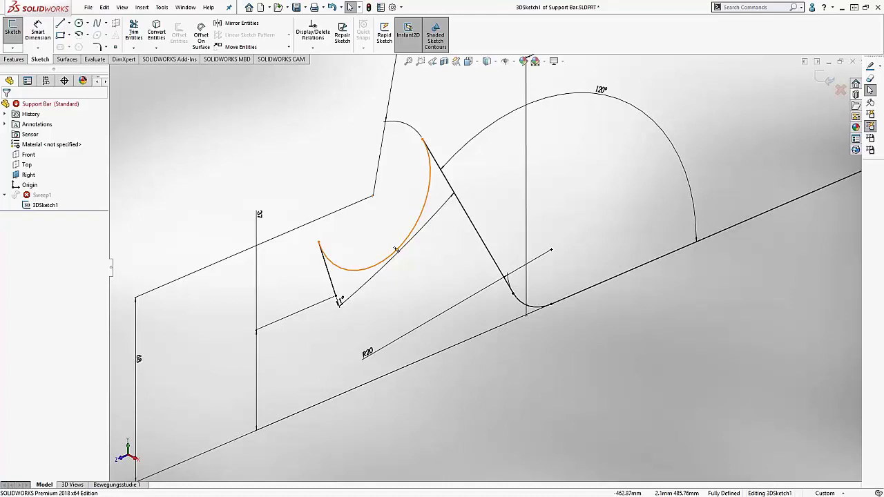
click(430, 189)
right_click(430, 187)
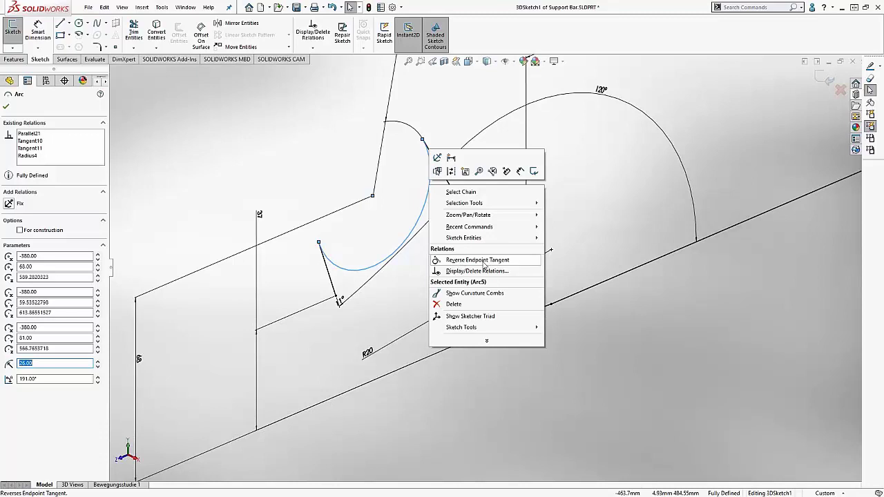
click(485, 261)
click(426, 268)
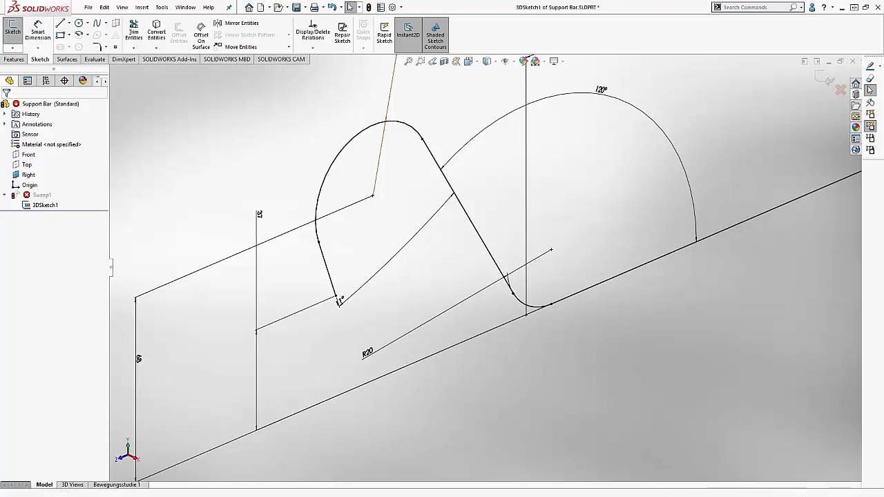
Step: Start Mirror Entities with the Right plane as the mirror plane
scroll(660, 415, up, 8)
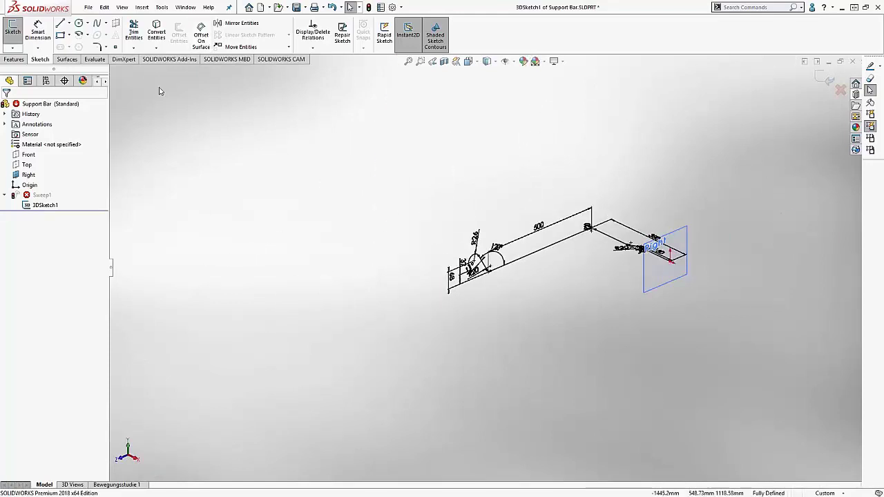
click(238, 23)
click(41, 215)
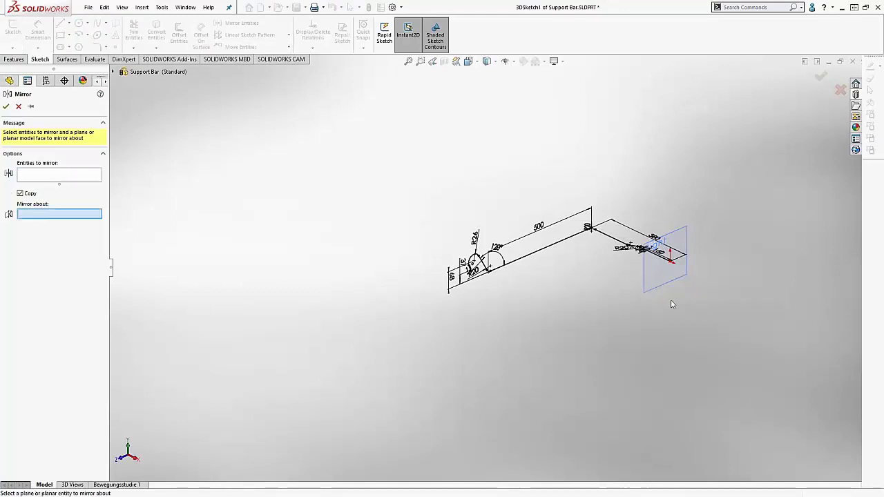
click(652, 275)
Step: Mirror Line1–Line4, Arc2 and the rest of the path across Right
click(46, 176)
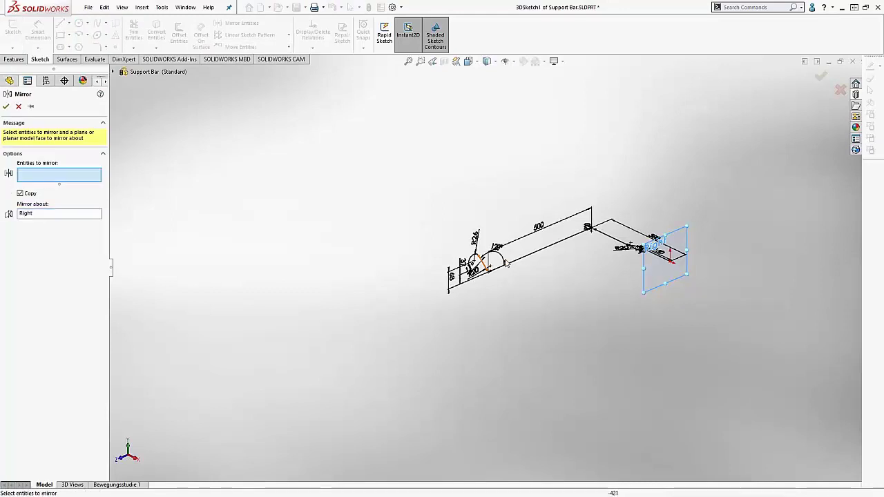
right_click(530, 256)
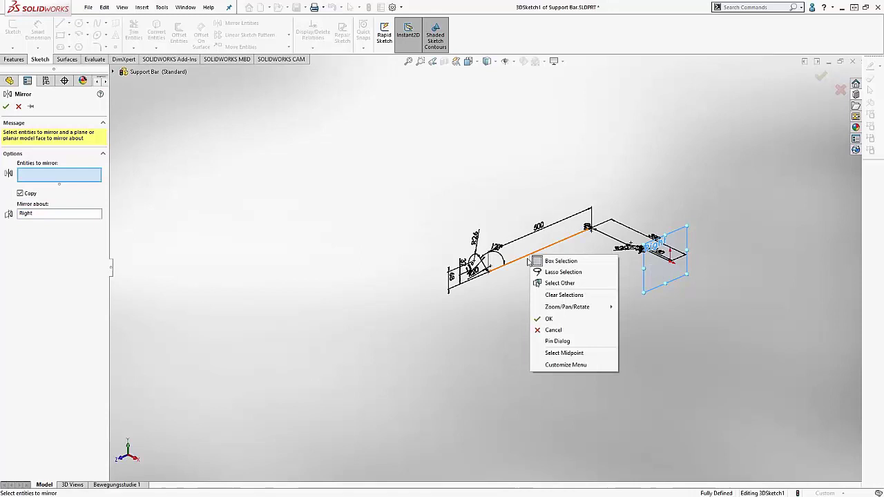
click(493, 332)
click(556, 243)
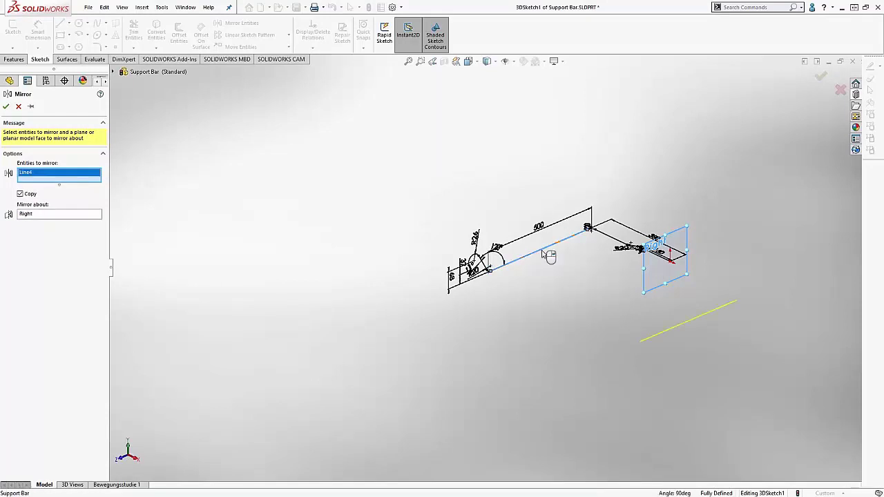
click(608, 238)
scroll(611, 238, down, 5)
click(515, 235)
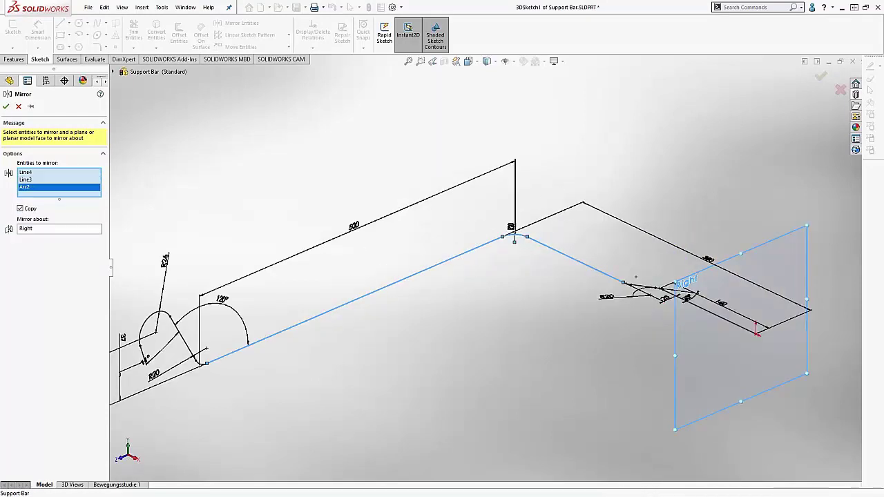
click(642, 286)
click(684, 299)
scroll(494, 260, up, 4)
drag(232, 195, 654, 338)
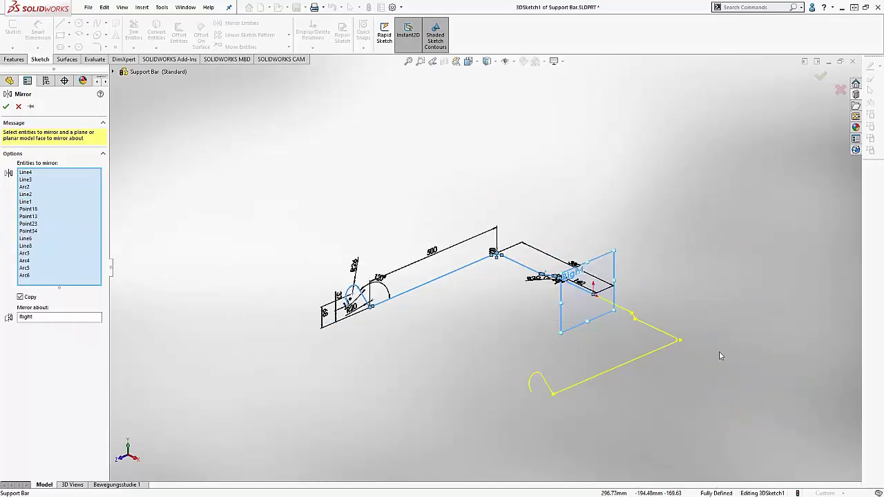
click(823, 78)
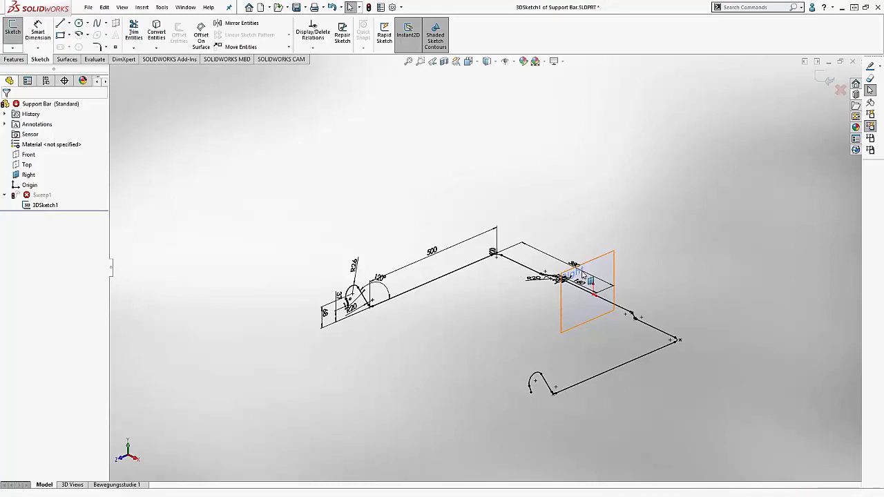
Step: Exit the 3D sketch so Sweep1 rebuilds along the mirrored path, then start a new document
click(824, 80)
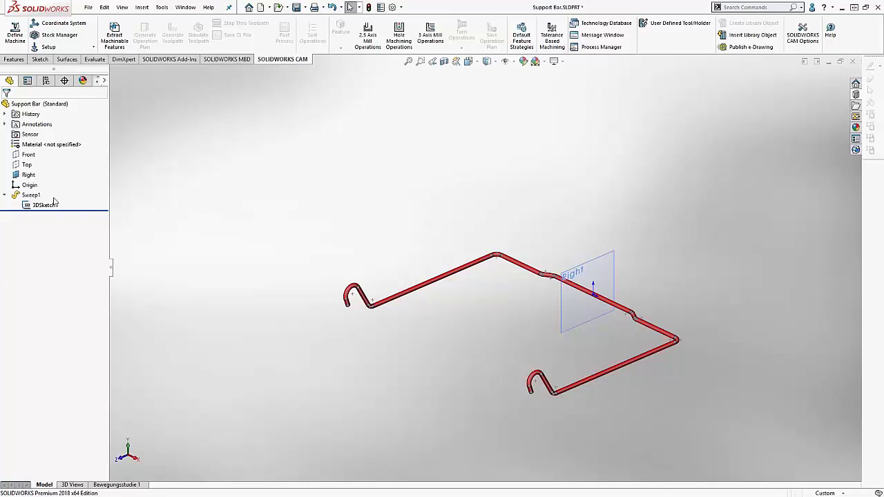
click(260, 7)
Step: Create a new part and discard an empty Front Plane sketch
click(364, 356)
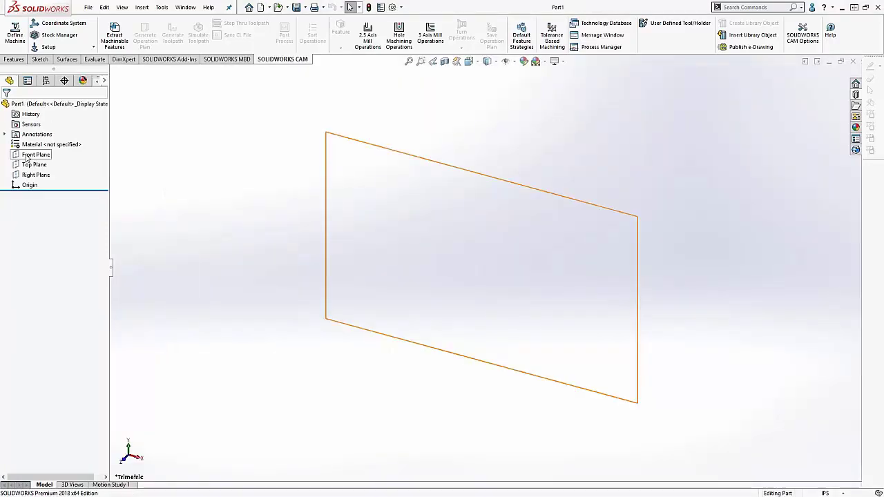
right_click(25, 157)
click(33, 142)
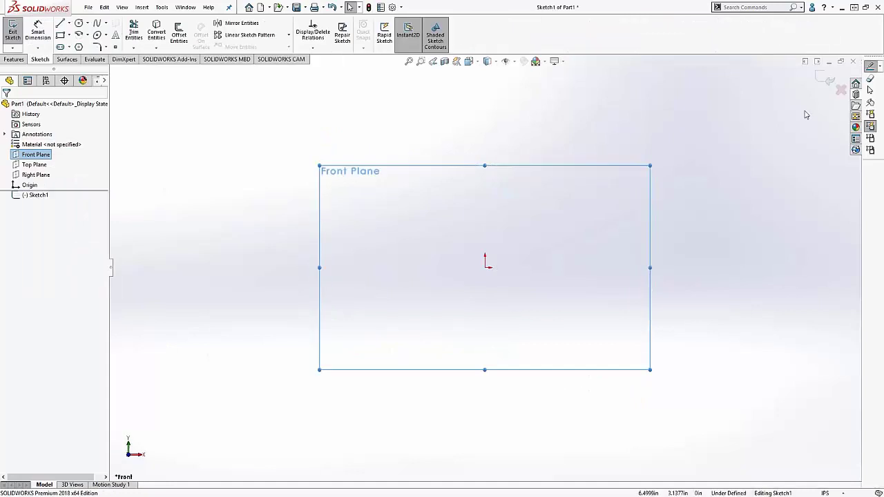
click(841, 90)
click(475, 258)
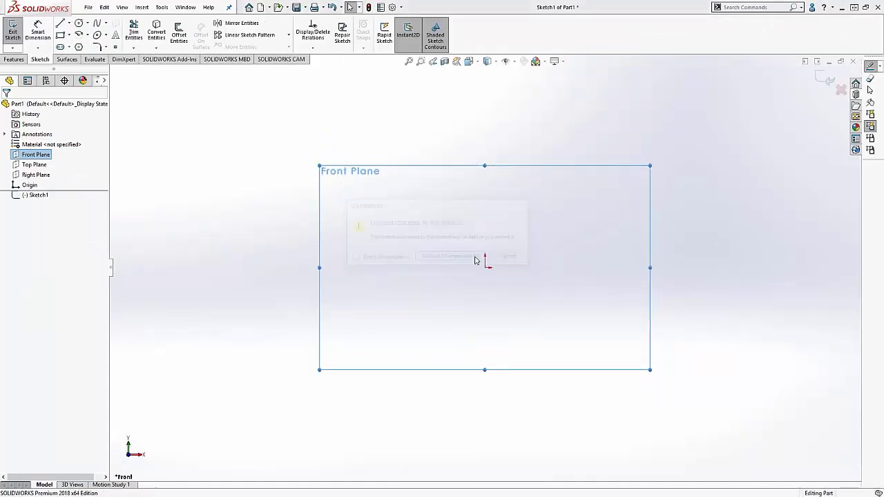
Step: Sketch a circle centred on the origin on the Top Plane and exit the sketch
click(41, 164)
middle_drag(559, 270, 525, 304)
click(350, 7)
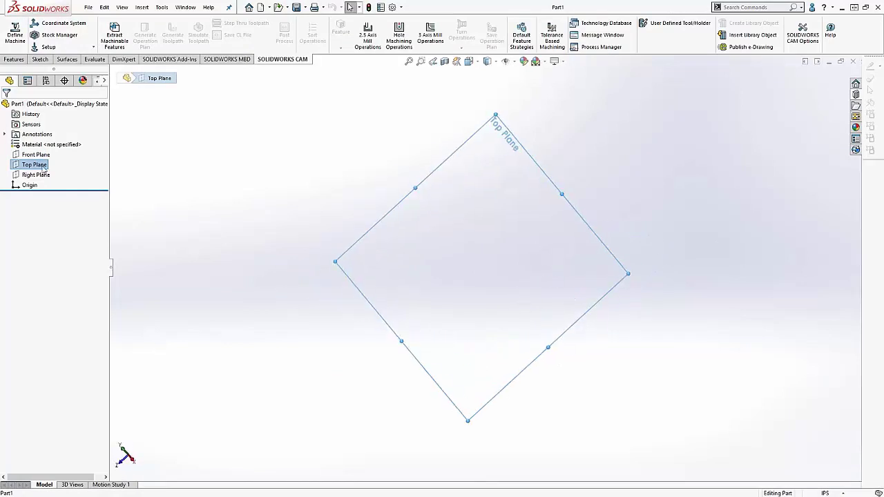
right_click(42, 168)
click(67, 152)
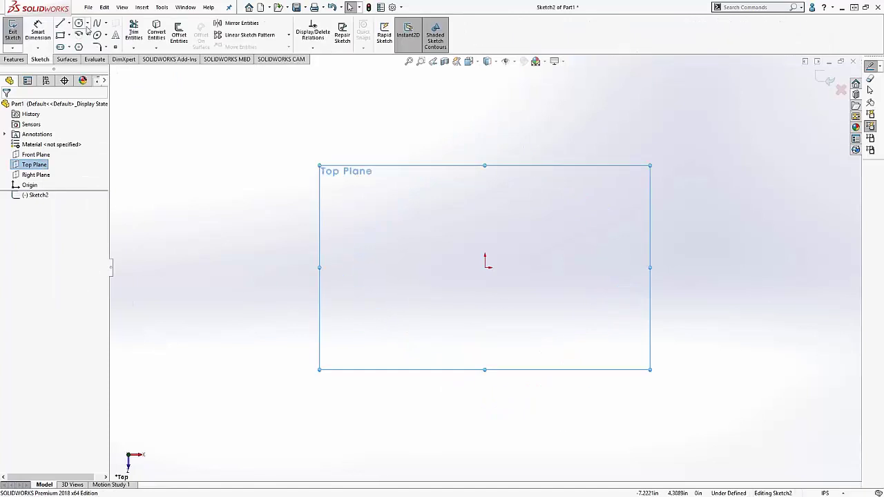
click(79, 23)
click(485, 268)
click(558, 228)
click(826, 80)
click(391, 7)
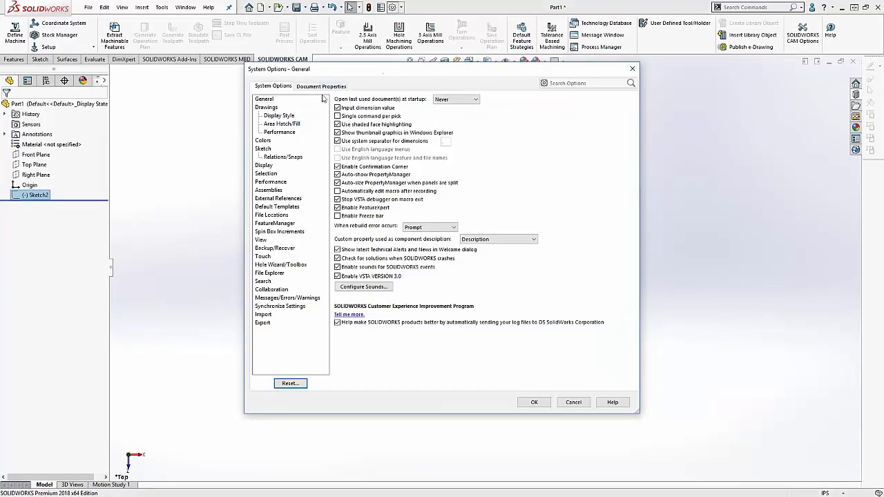
Step: Check the Sketch page in System Options, close it, and orbit to tilt the circle
click(263, 150)
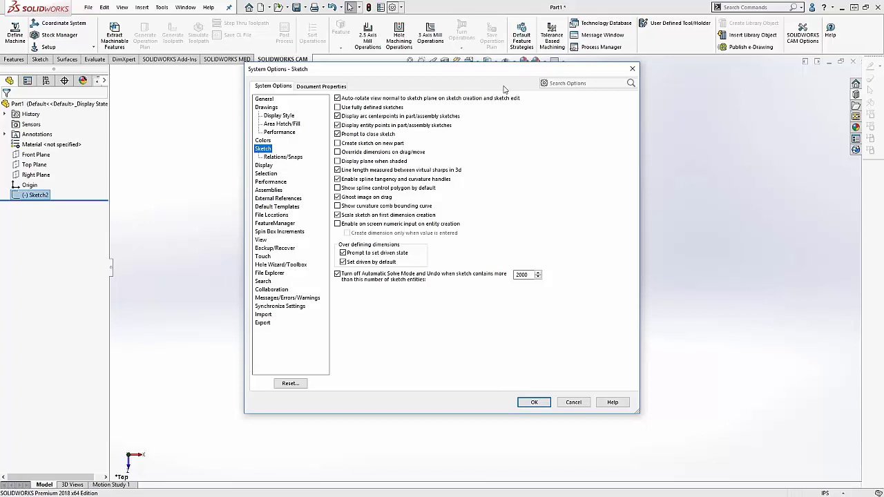
click(529, 403)
mouse_move(490, 349)
middle_down()
mouse_move(470, 322)
mouse_move(449, 237)
mouse_move(411, 344)
middle_up()
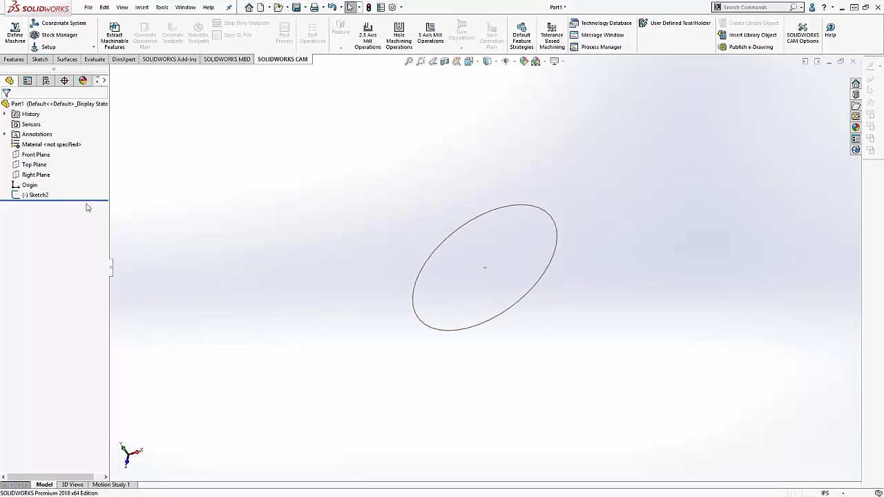
Step: Edit Sketch2 so the circle turns face-on, then exit the sketch
right_click(42, 196)
click(55, 170)
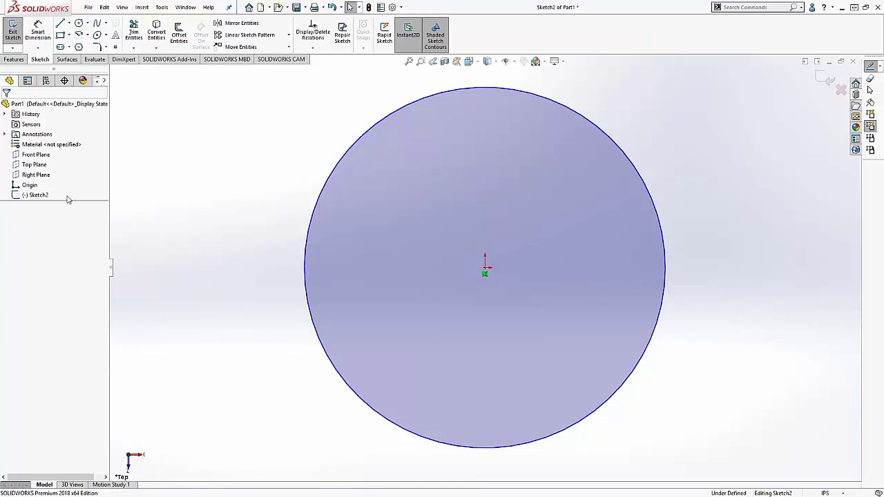
click(12, 34)
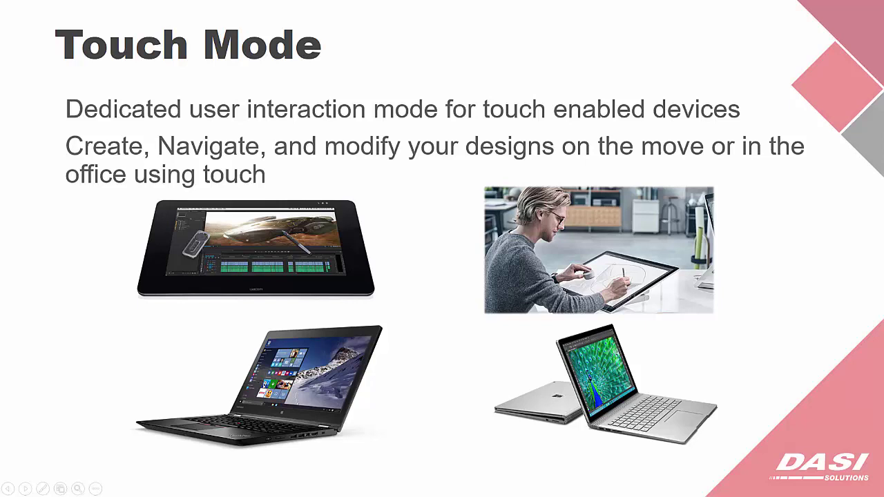
Step: Advance the slideshow to the Touch Mode slide introducing the Touch Mode toolbar
key(Right)
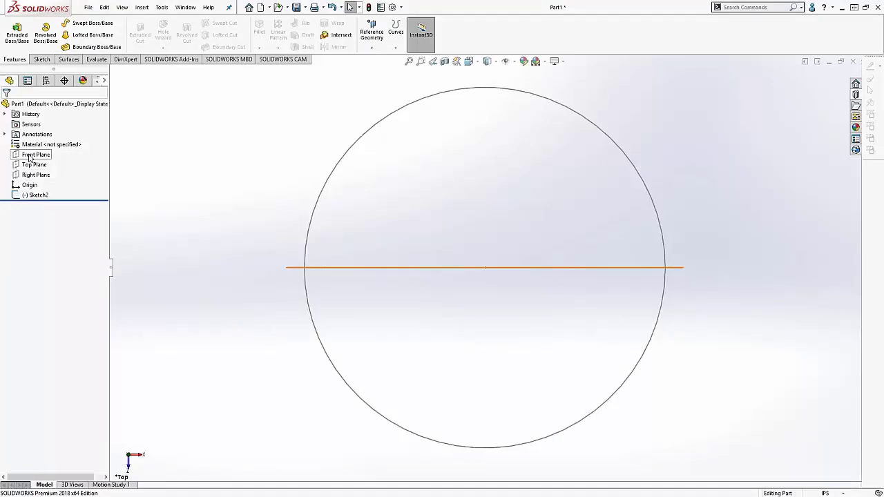
Step: Start a sketch on the Top Plane and switch to Sketch Ink pen input
right_click(31, 163)
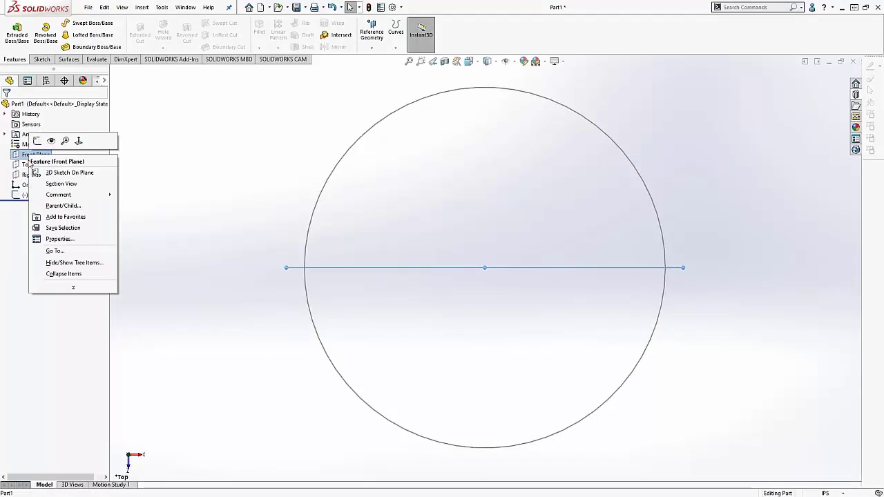
click(32, 152)
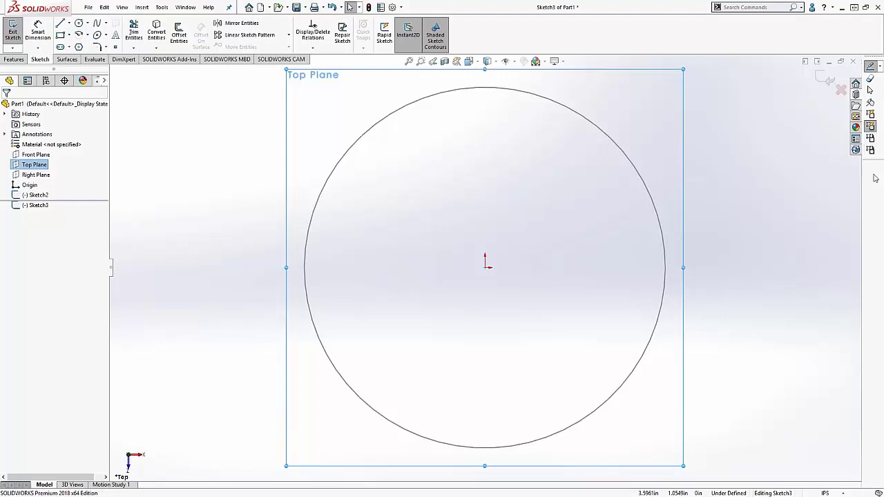
right_click(870, 152)
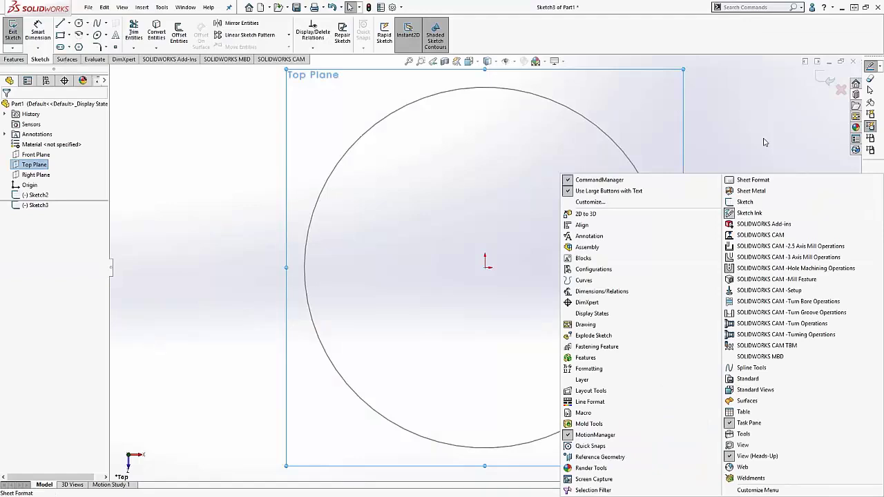
click(762, 136)
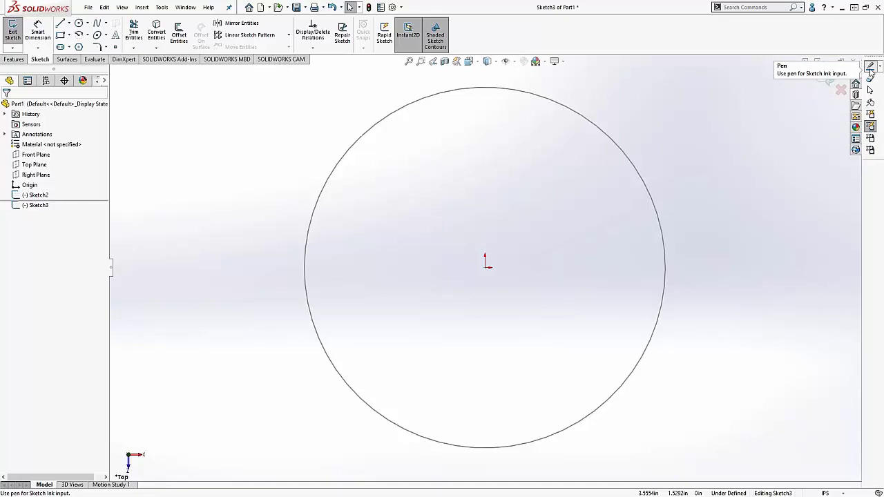
click(870, 67)
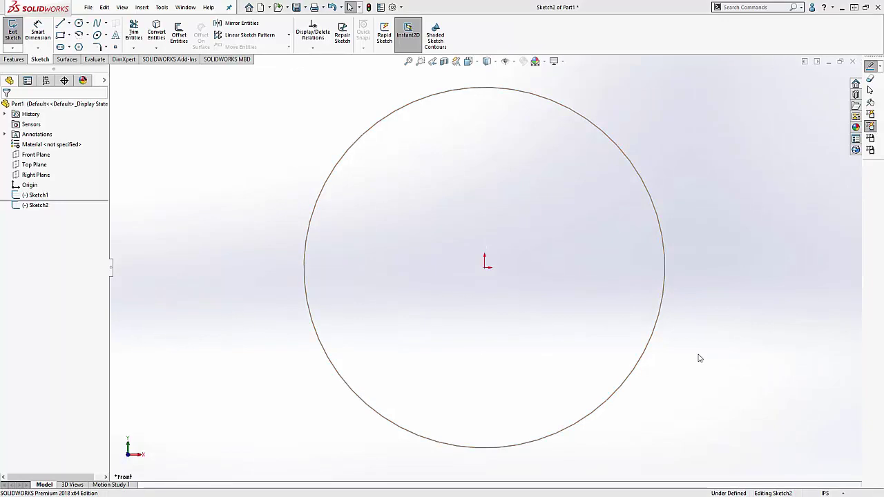
key(super+Tab)
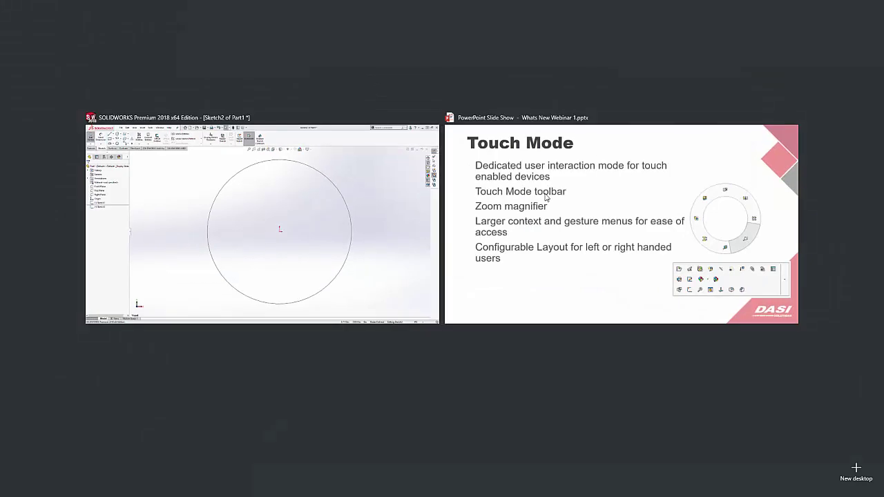
Step: Return to the PowerPoint slideshow and step through the Drawings slide on MBD annotations
click(588, 161)
click(577, 181)
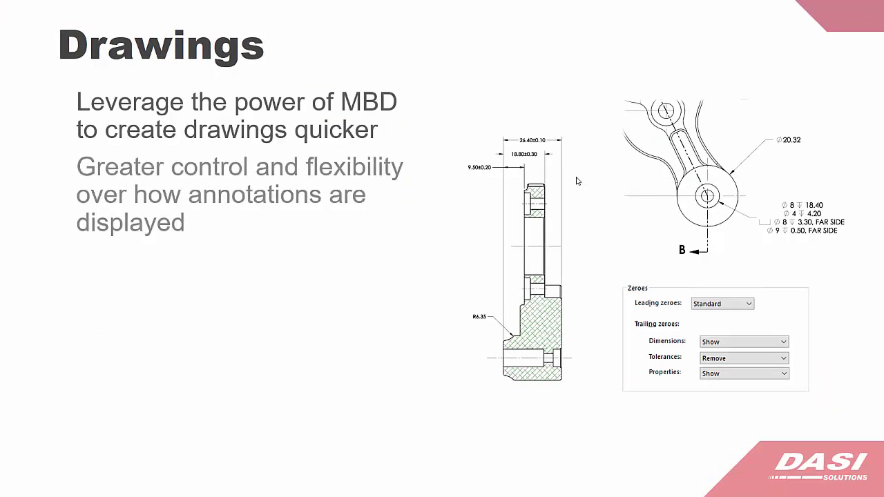
key(Right)
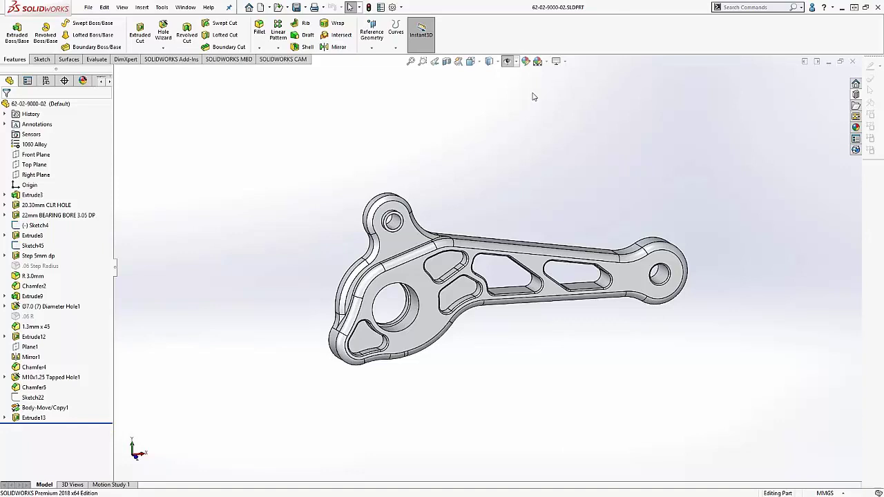
Step: Show the part's DimXpert annotations, reorient it, and list its ISO, Front and Section 3D views
click(507, 61)
click(392, 192)
click(290, 192)
middle_drag(449, 335, 350, 384)
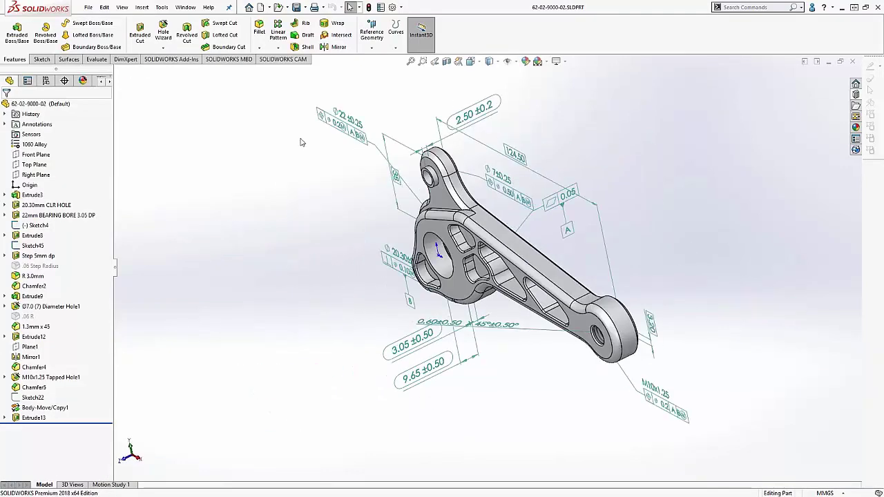
key(ctrl+7)
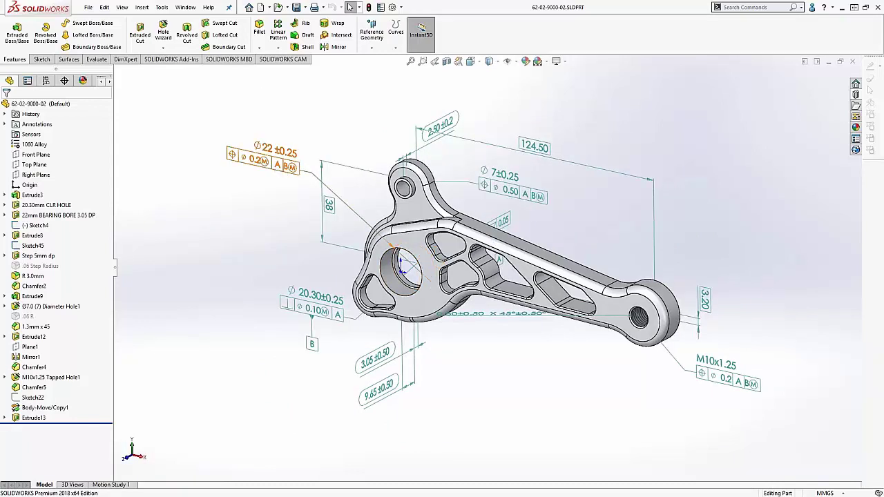
click(76, 486)
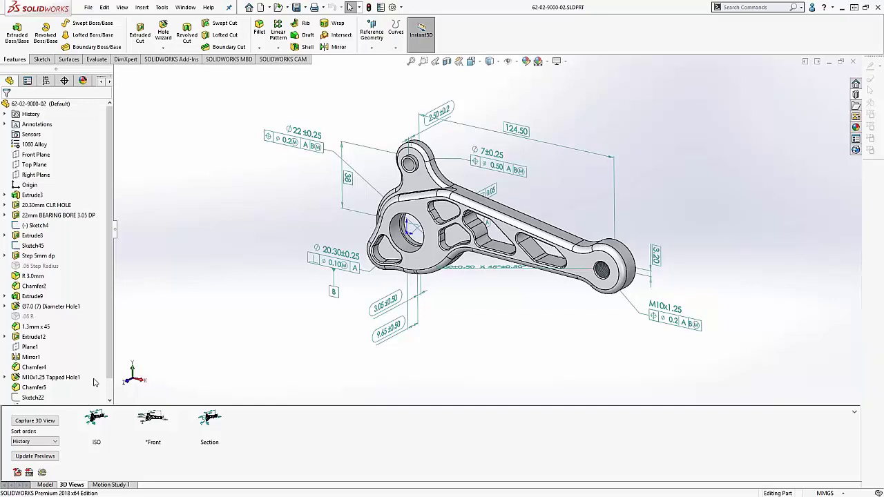
Step: Open Hood Hinge.SLDDRW from D:\What's New in SOLIDWORKS 2018\Drawings
click(89, 8)
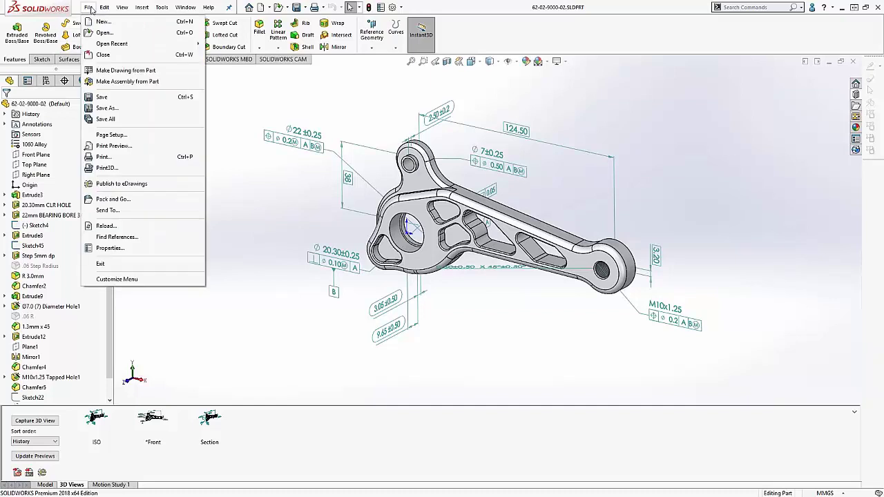
click(103, 32)
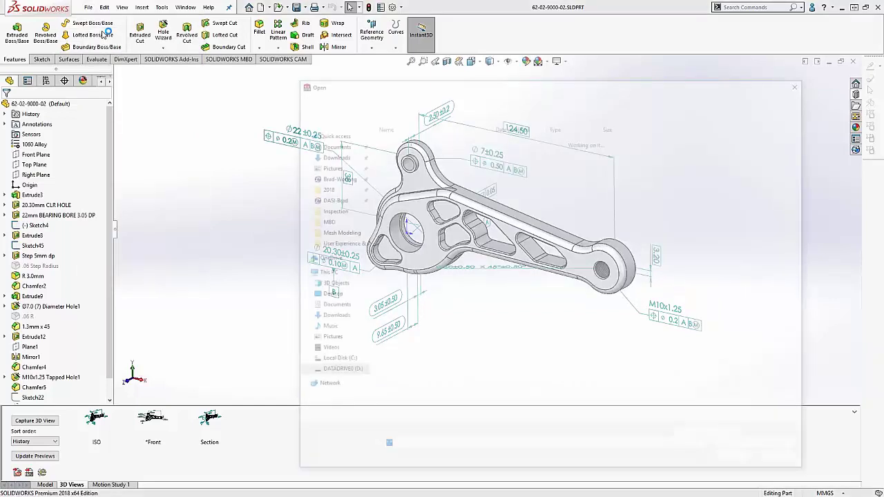
click(328, 373)
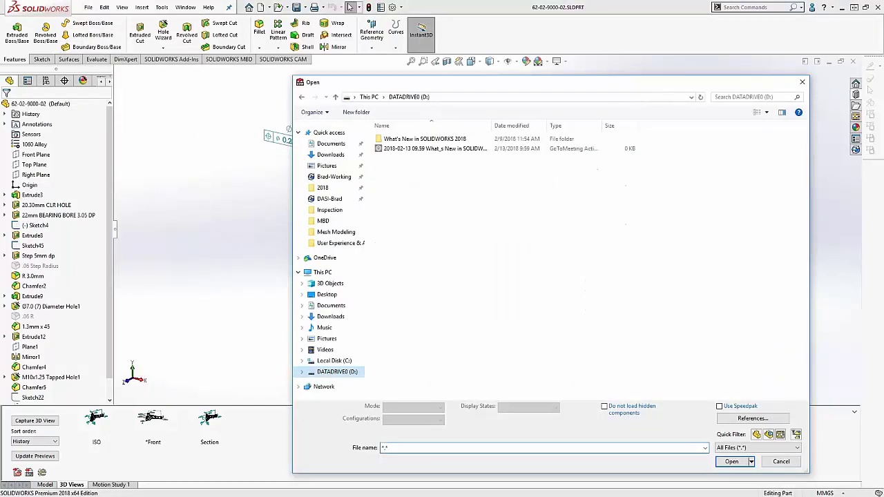
double_click(410, 140)
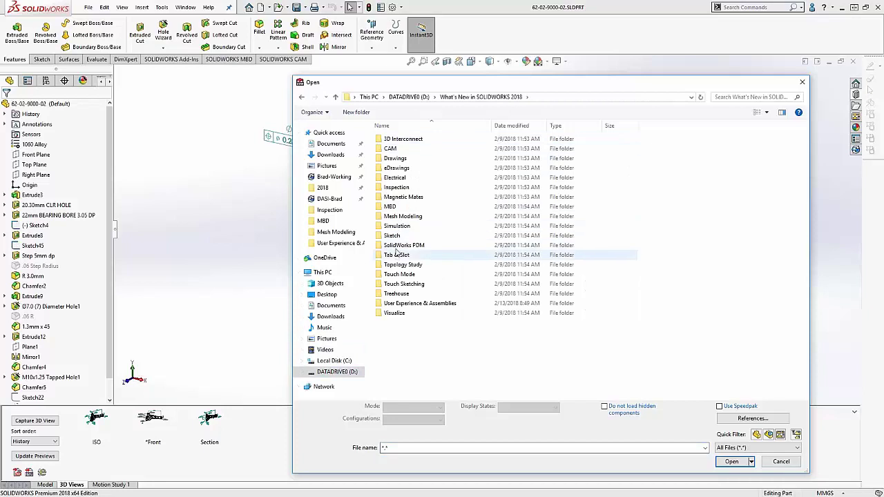
double_click(408, 158)
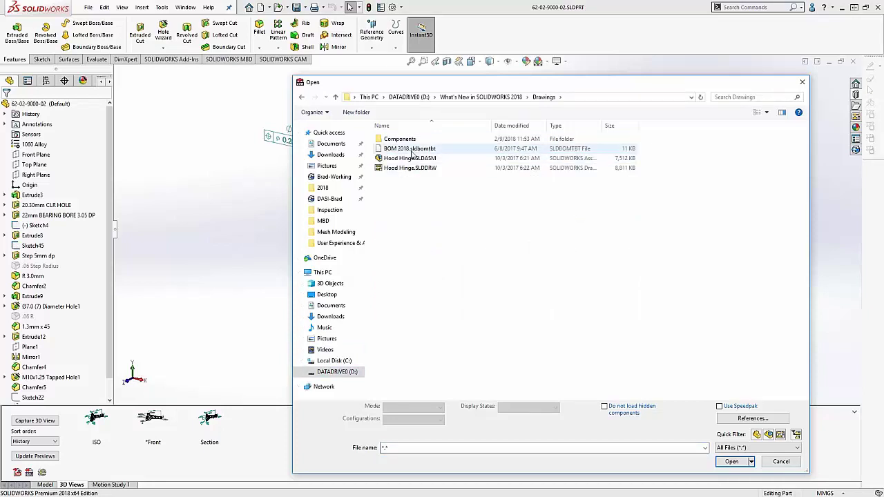
click(407, 168)
click(744, 464)
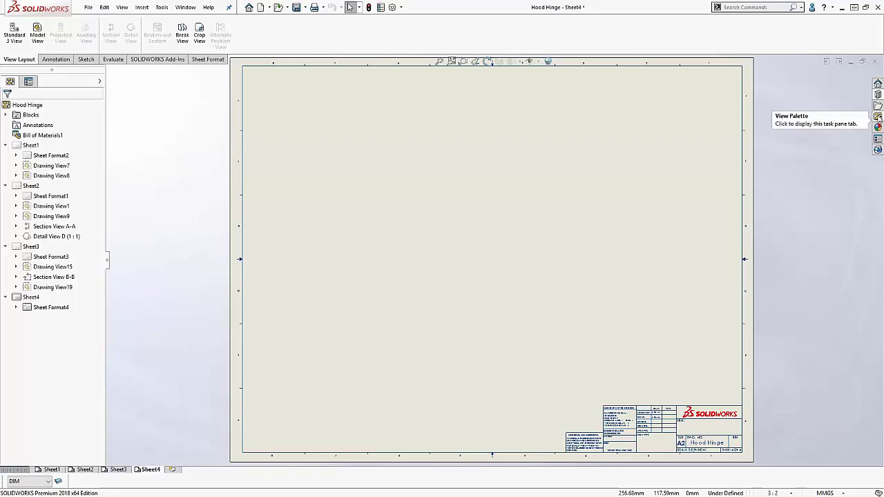
click(878, 116)
click(789, 72)
click(759, 80)
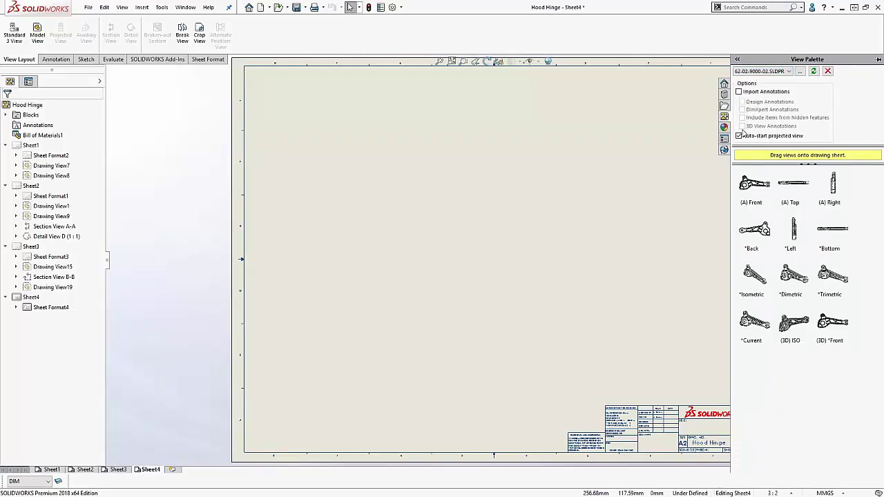
click(739, 136)
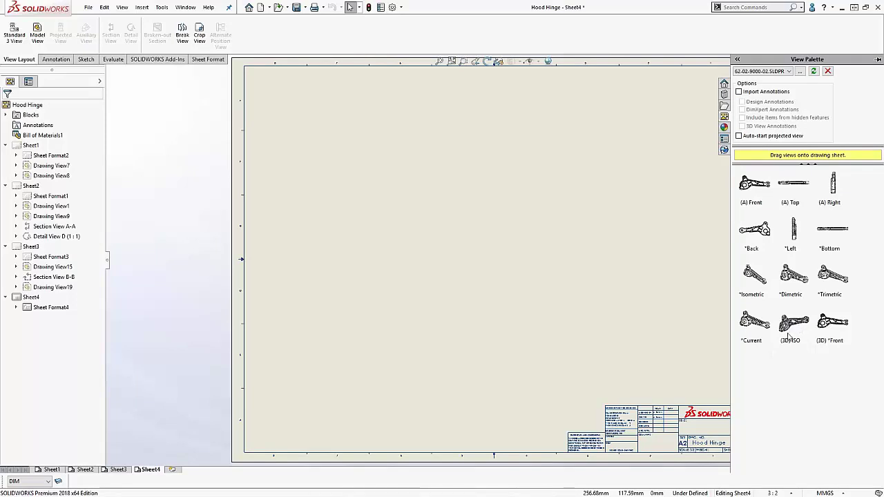
click(834, 324)
drag(834, 323, 440, 235)
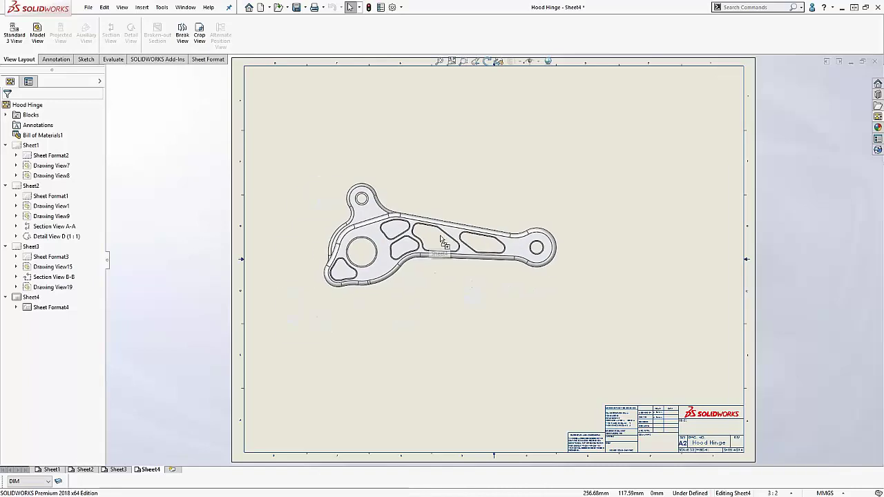
Step: Move the tapped-hole note, then delete the placed drawing view from Sheet4
mouse_move(575, 229)
mouse_down()
mouse_move(617, 189)
mouse_move(581, 186)
mouse_up()
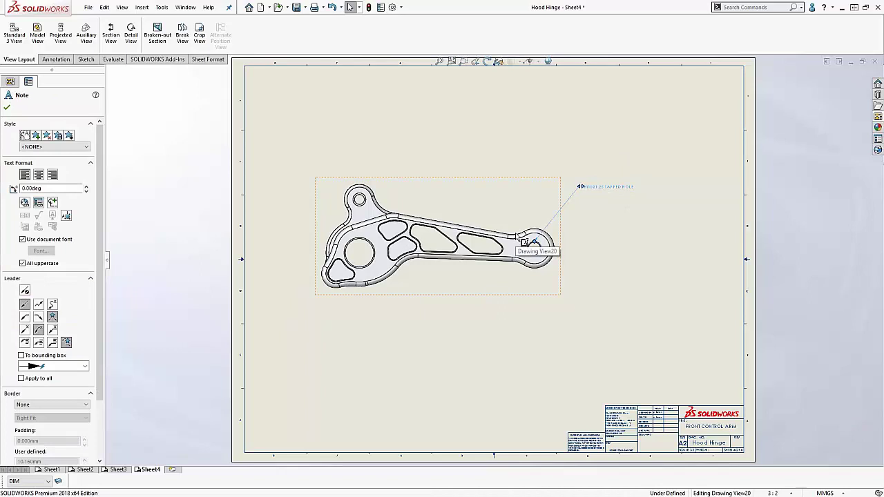
click(577, 224)
key(Delete)
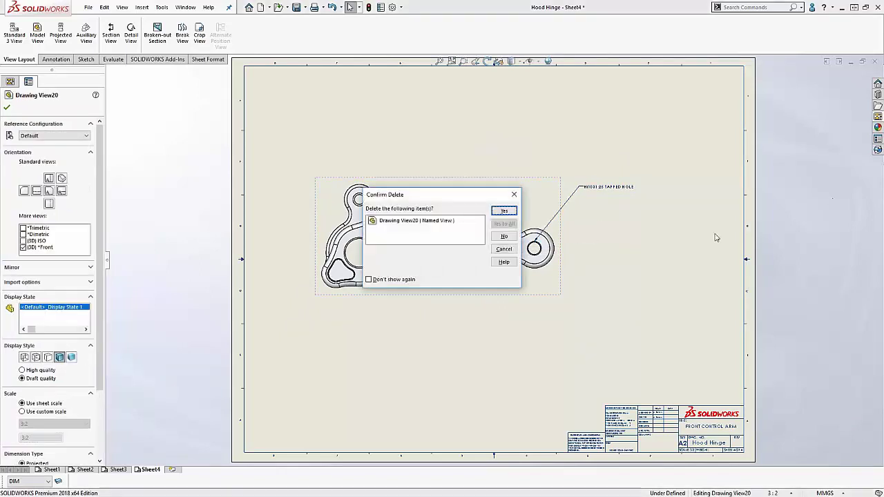
key(Return)
Step: Place the (3D) *Front view with imported annotations near the centre of Sheet4
click(878, 116)
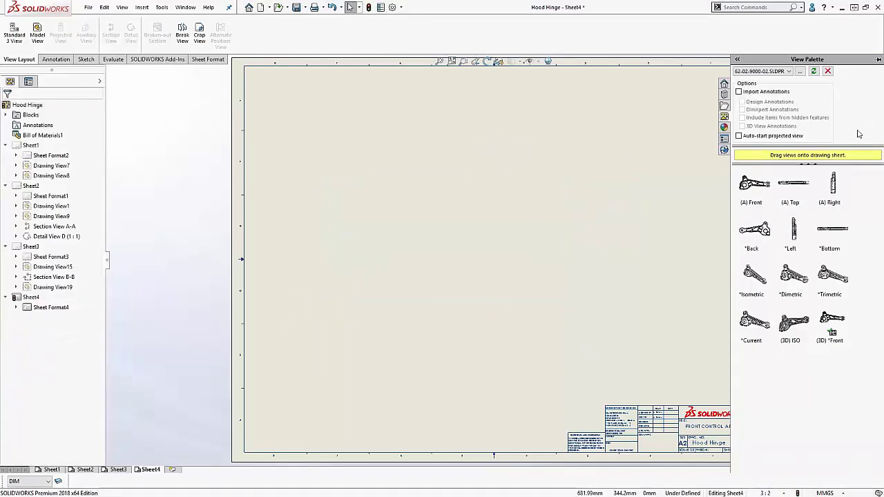
click(739, 92)
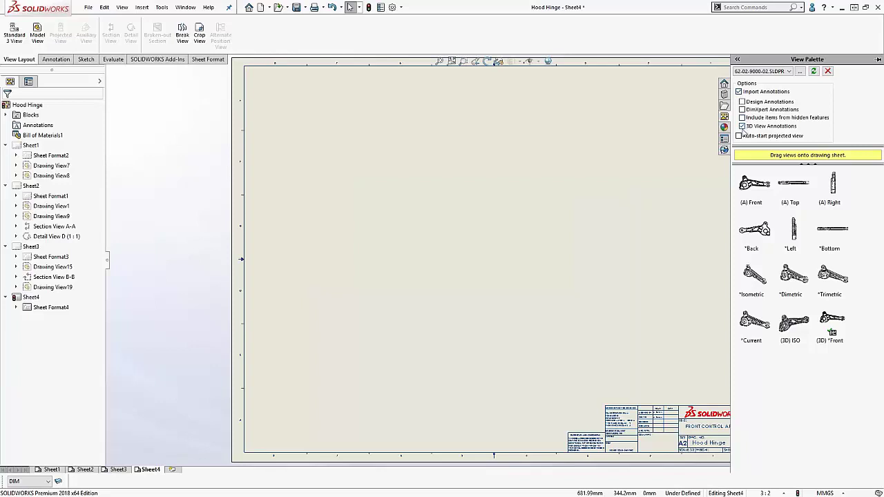
drag(836, 327, 409, 228)
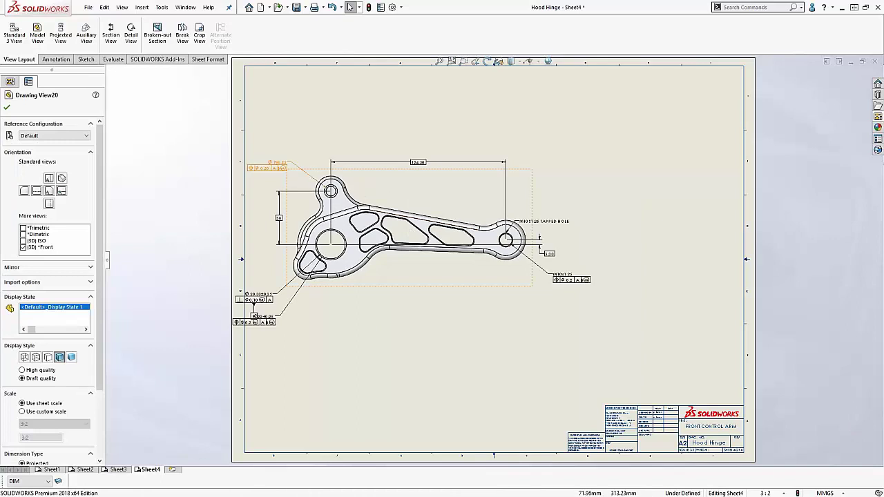
drag(370, 174, 408, 192)
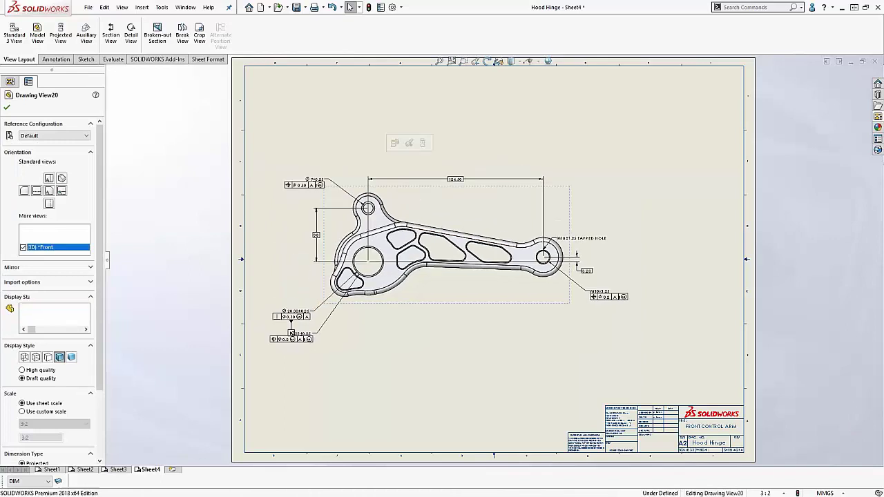
key(Escape)
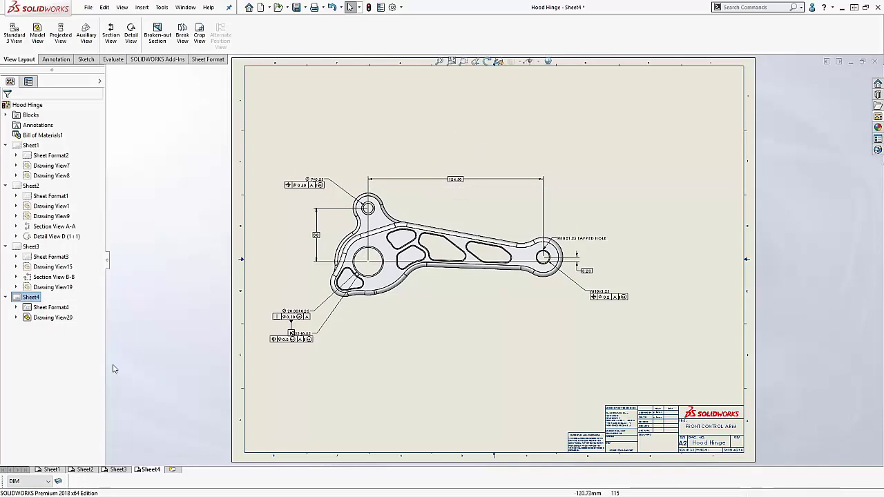
click(114, 470)
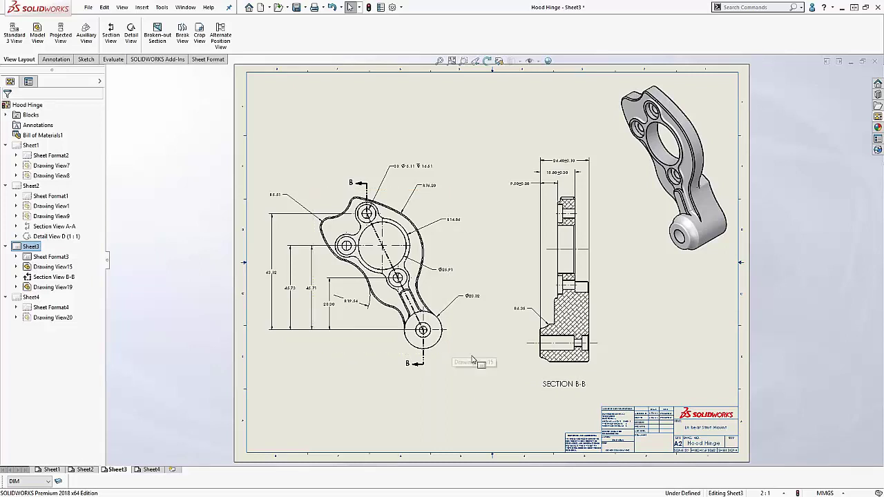
scroll(462, 354, down, 1)
scroll(462, 354, down, 5)
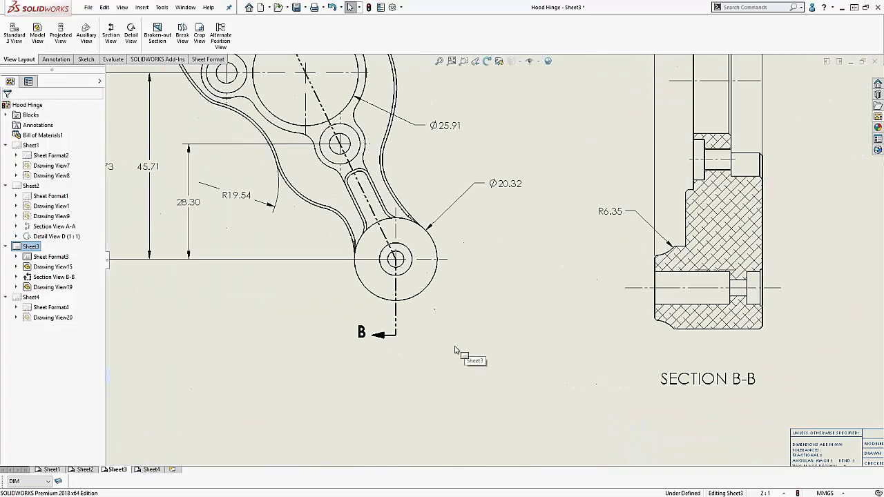
right_click(413, 268)
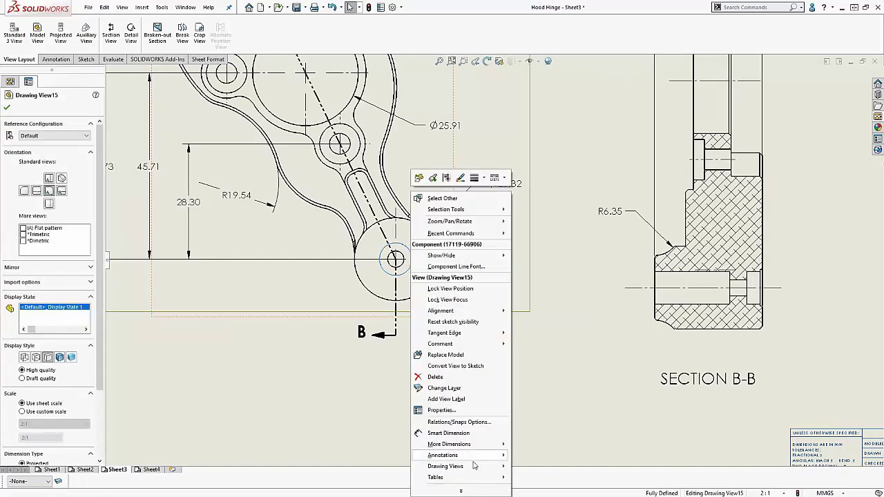
mouse_move(473, 469)
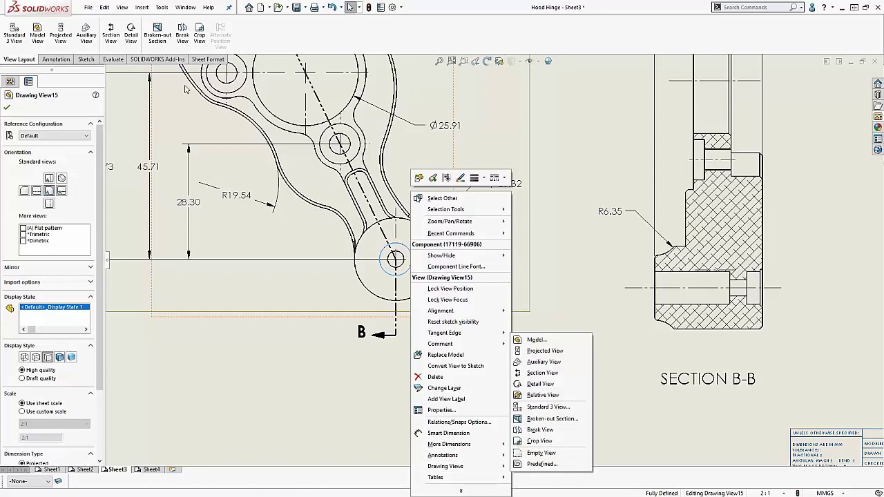
click(449, 433)
click(221, 47)
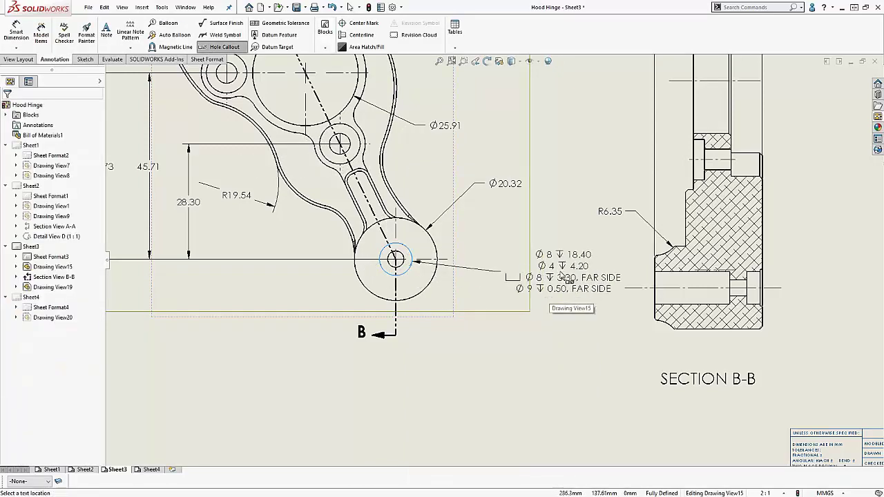
click(550, 346)
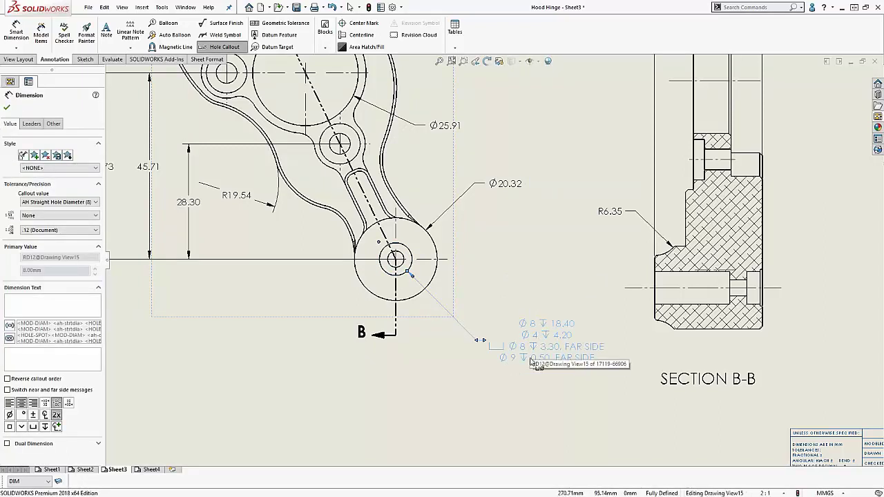
key(Escape)
right_click(433, 276)
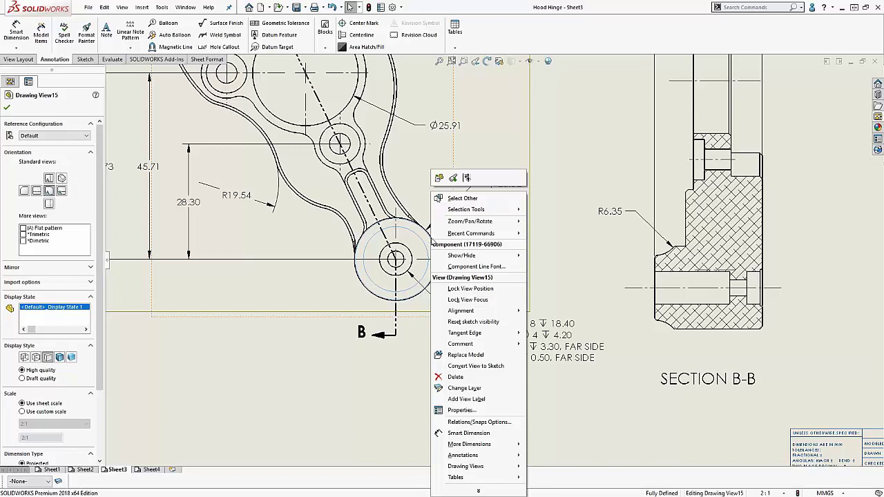
click(438, 178)
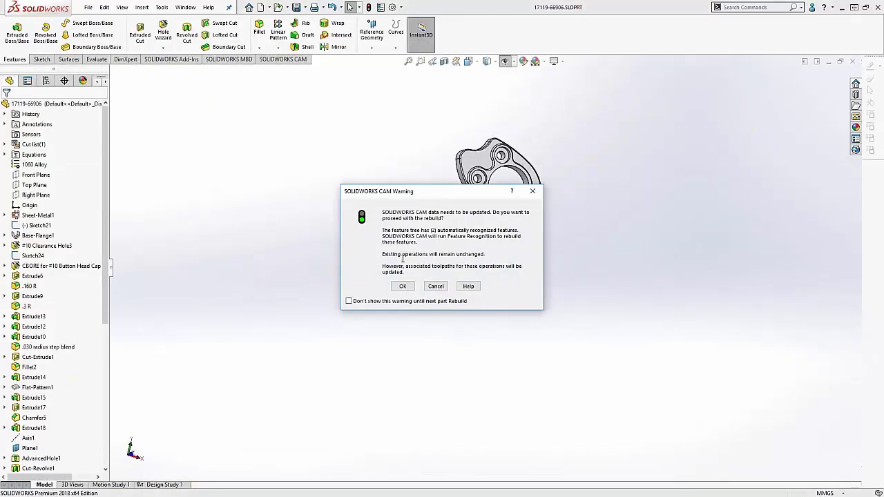
Step: Dismiss the CAM warning and review AdvancedHole1's near- and far-side elements without changes
click(436, 286)
scroll(31, 415, down, 8)
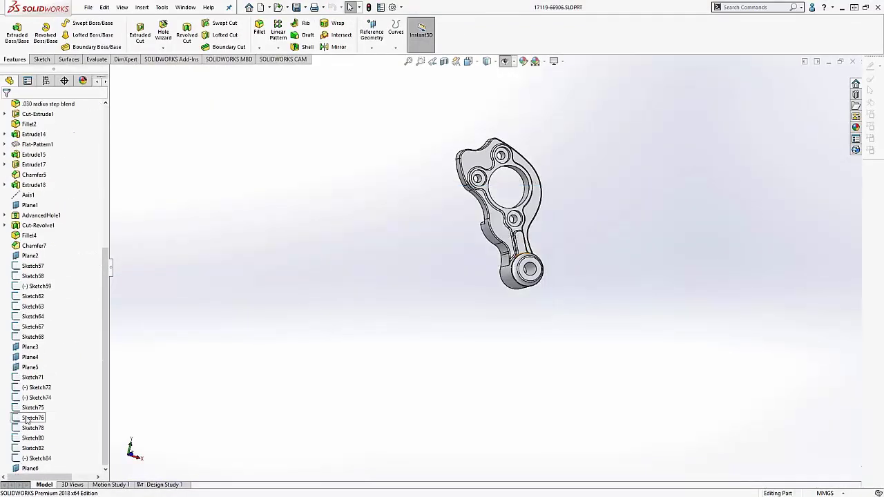
click(42, 215)
click(5, 215)
right_click(36, 215)
key(Escape)
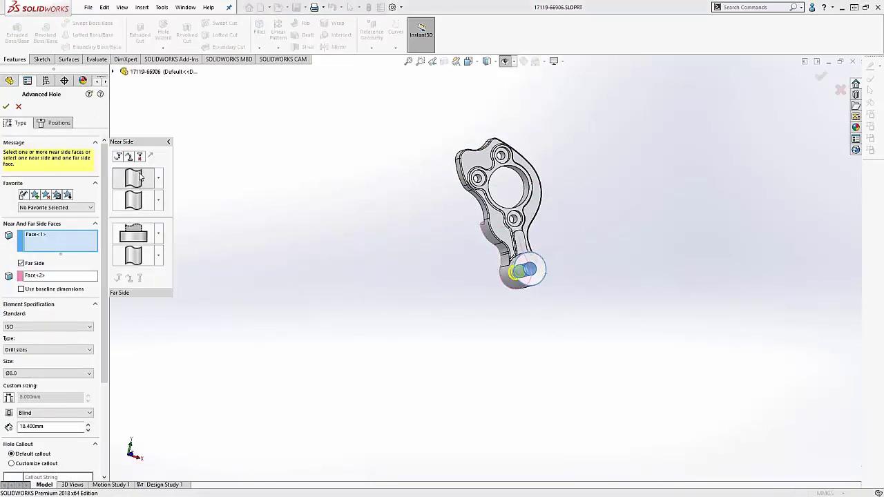
click(140, 181)
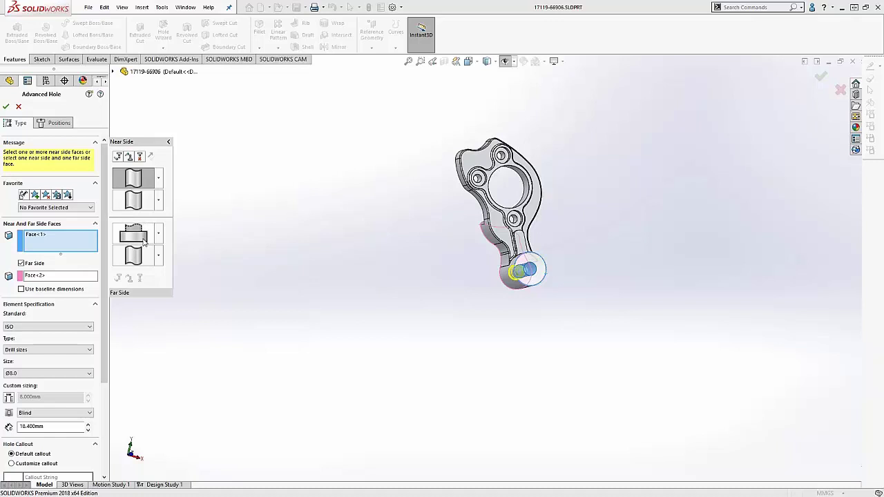
middle_drag(423, 297, 537, 241)
click(19, 108)
Step: Switch back to the Hood Hinge drawing via Window > Browse Open Documents
click(185, 7)
click(207, 152)
click(214, 130)
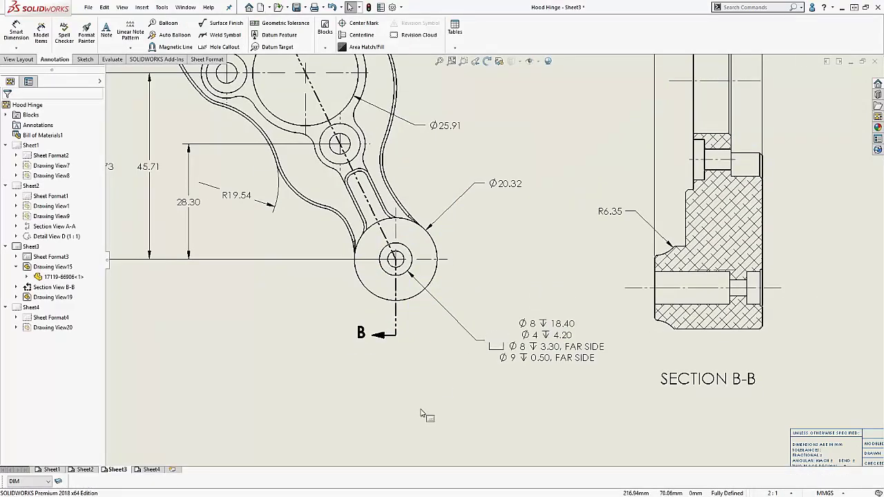
Step: Enable Switch near and far side messages and Reverse callout order on the hole callout
click(484, 338)
click(478, 340)
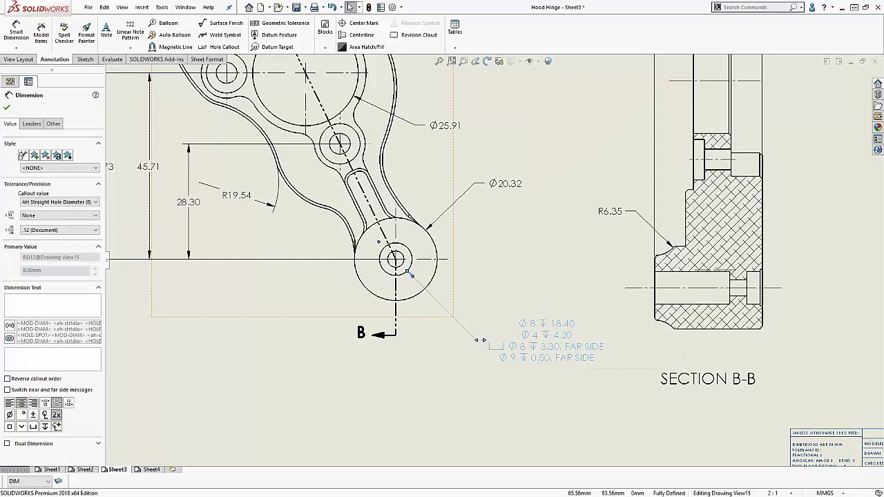
click(7, 390)
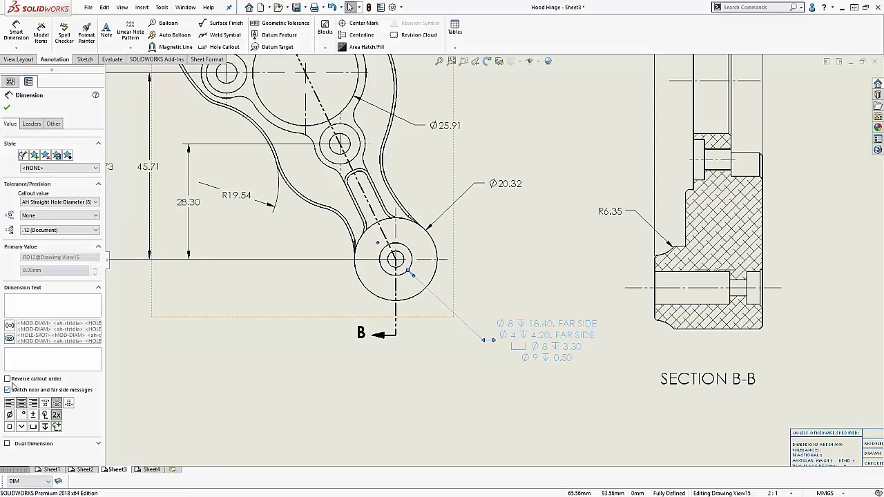
click(13, 379)
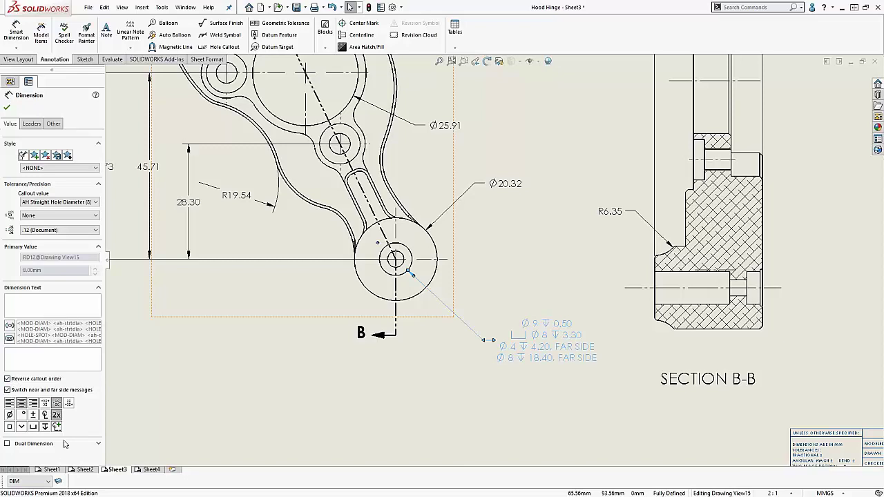
mouse_move(51, 474)
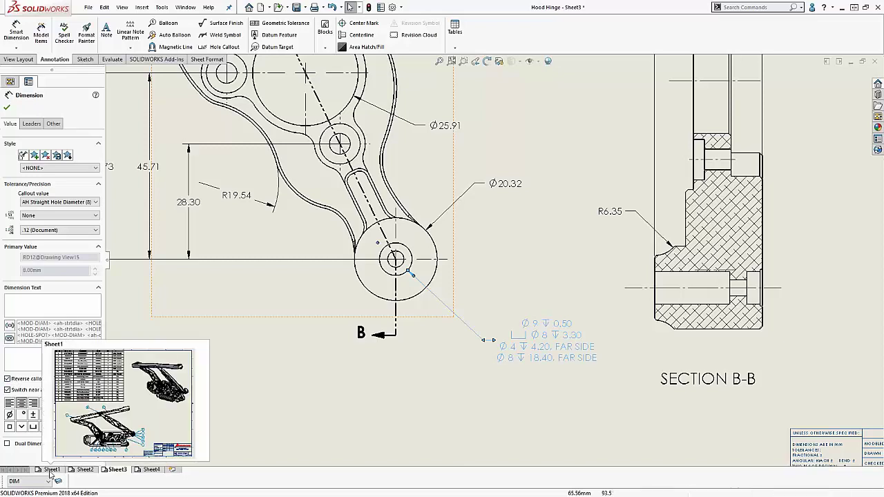
Step: On Sheet1, select the 19-item bill of materials and show its formatting options
click(51, 470)
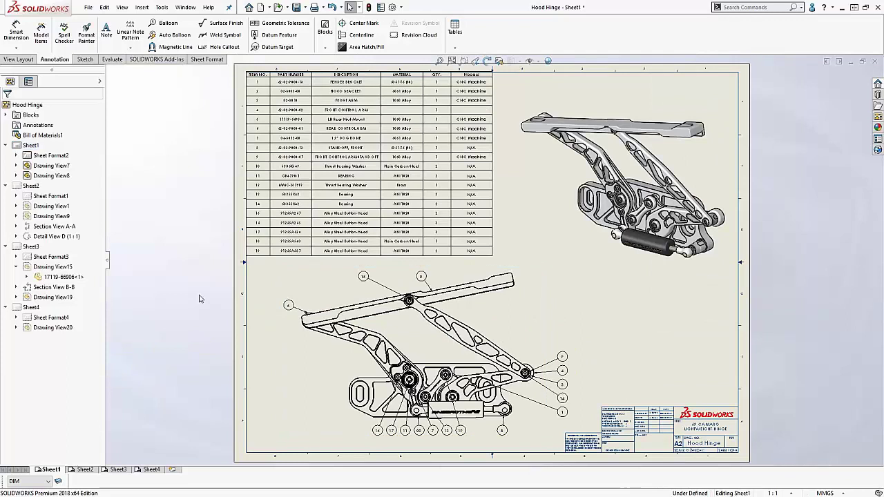
click(615, 283)
click(624, 348)
scroll(349, 189, down, 3)
scroll(356, 185, down, 3)
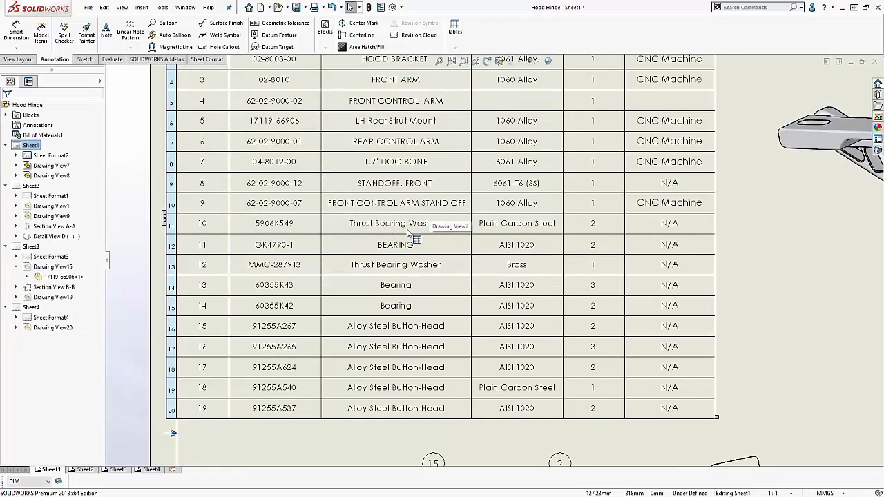
scroll(407, 233, up, 2)
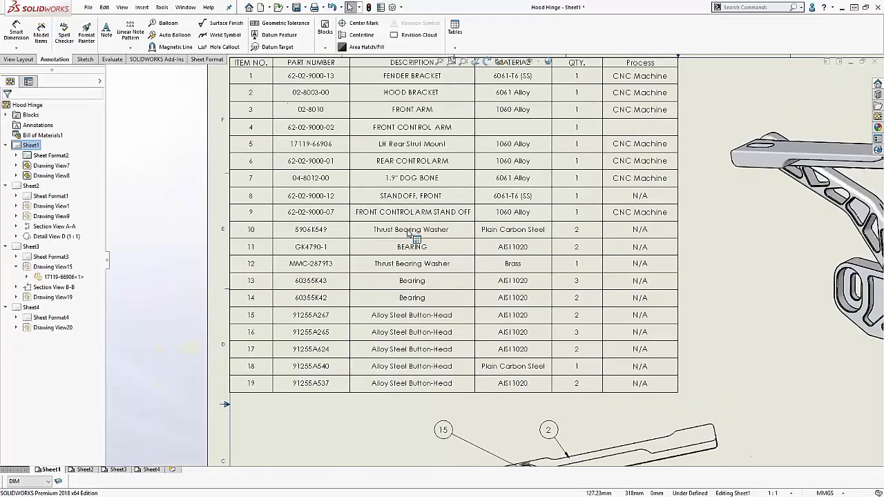
click(270, 87)
right_click(270, 88)
click(269, 87)
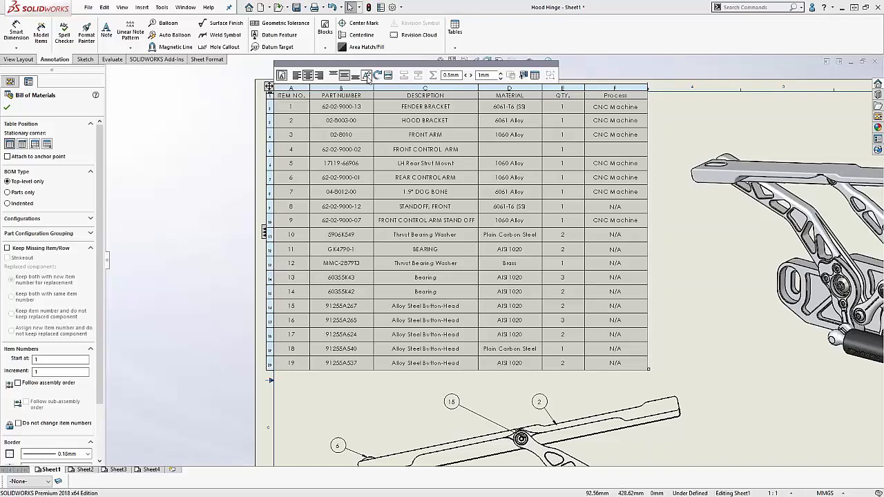
Step: Apply All uppercase to the Hood Hinge bill of materials, confirm it, and switch to Sheet2
click(367, 75)
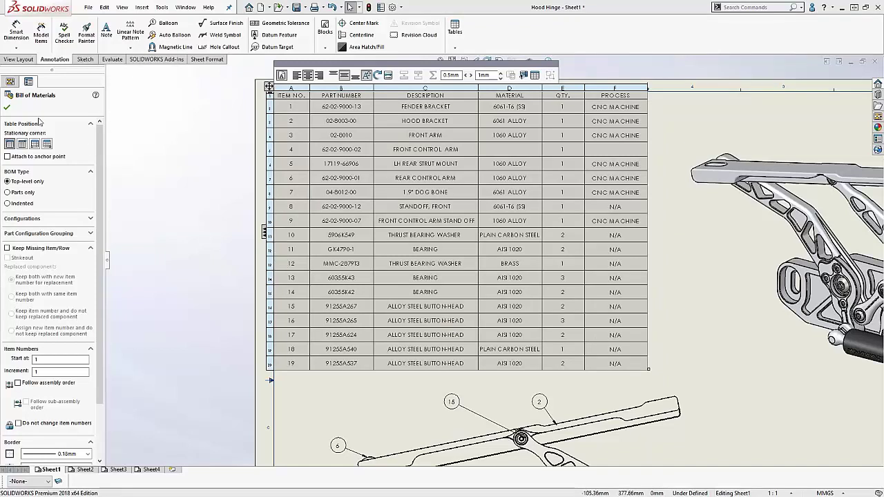
click(7, 107)
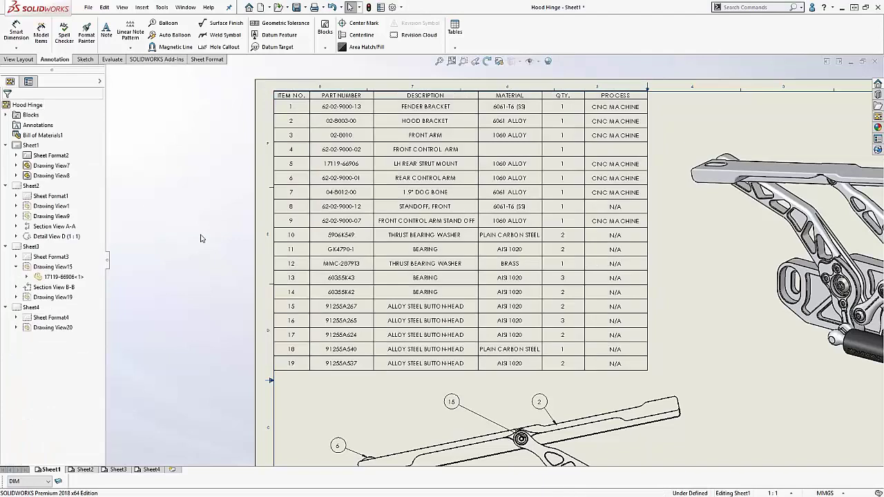
click(85, 469)
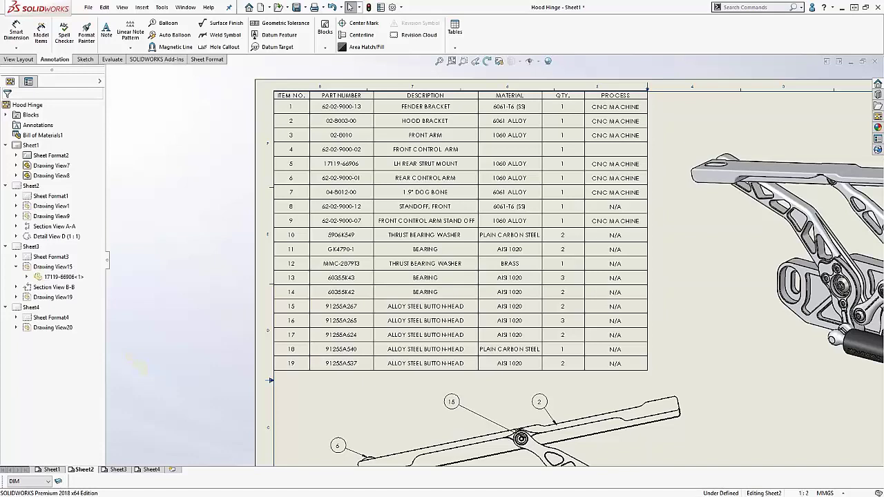
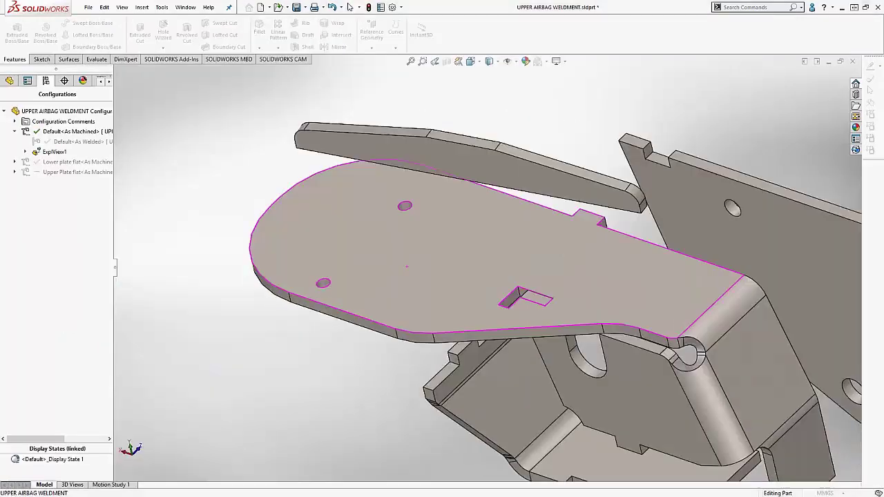
Step: Collapse ExplView1 so the upper plate seats on the lower plate, then orbit to inspect
middle_drag(407, 267, 419, 270)
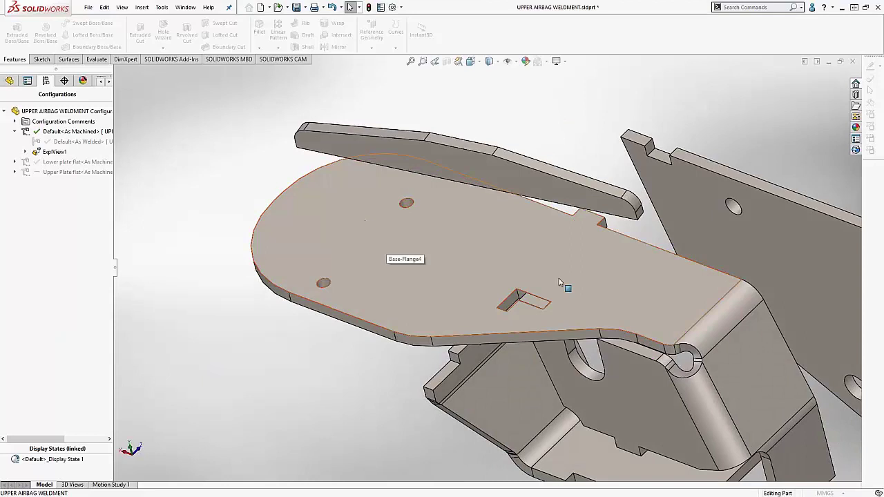
right_click(47, 152)
click(74, 155)
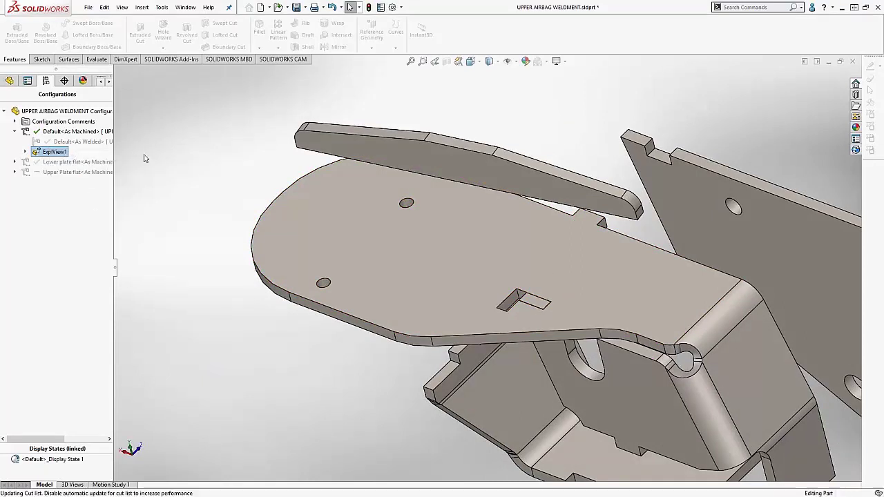
middle_drag(236, 272, 252, 179)
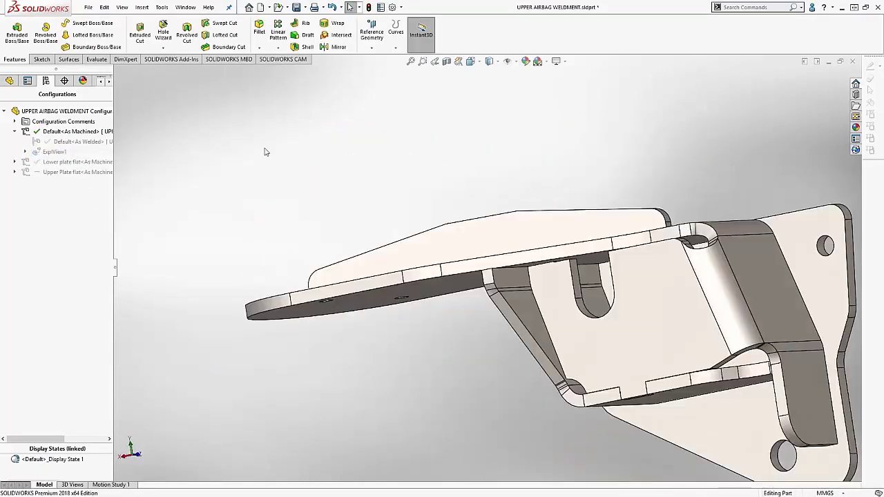
middle_drag(415, 272, 422, 257)
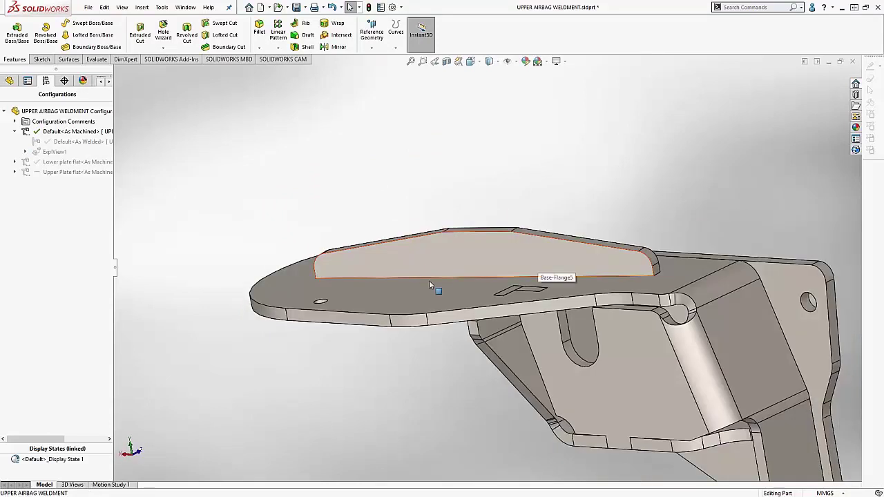
click(353, 296)
middle_drag(353, 296, 383, 288)
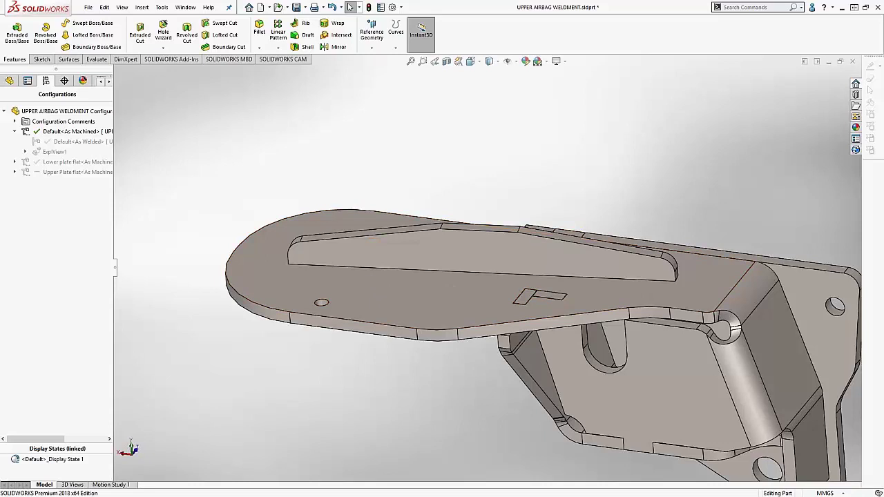
Step: Search commands for 'tab', locate Insert > Sheet Metal > Tab and Slot, and start it
click(760, 7)
text(tab)
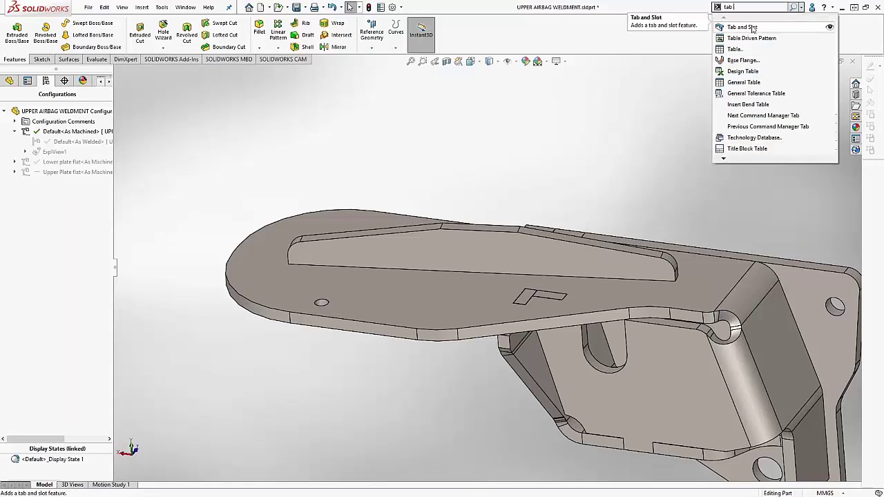
click(831, 29)
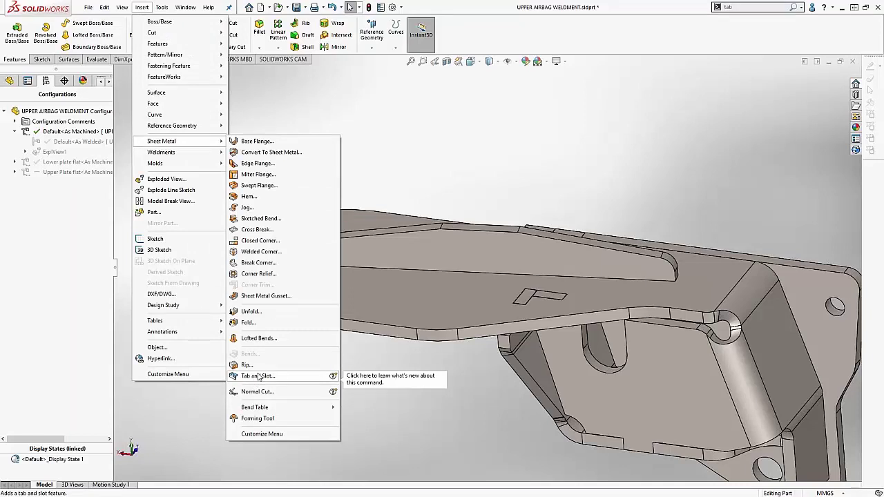
click(256, 376)
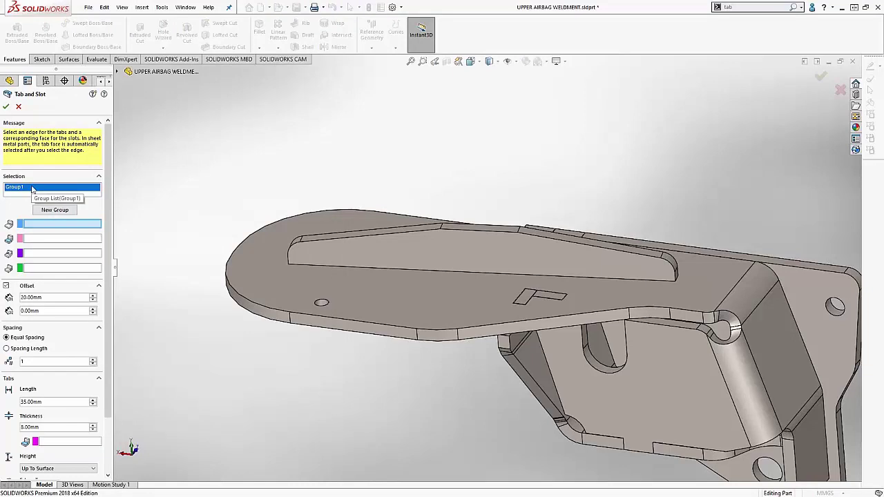
Step: Select the upper plate's bottom edge for tabs and the lower plate face for slots
scroll(427, 253, down, 3)
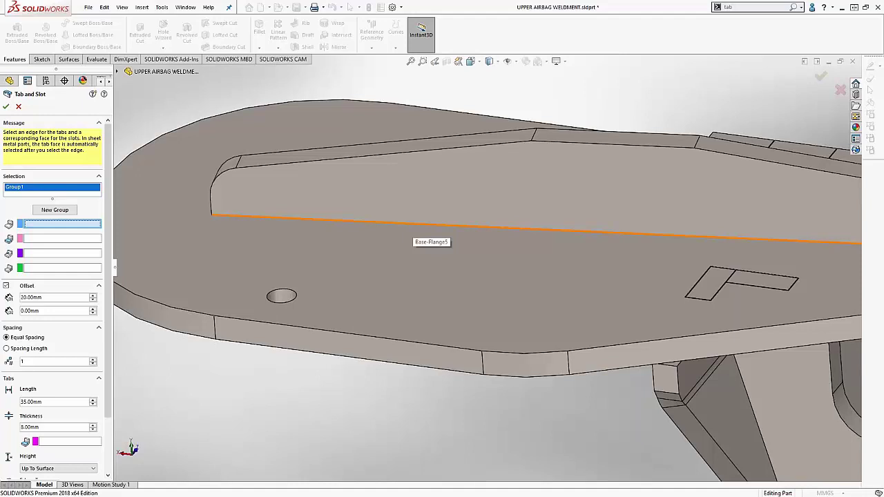
click(425, 224)
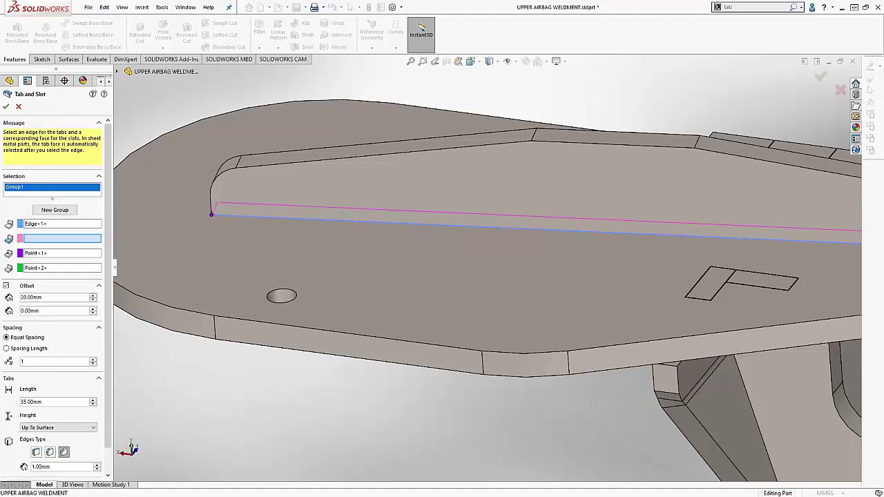
middle_drag(440, 317, 438, 274)
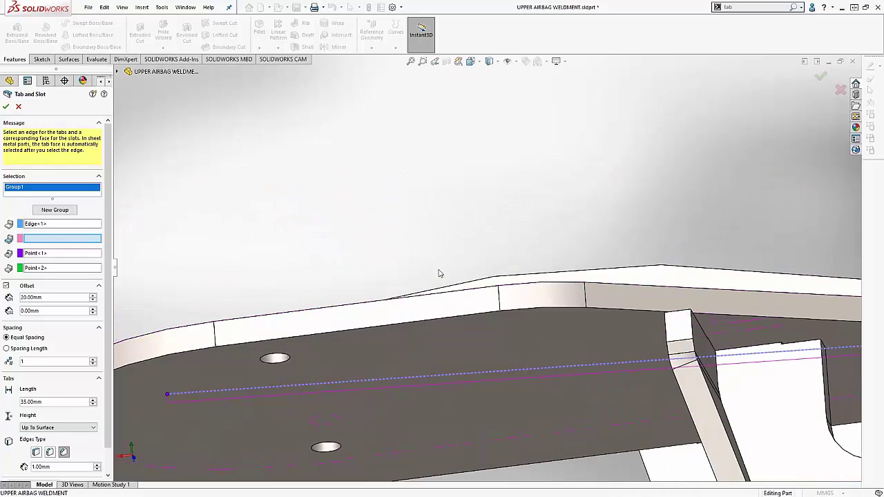
click(395, 360)
middle_drag(443, 394, 429, 290)
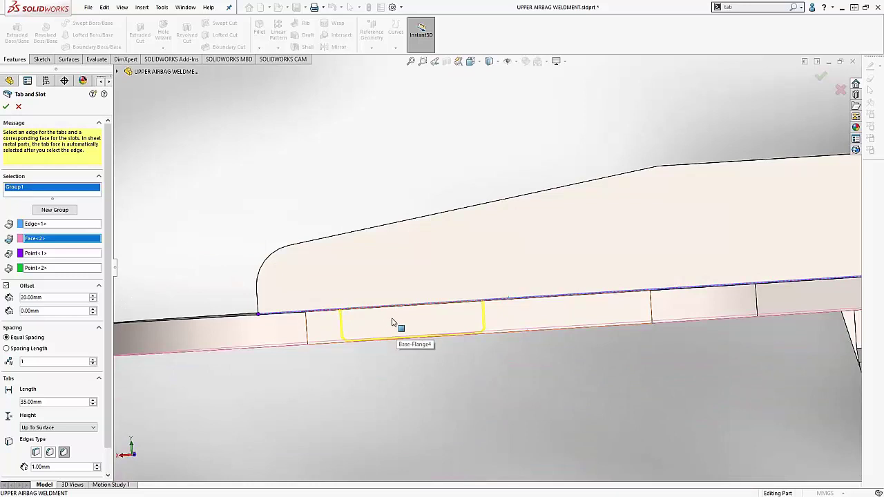
middle_drag(396, 327, 397, 439)
scroll(402, 414, down, 3)
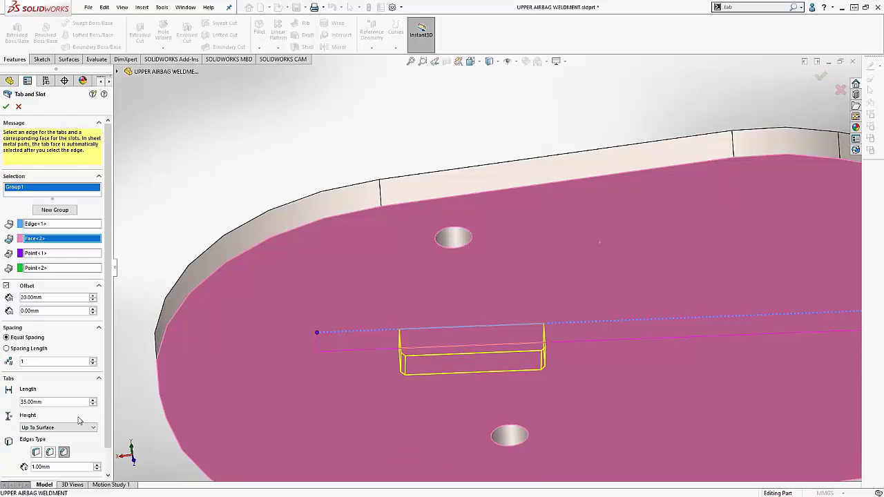
Step: Raise the number of equally spaced tabs to 3
click(94, 358)
click(93, 359)
scroll(486, 269, up, 3)
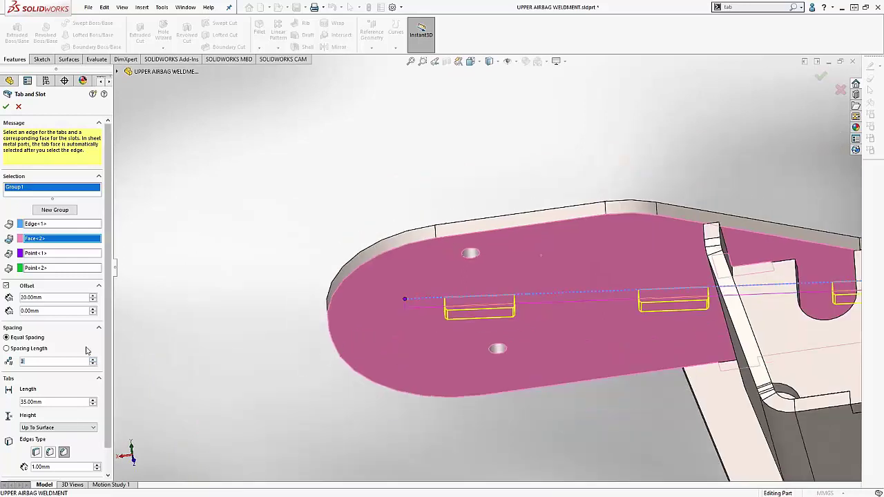
scroll(499, 272, up, 2)
middle_drag(634, 390, 625, 452)
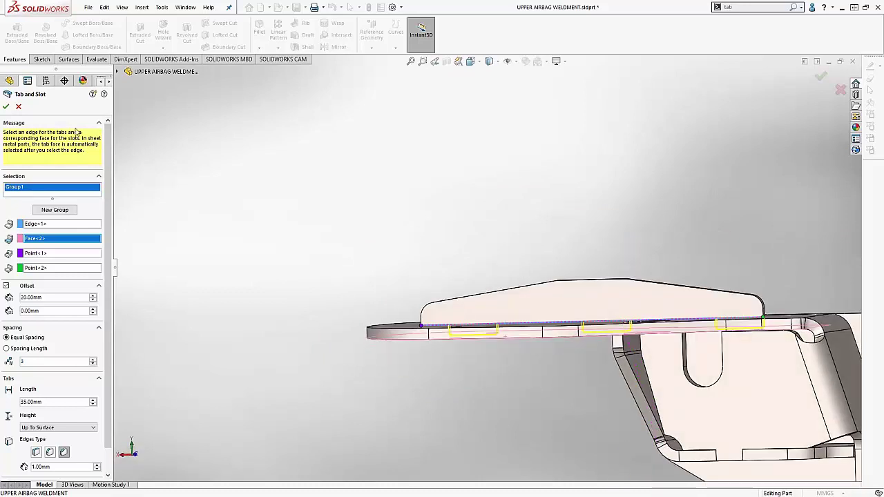
scroll(105, 330, down, 1)
scroll(105, 330, down, 1)
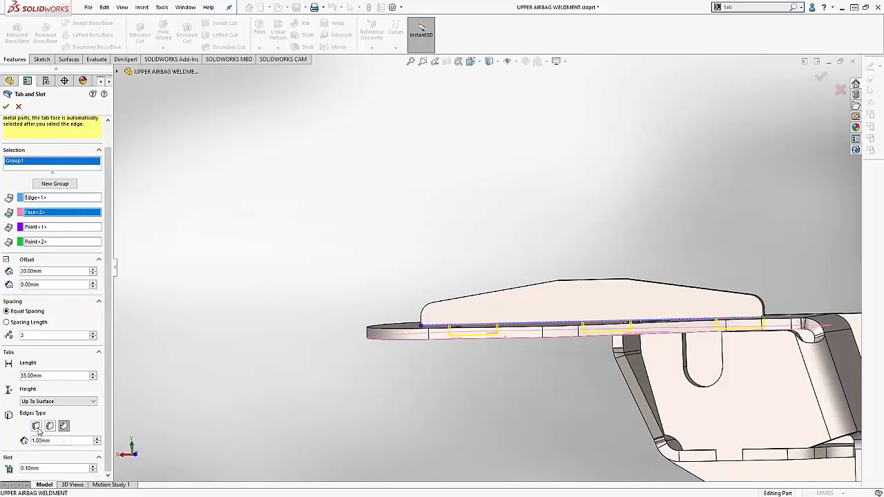
Step: Give the tabs 1.00 mm chamfered edges and accept the Tab and Slot feature
click(64, 427)
click(50, 426)
scroll(424, 367, down, 5)
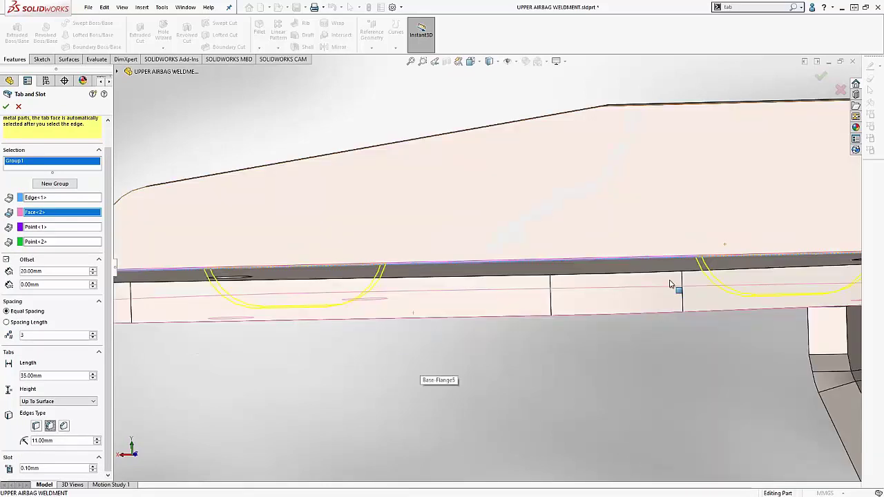
click(37, 427)
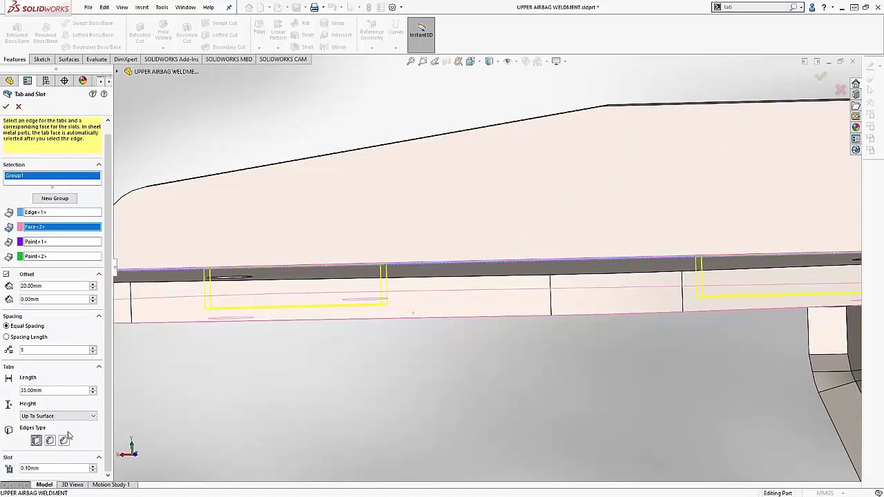
click(63, 441)
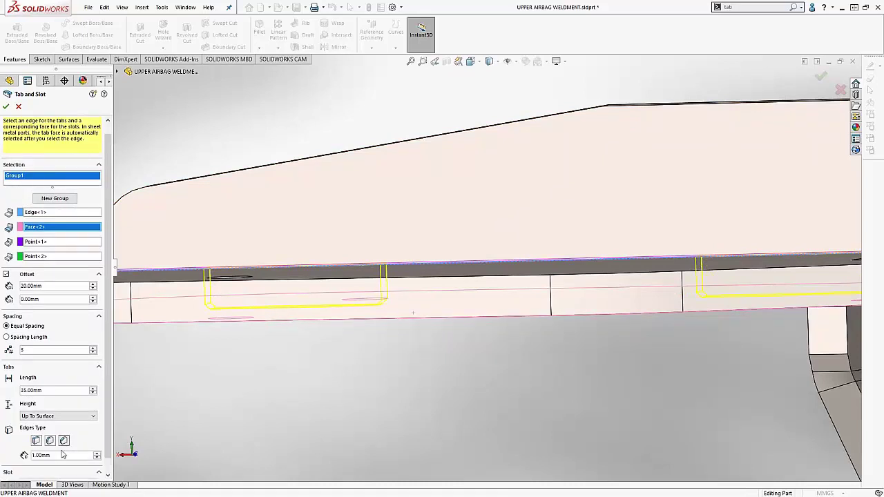
double_click(35, 455)
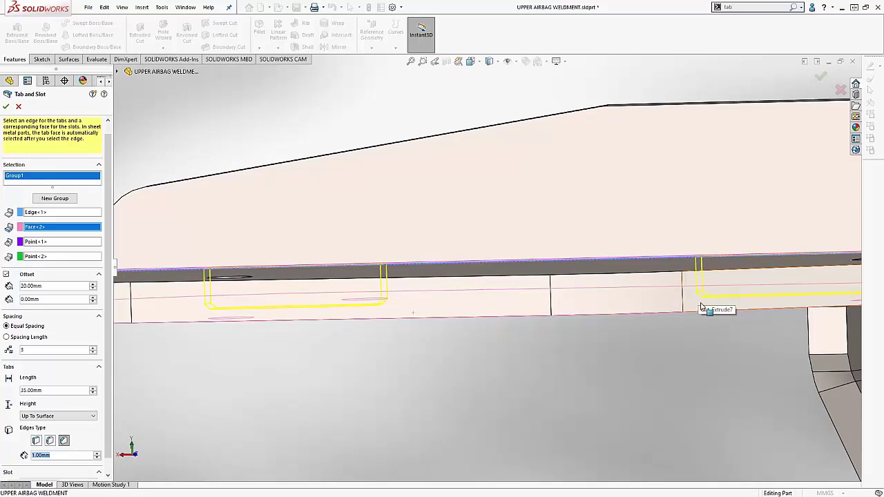
click(5, 106)
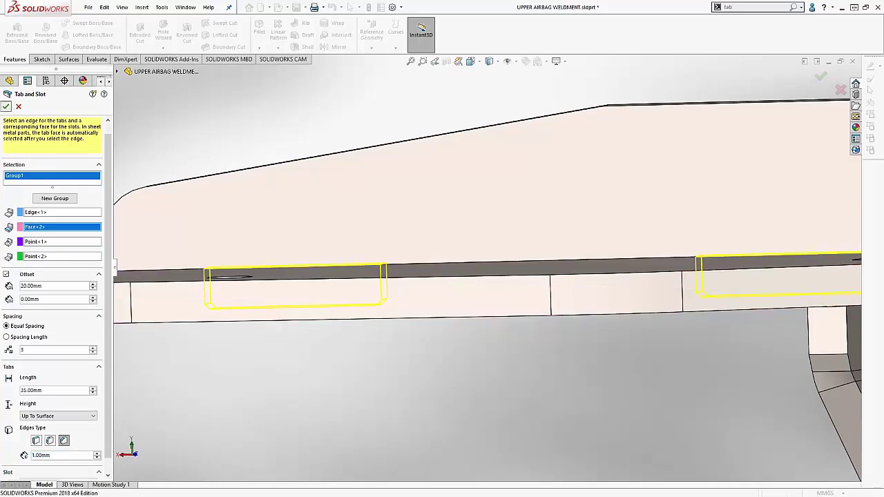
mouse_move(393, 405)
middle_down()
mouse_move(371, 310)
mouse_move(384, 187)
mouse_move(395, 415)
middle_up()
Step: Re-explode the weldment bodies to check the new tabs and slots
scroll(418, 399, down, 2)
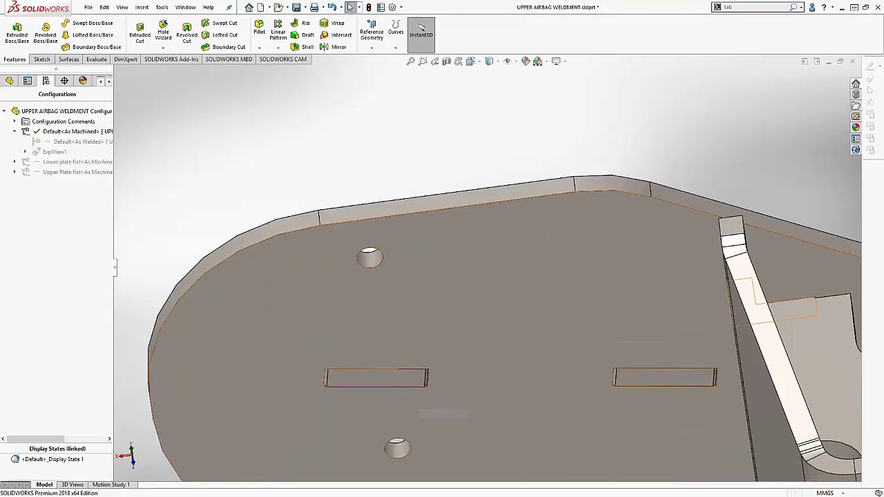
middle_drag(390, 348, 483, 442)
right_click(52, 151)
click(84, 156)
scroll(623, 179, down, 2)
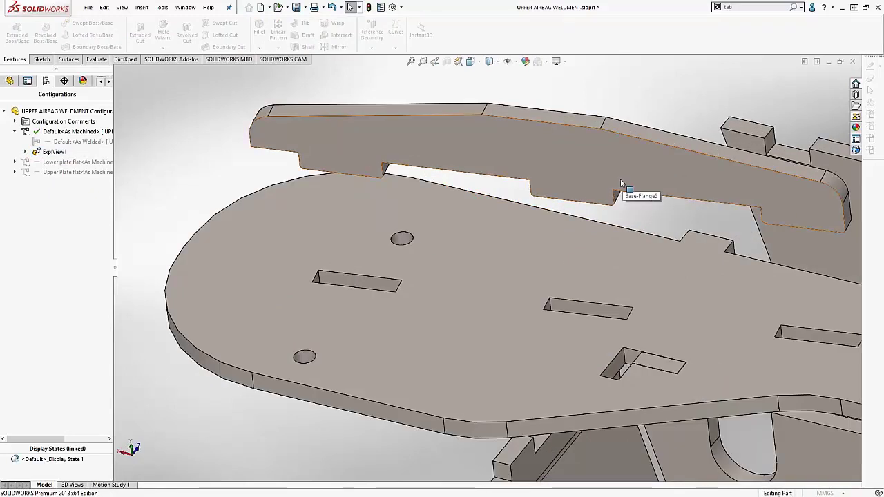
scroll(561, 292, up, 2)
scroll(560, 292, down, 1)
middle_drag(561, 292, 594, 347)
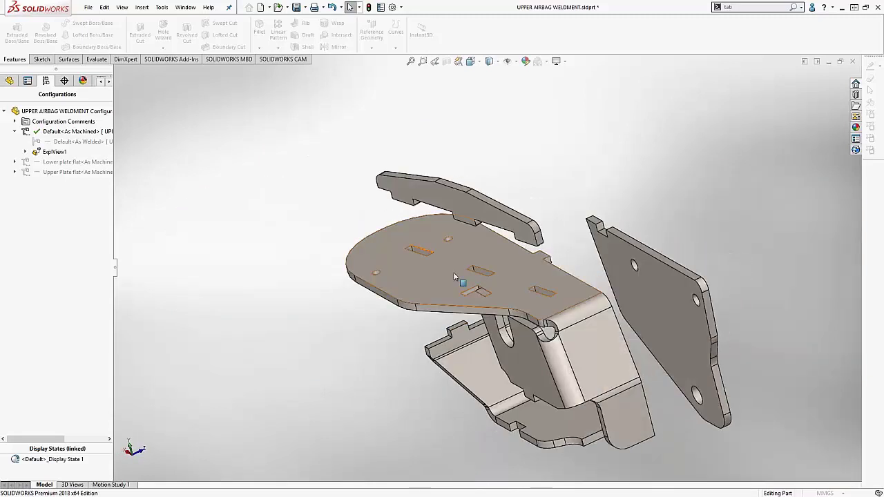
Step: Collapse the weldment back to assembled and launch Tab and Slot from the command search
right_click(46, 152)
click(326, 373)
middle_drag(326, 373, 492, 351)
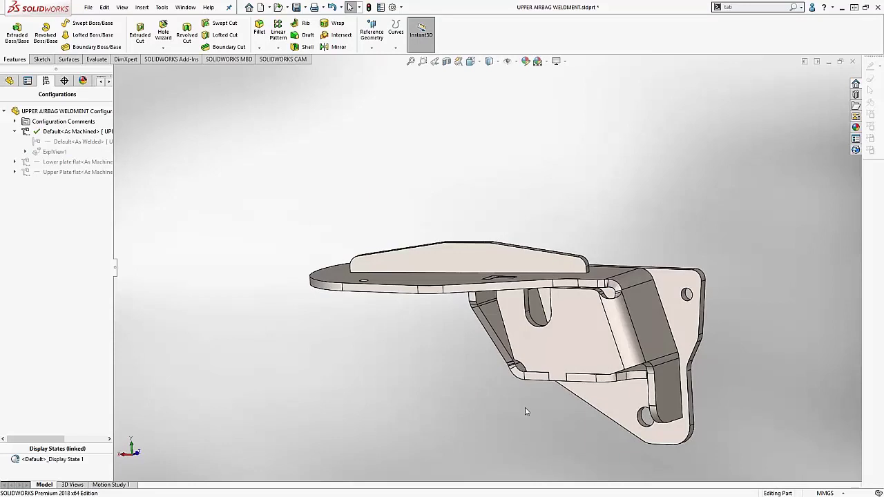
scroll(677, 339, down, 2)
middle_drag(620, 318, 583, 339)
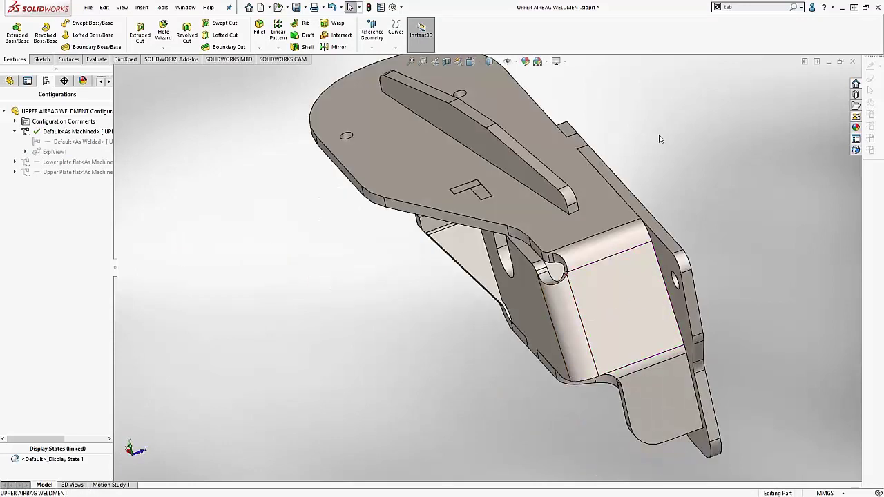
click(732, 7)
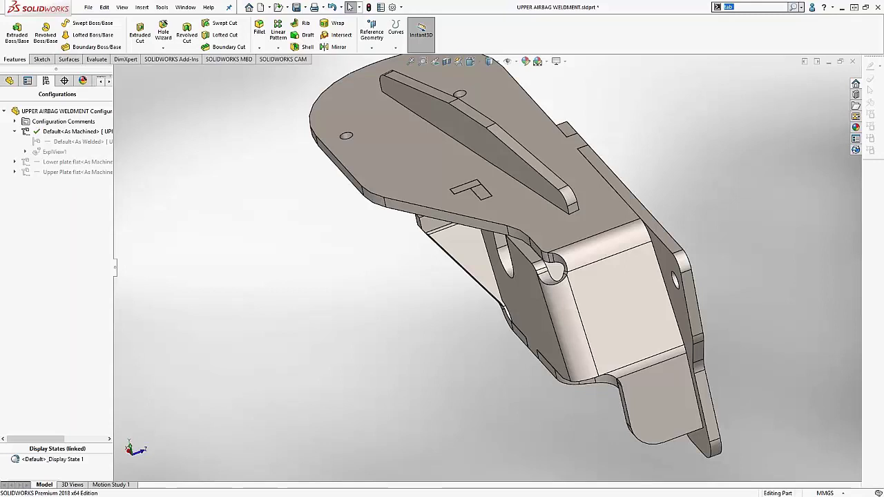
click(744, 27)
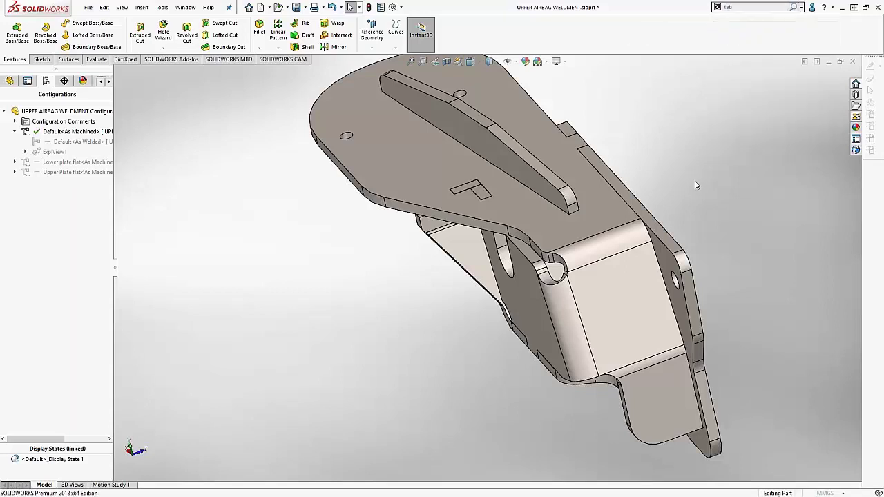
Step: Select the side edge for the tabs and the large flat plate face for the slots
scroll(660, 309, down, 5)
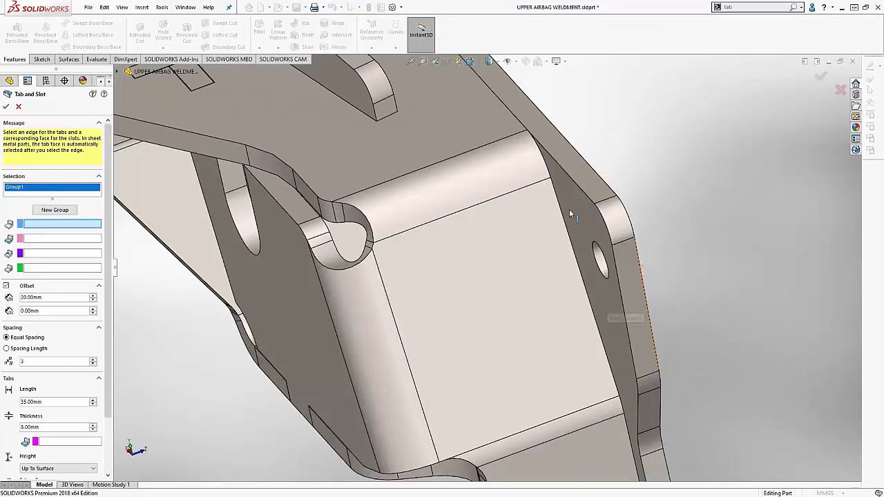
click(564, 173)
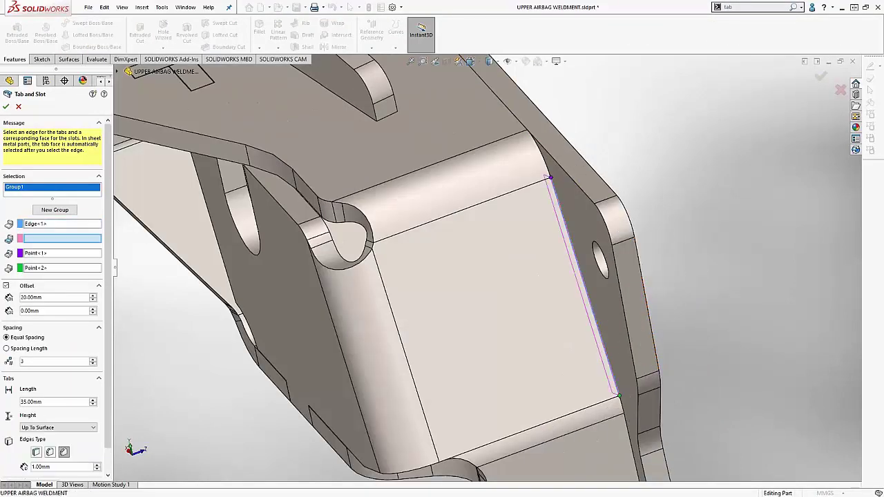
middle_drag(621, 221, 747, 157)
click(747, 157)
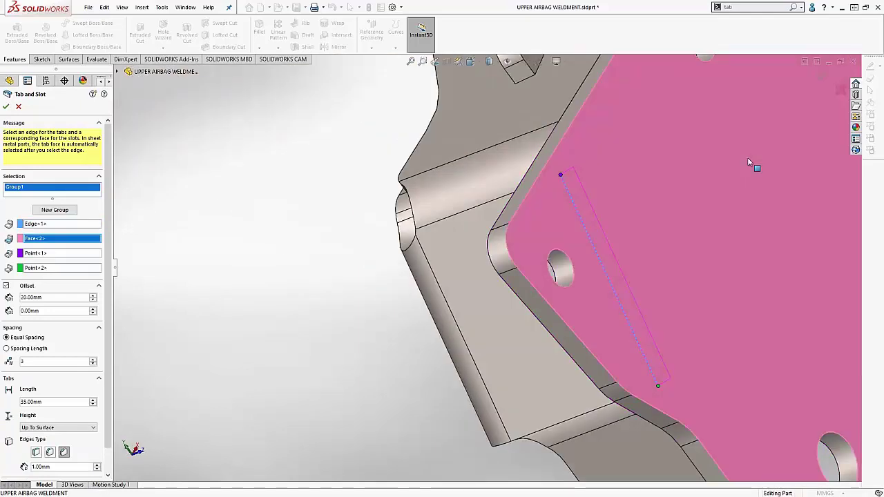
middle_drag(748, 158, 642, 207)
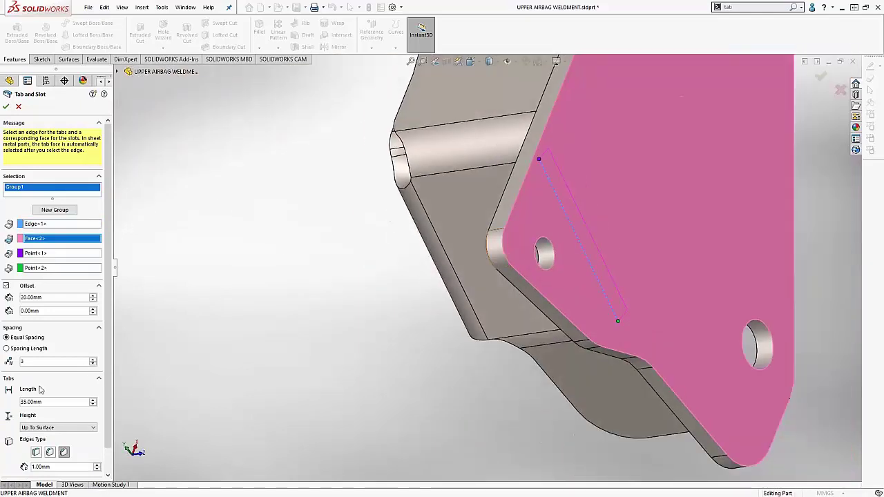
click(93, 365)
middle_drag(386, 207, 470, 275)
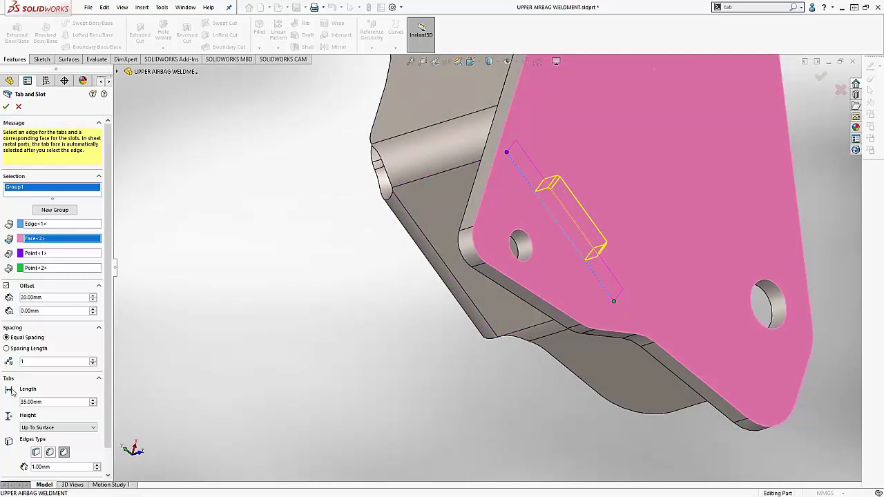
Step: Set tab length 10 mm, count 2, chamfered edges, offset off, and accept the feature
double_click(36, 402)
click(63, 453)
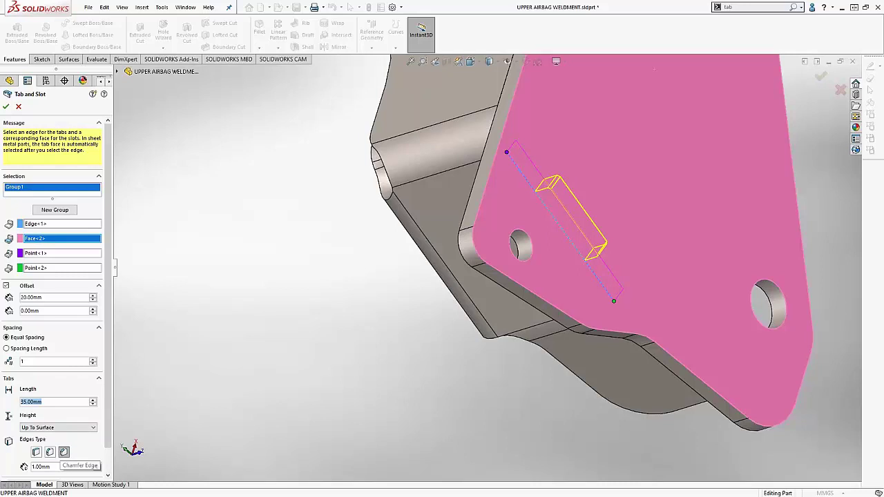
text(10)
key(Return)
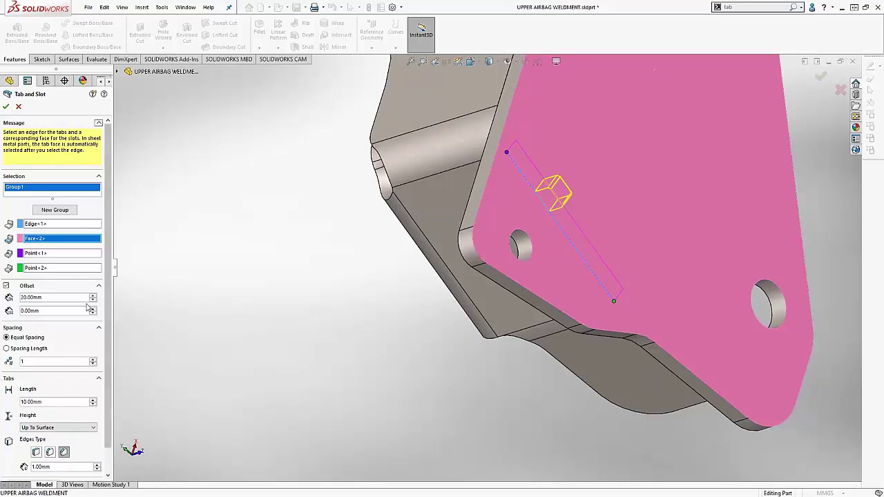
click(92, 360)
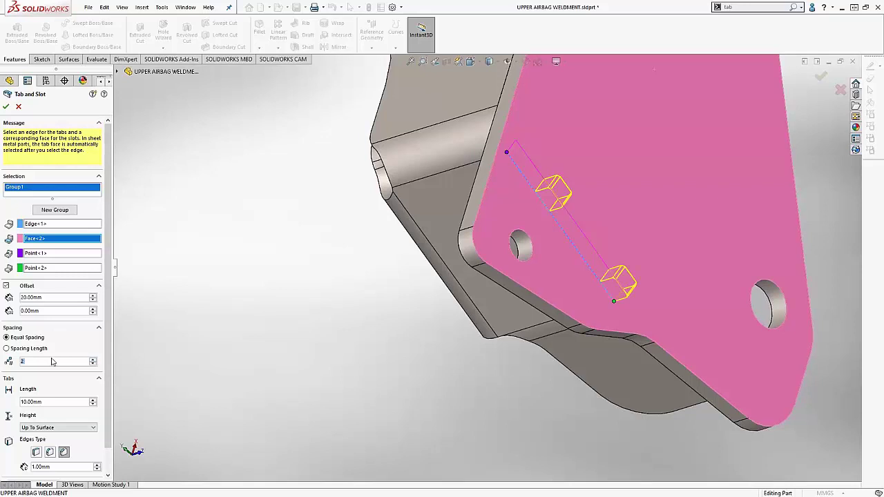
click(6, 286)
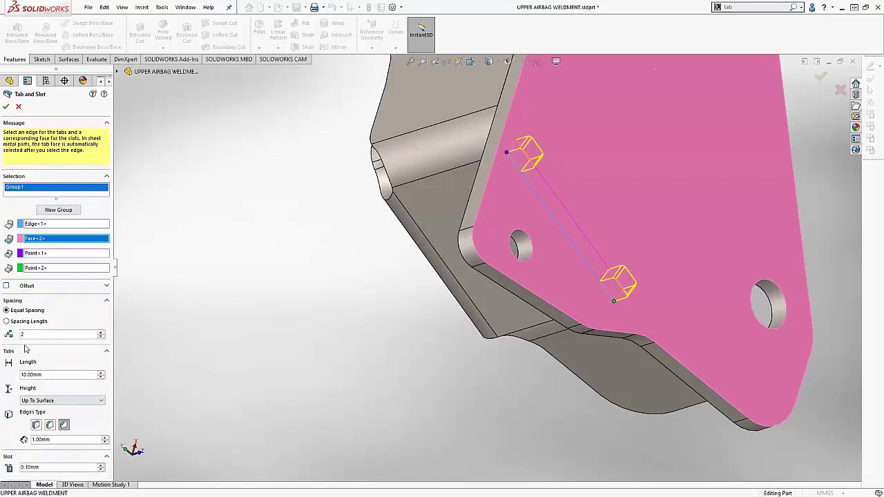
middle_drag(581, 270, 558, 198)
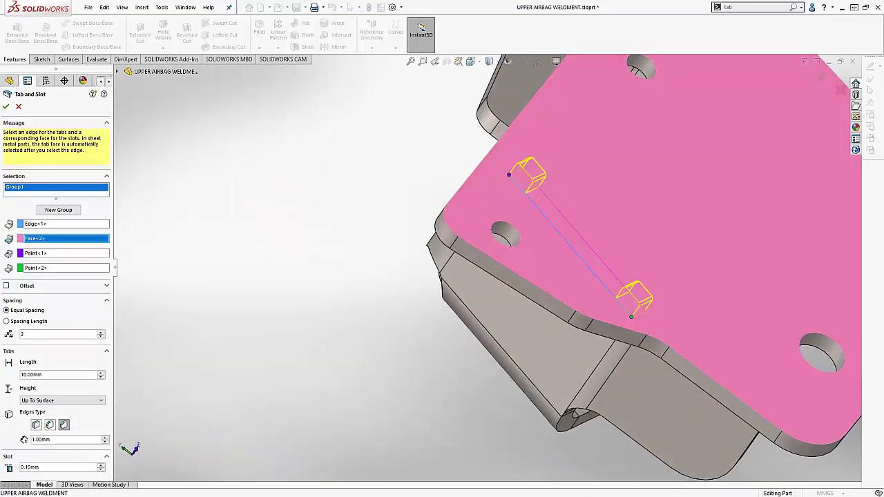
click(6, 107)
scroll(553, 138, down, 3)
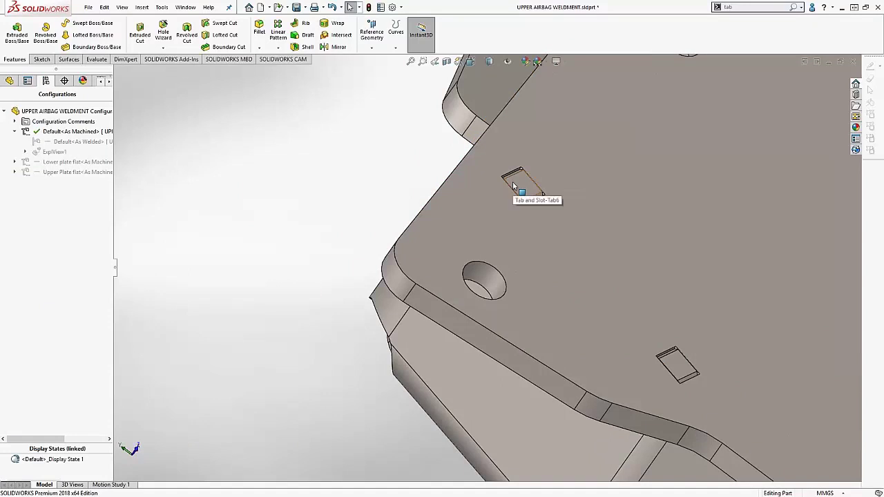
Step: Flatten the sheet metal plate from its face's context menu and zoom to inspect the tabs and slots
click(10, 81)
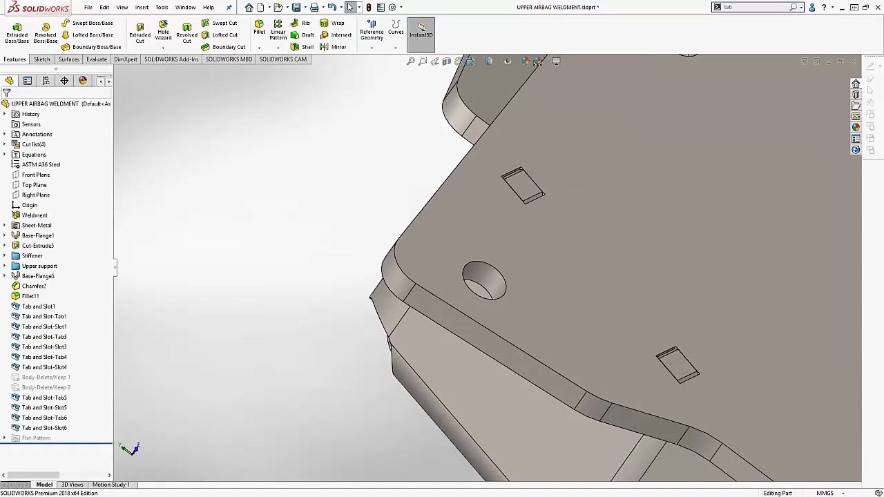
scroll(485, 273, up, 3)
right_click(529, 373)
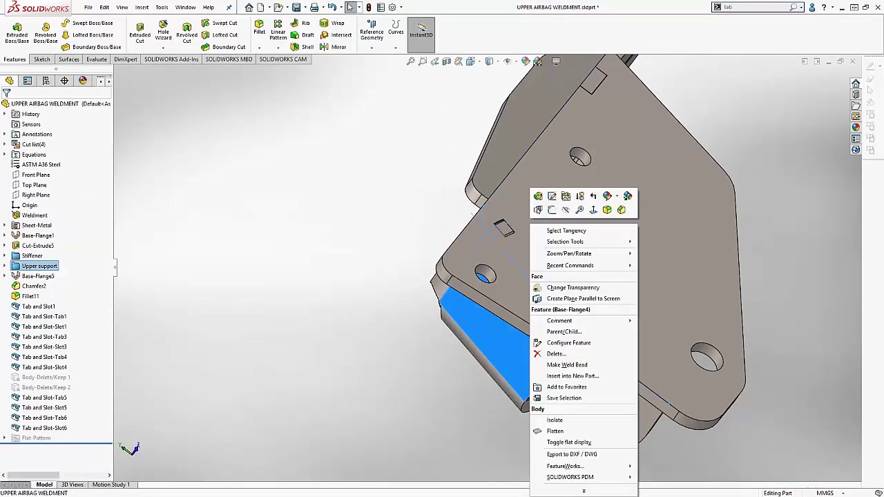
click(554, 430)
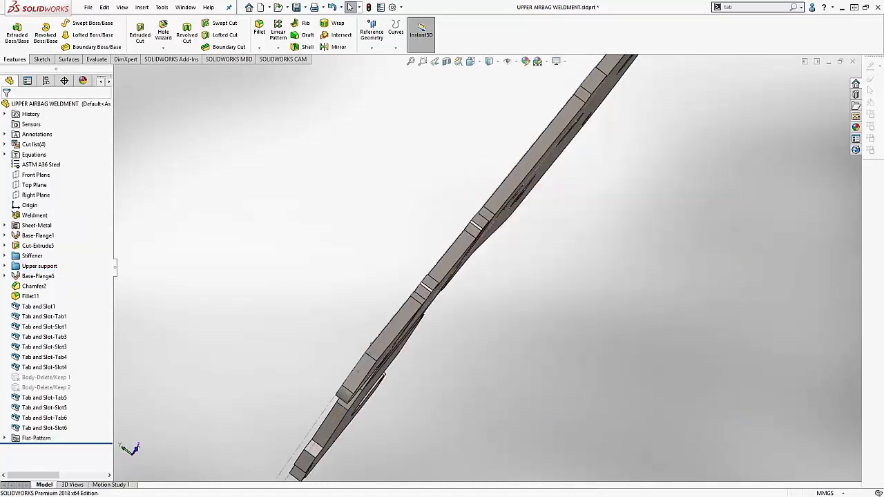
scroll(605, 290, down, 6)
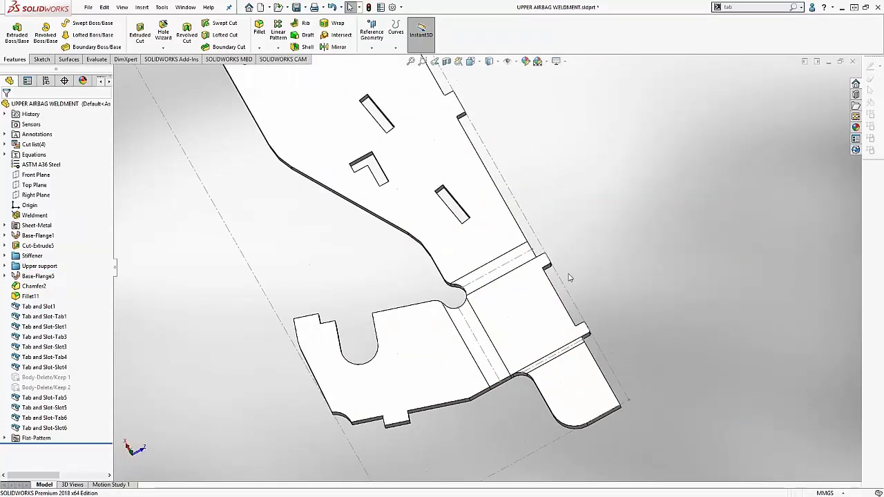
scroll(532, 254, down, 3)
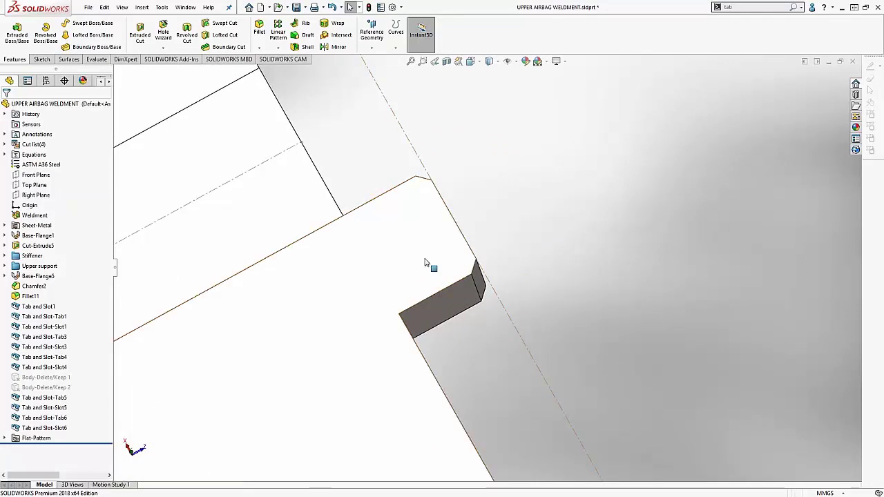
scroll(391, 253, up, 3)
scroll(390, 252, up, 3)
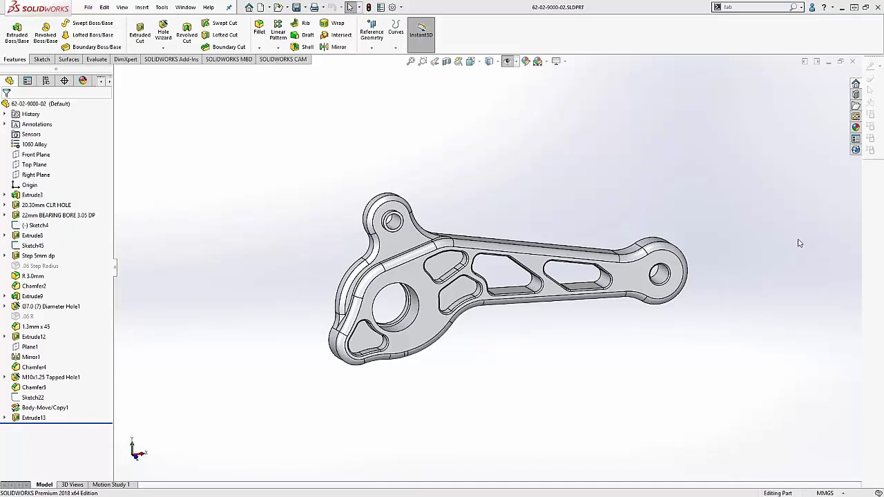
Step: Load the SOLIDWORKS Inspection add-in from the SOLIDWORKS Add-Ins tab
click(170, 60)
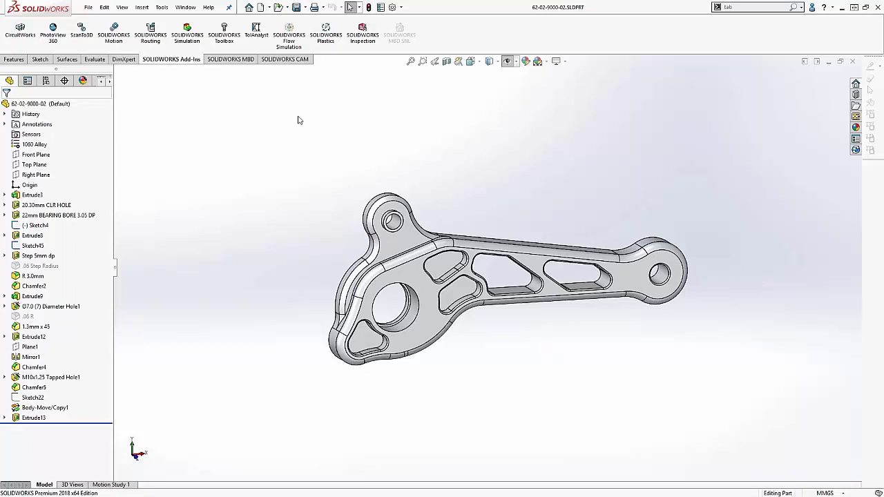
click(362, 38)
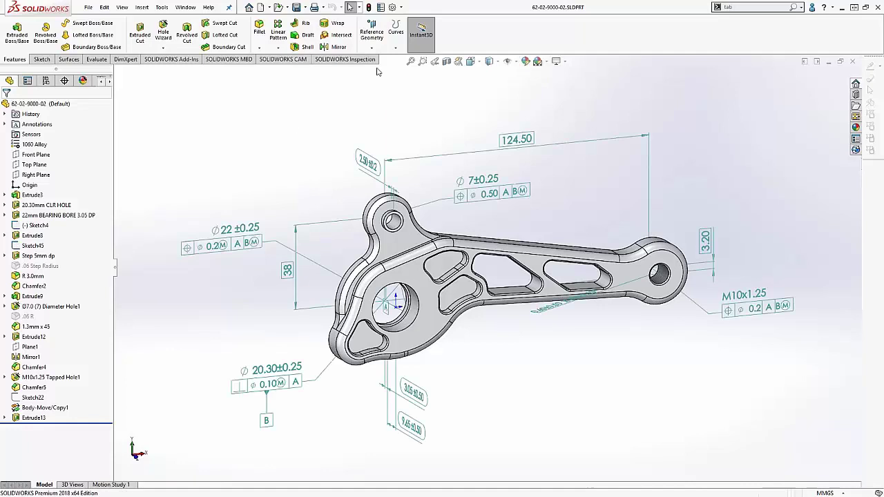
Step: Create a new inspection project for the bracket using the Default.swidot template
click(344, 61)
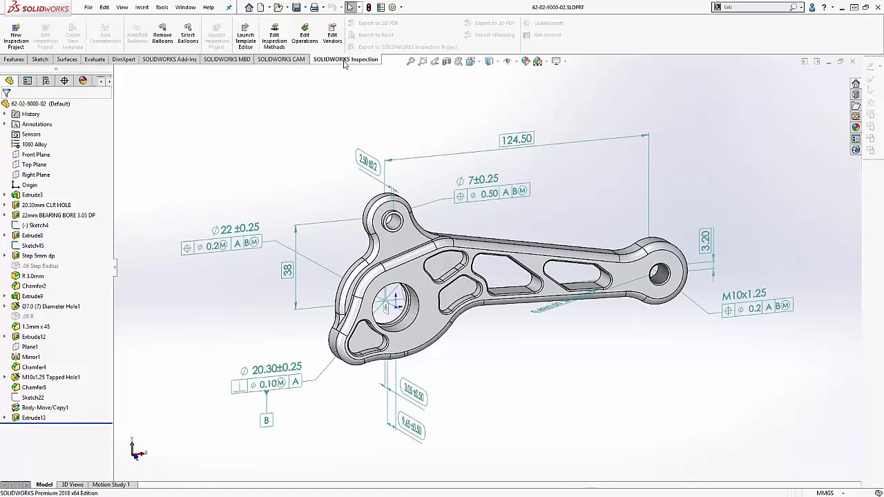
click(16, 42)
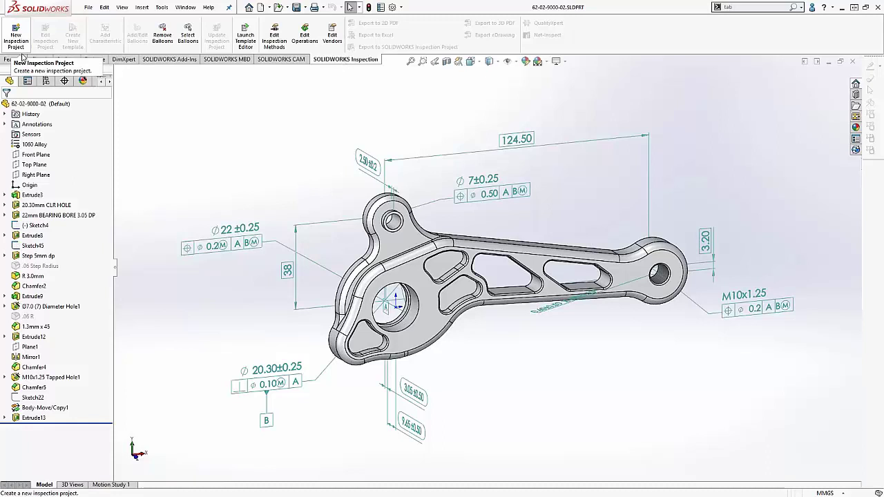
middle_drag(453, 304, 447, 328)
key(ctrl+7)
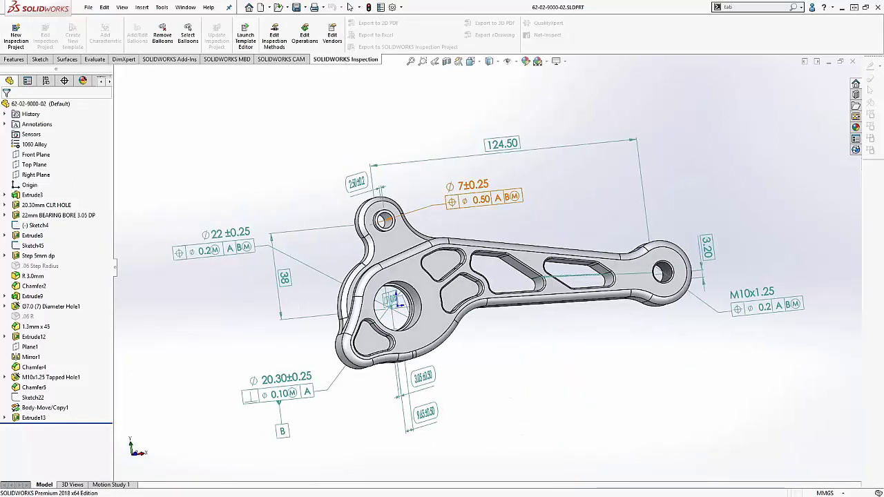
mouse_move(625, 269)
middle_down()
mouse_move(596, 351)
mouse_move(608, 339)
middle_up()
click(16, 38)
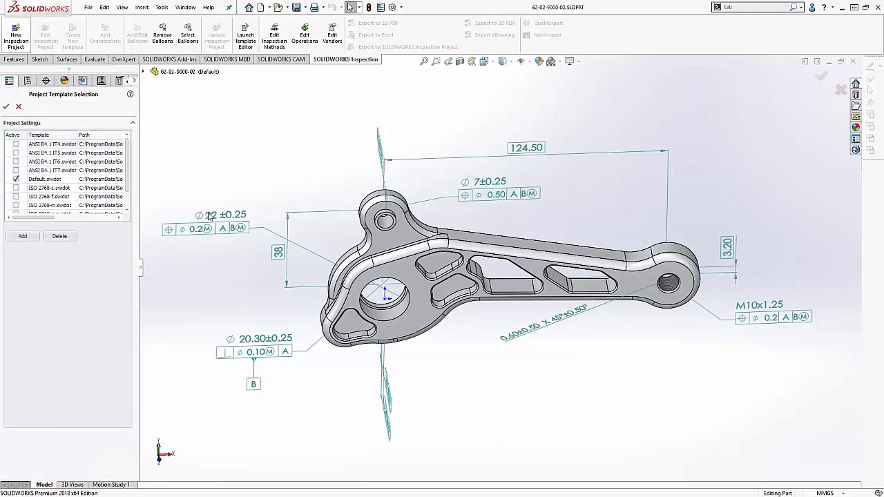
click(5, 107)
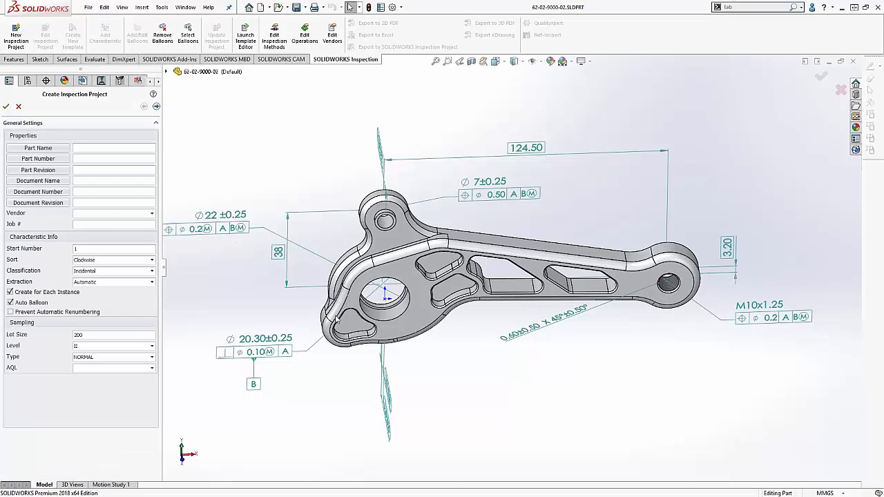
Step: Link Part Name to the Description property and Part Number to PartNo, then go to extraction settings
click(44, 152)
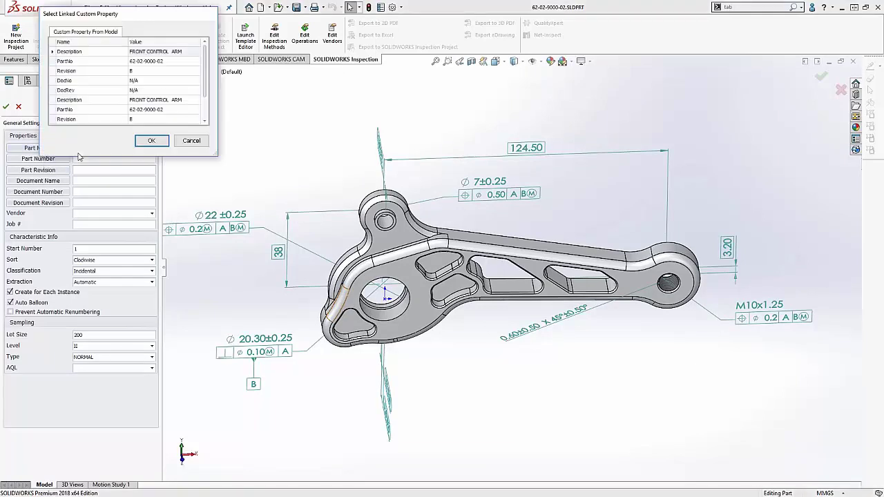
click(144, 52)
click(151, 140)
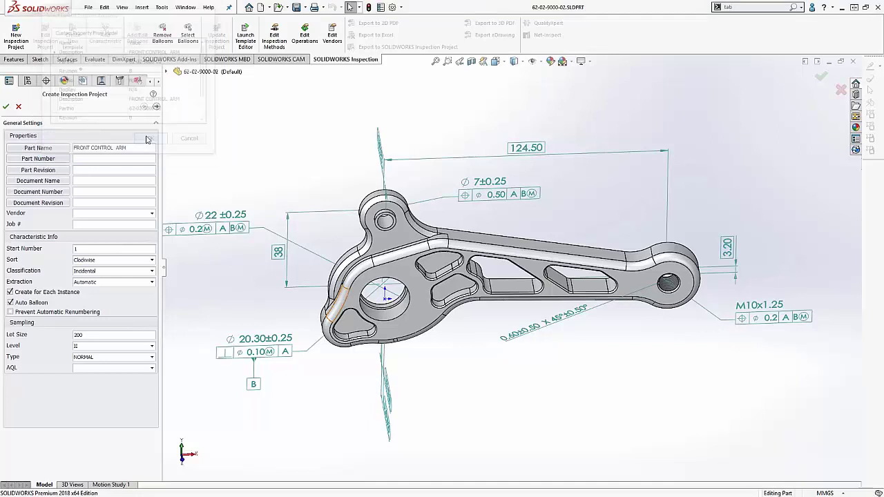
click(145, 63)
click(145, 141)
click(157, 107)
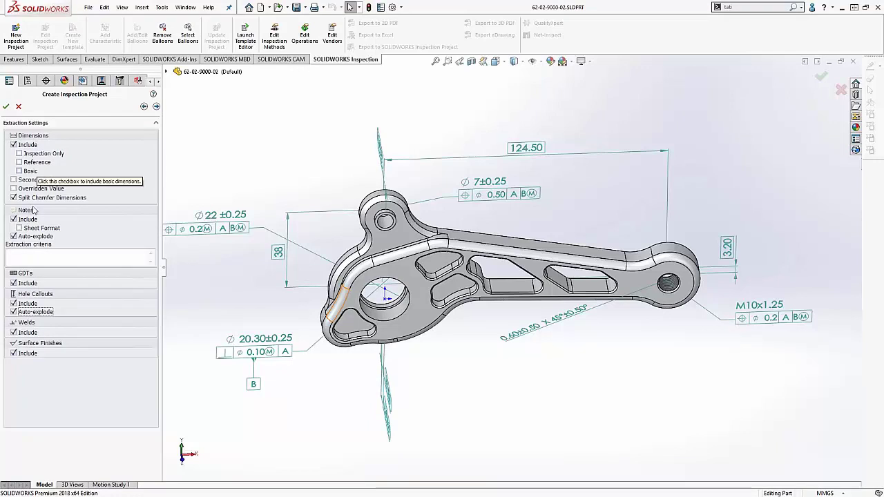
Step: Include basic dimensions in the extraction and finish the project to balloon the characteristics
click(20, 171)
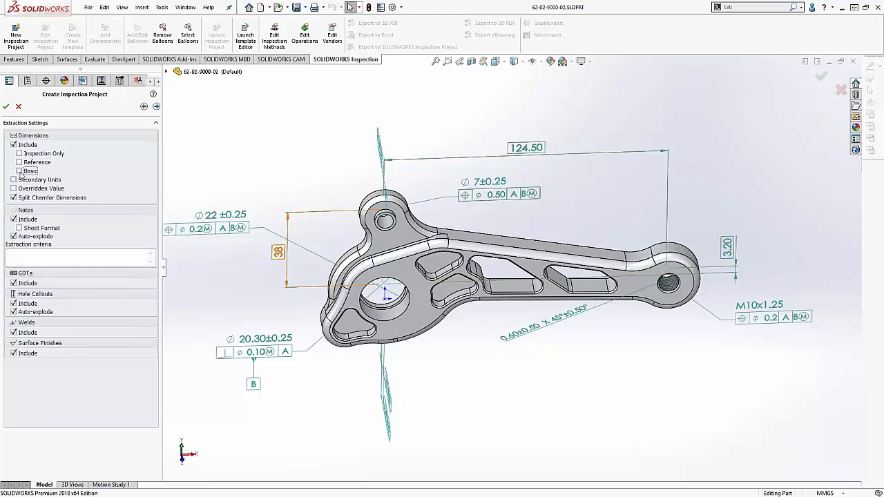
click(5, 107)
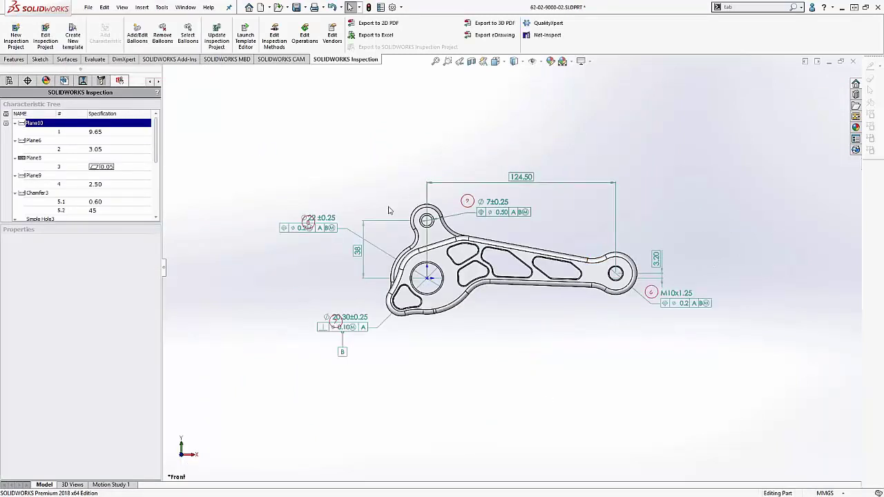
Step: Orbit the part and view characteristic 1: a 9.65 mm length, ±0.50 tolerance, Incidental
mouse_move(459, 261)
middle_down()
mouse_move(457, 291)
mouse_move(442, 290)
middle_up()
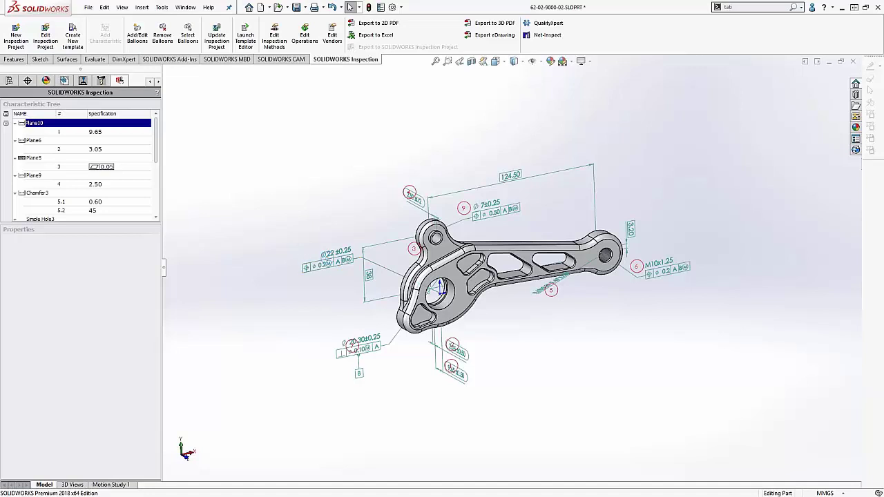
click(41, 133)
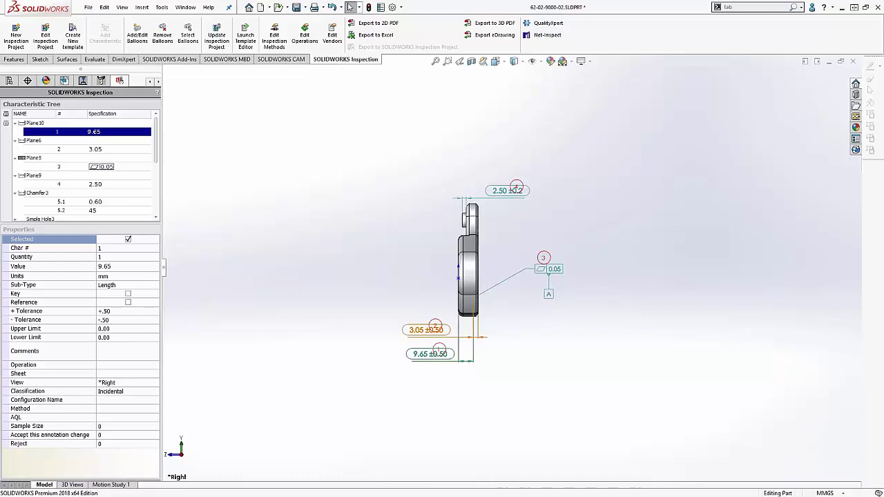
mouse_move(480, 355)
middle_down()
mouse_move(392, 335)
mouse_move(401, 326)
middle_up()
middle_drag(456, 315, 484, 304)
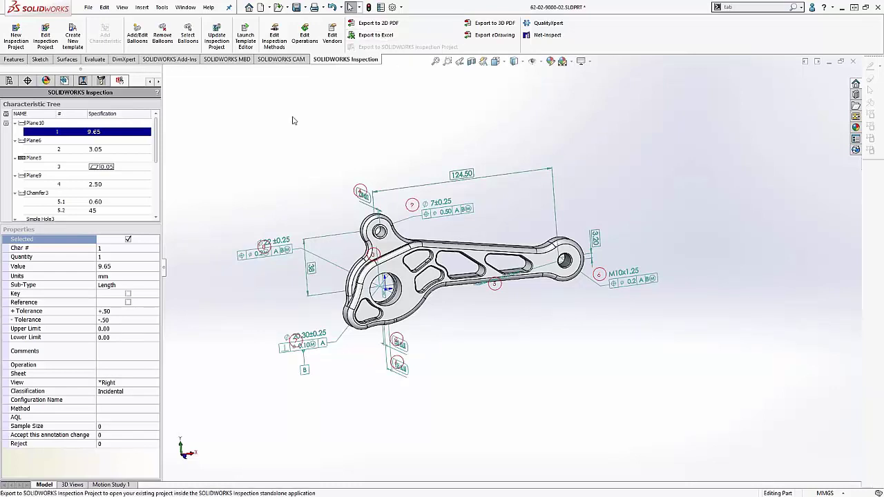
middle_drag(356, 277, 376, 304)
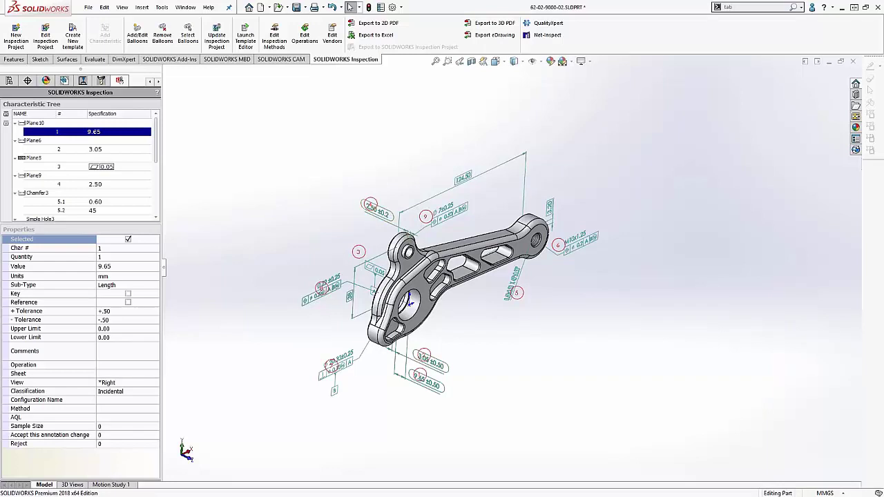
Step: Save a 3D PDF of the ballooned part to the Desktop as 62-02-9000-02.pdf
click(512, 25)
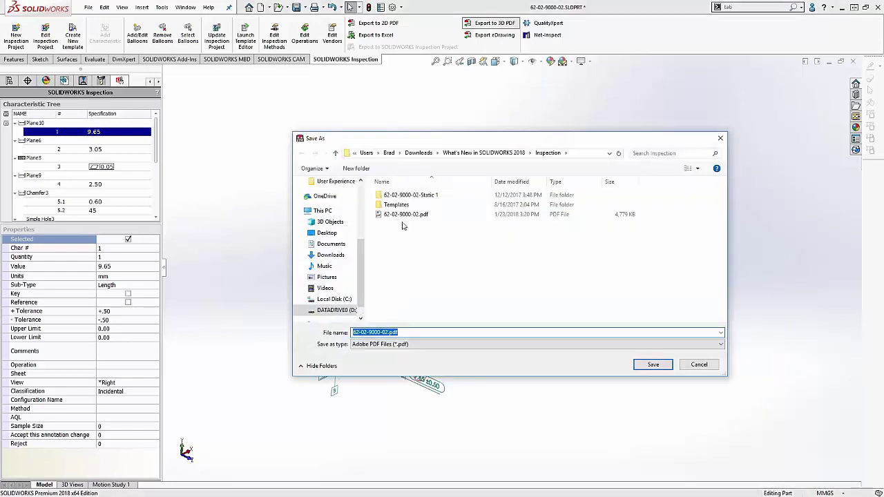
click(328, 234)
click(652, 365)
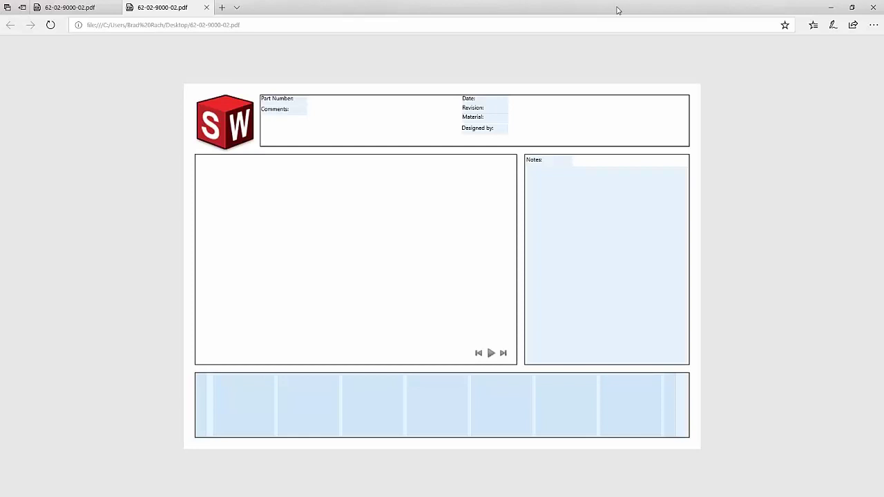
Step: Close Edge and confirm closing all its open PDF tabs
click(872, 6)
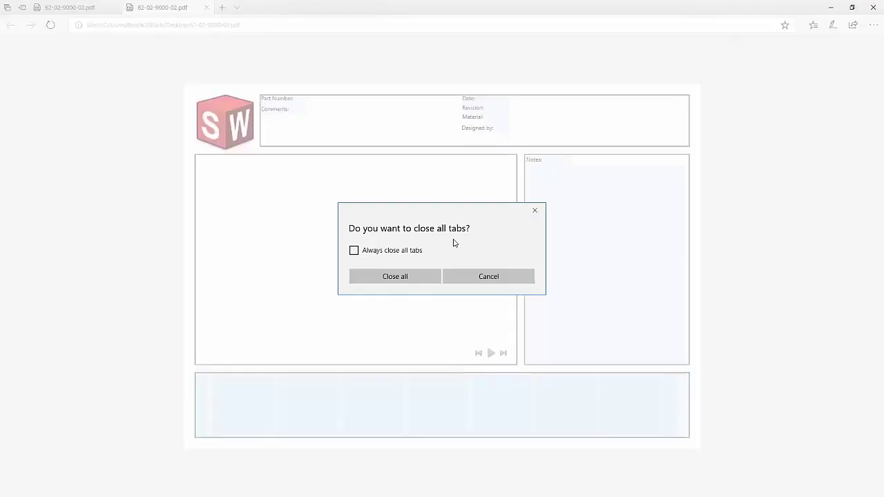
click(411, 276)
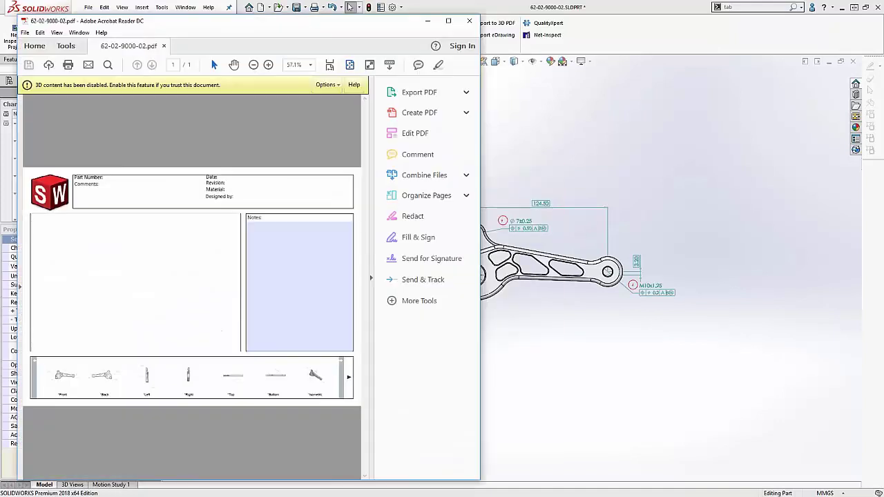
Step: Trust the document always to enable its 3D content, and maximize Acrobat Reader
click(326, 84)
click(336, 117)
click(448, 21)
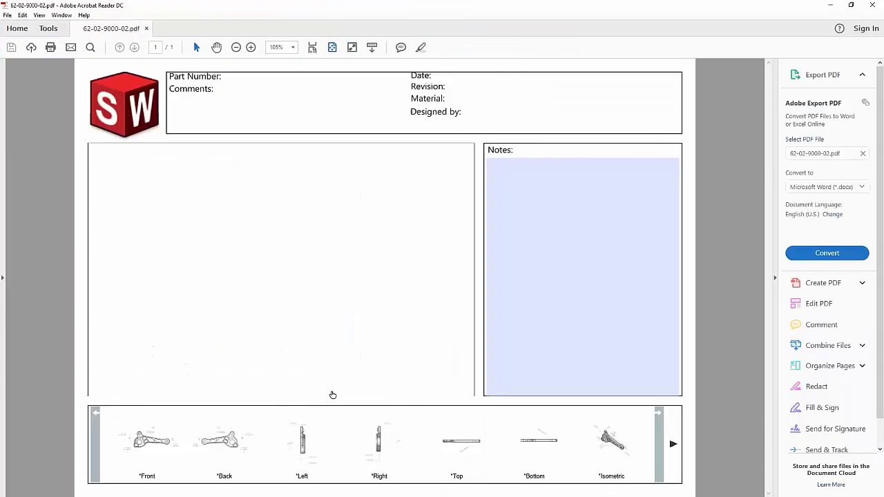
Step: Dismiss the default-app prompts, show the model's Front view, and bring up Task View
click(498, 276)
click(632, 112)
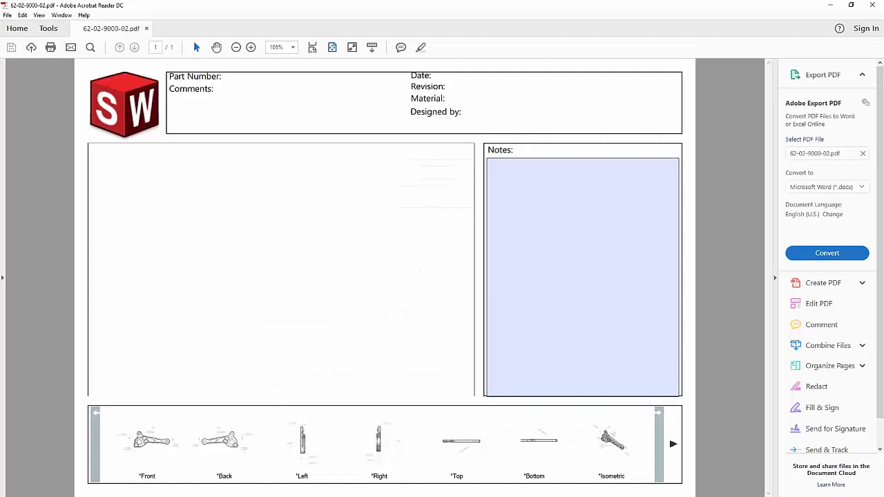
click(166, 445)
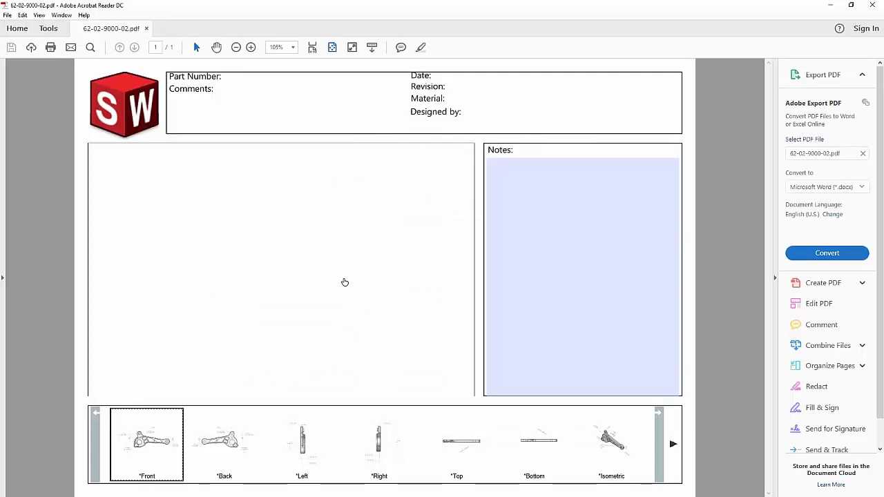
key(super+Tab)
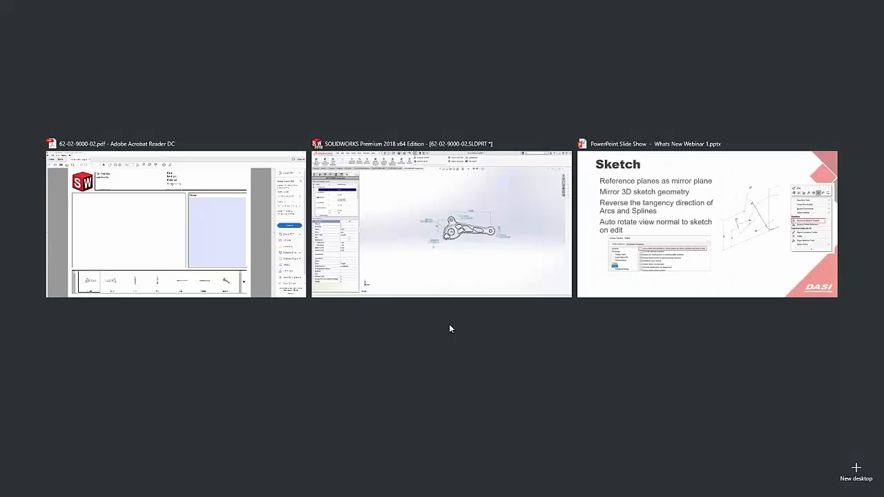
Step: Back in SOLIDWORKS, export to Excel with the AS9102 template active, saving 62-02-9000-02.xls
click(504, 251)
click(373, 35)
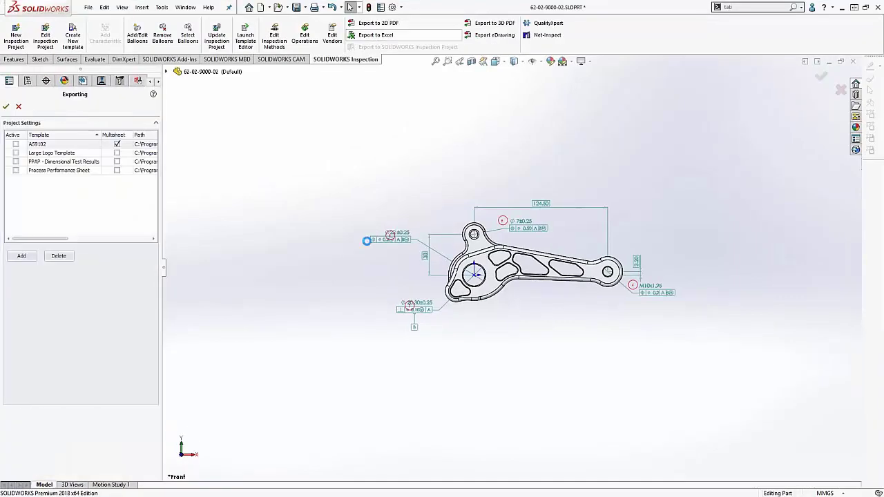
click(16, 144)
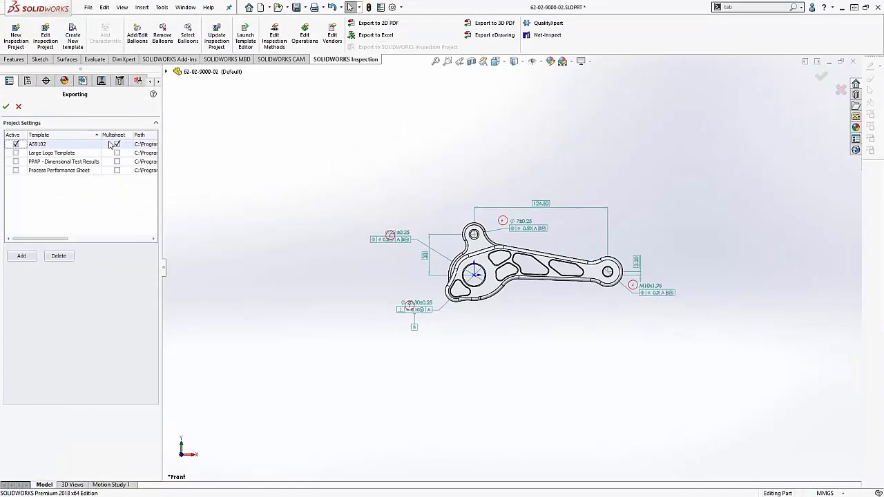
click(6, 107)
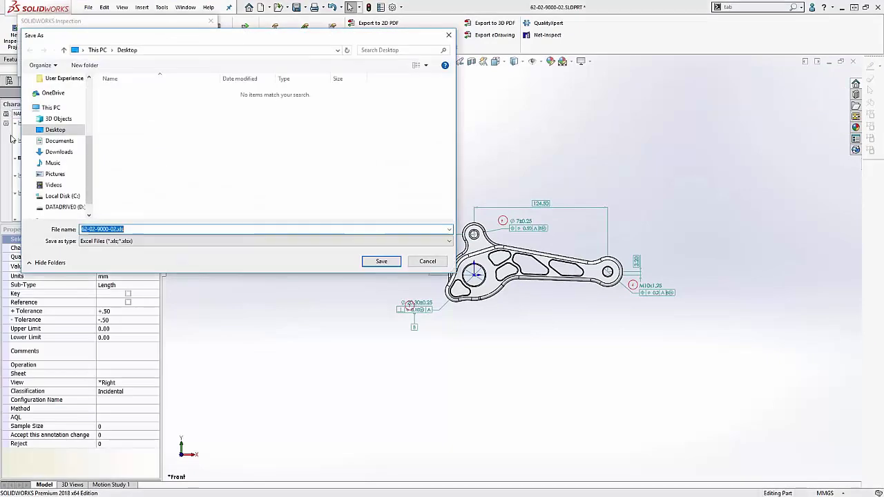
click(382, 261)
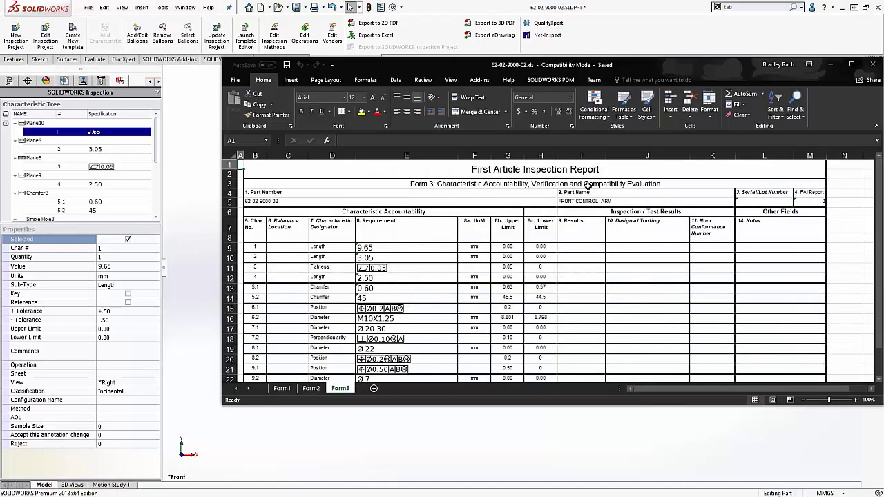
Step: Maximize the FAI report window and select cell E15's position callout
drag(519, 60, 497, 56)
double_click(498, 58)
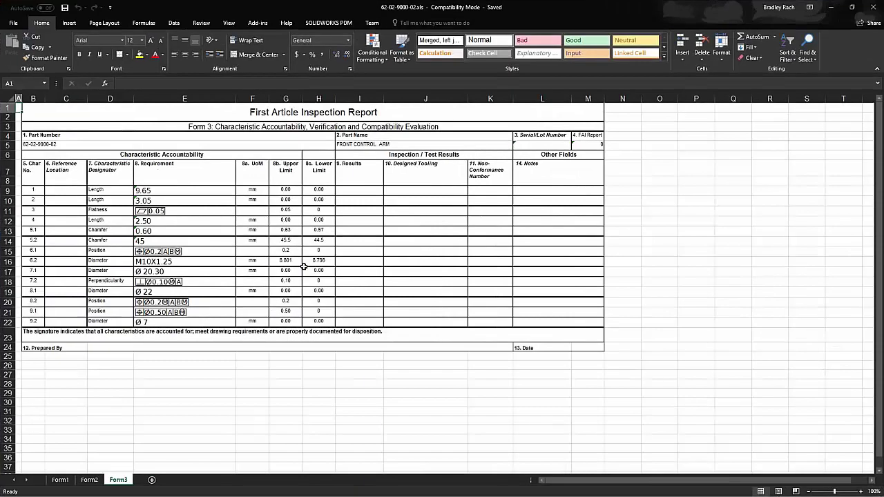
click(147, 251)
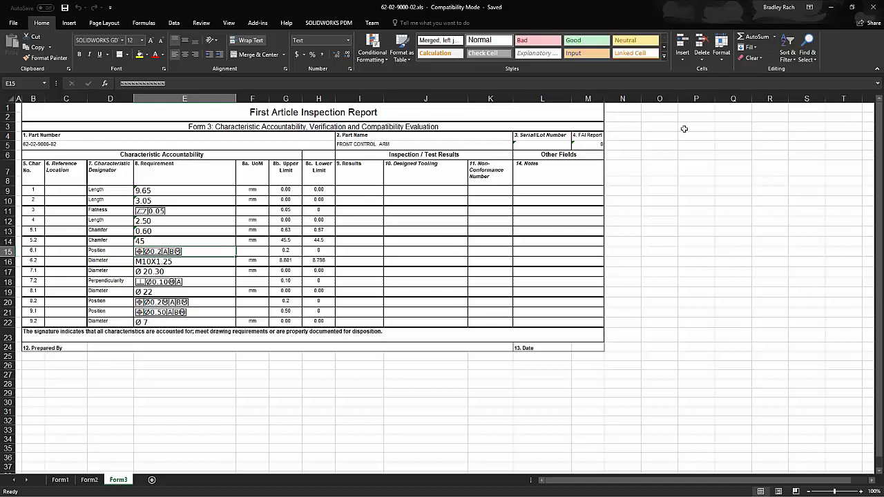
Step: Close Excel and start a Default-template inspection project, advancing to By Precision tolerance settings
click(872, 7)
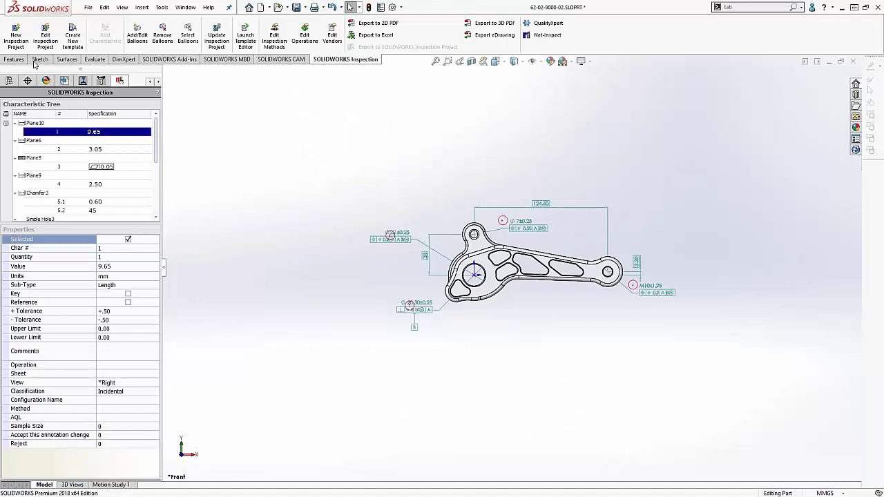
click(15, 35)
click(472, 272)
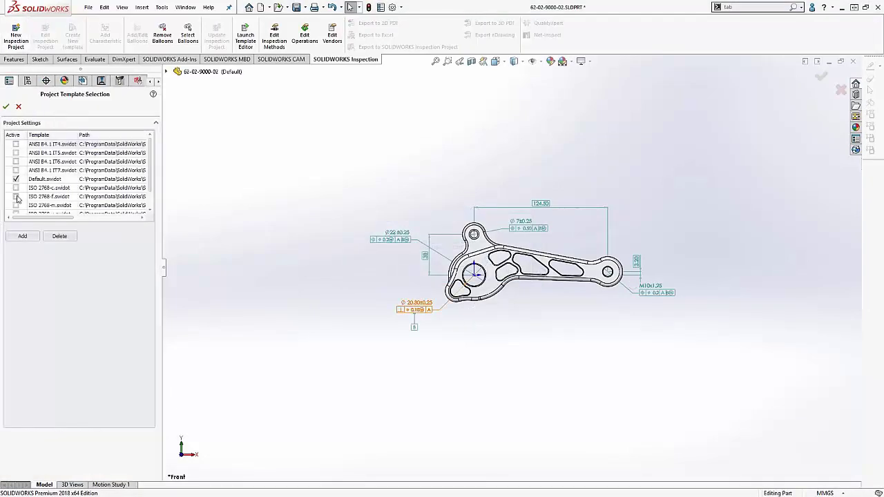
click(6, 107)
click(156, 107)
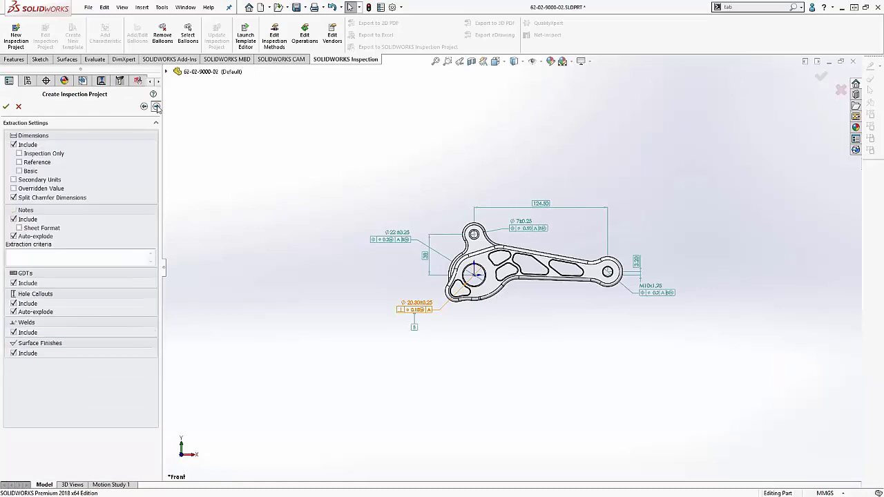
click(156, 106)
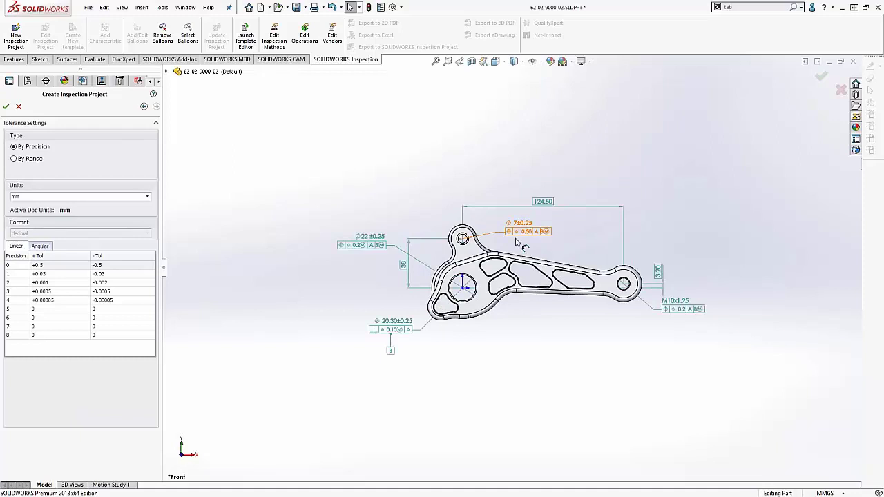
scroll(525, 235, down, 2)
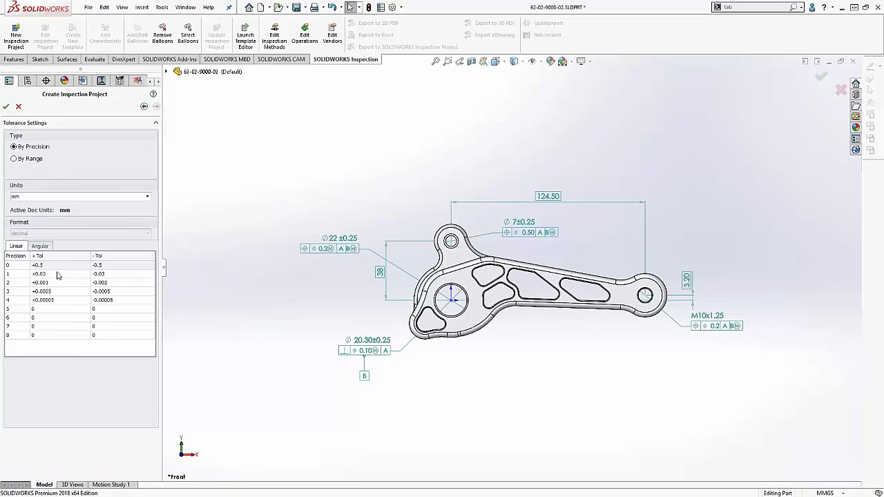
Step: Cancel Create Inspection Project and orbit the part slightly
click(19, 108)
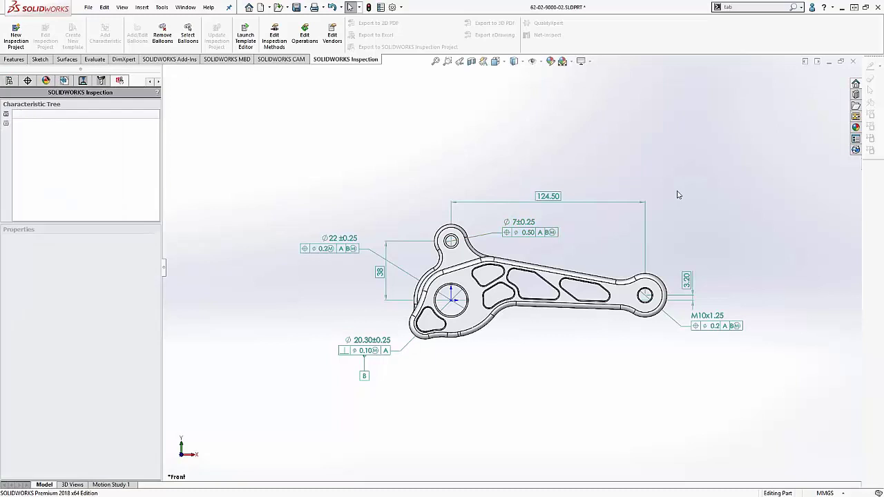
mouse_move(681, 200)
middle_down()
mouse_move(685, 242)
mouse_move(428, 346)
middle_up()
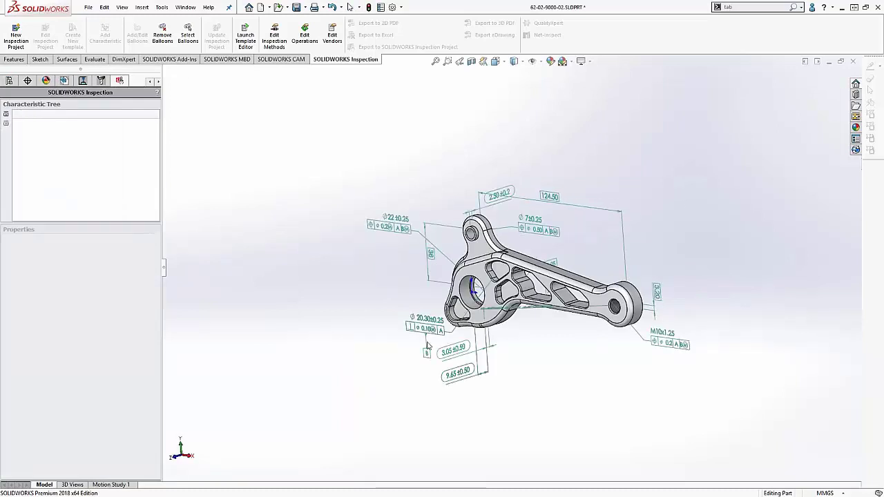